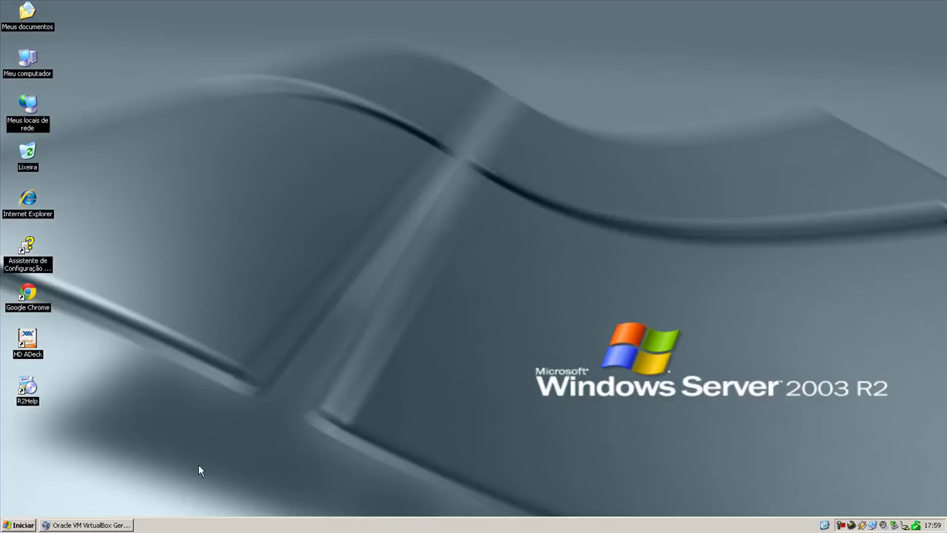
Step: Start the Windows 7 virtual machine in Oracle VM VirtualBox and dismiss the information messages while it boots
click(87, 524)
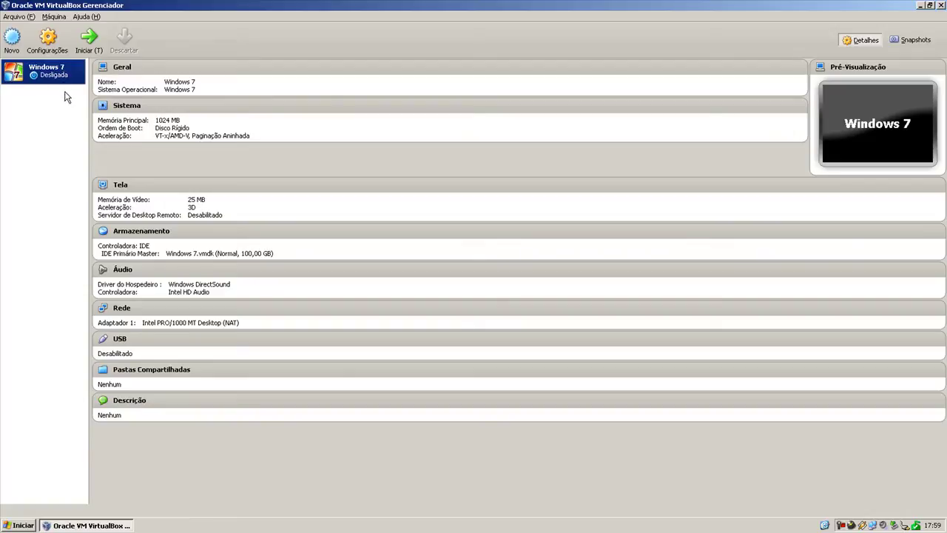
click(86, 46)
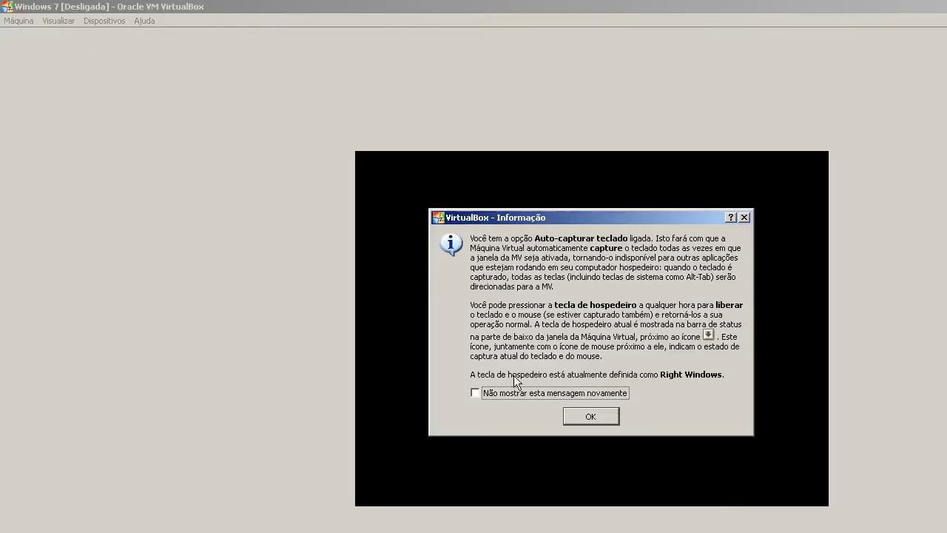
click(591, 416)
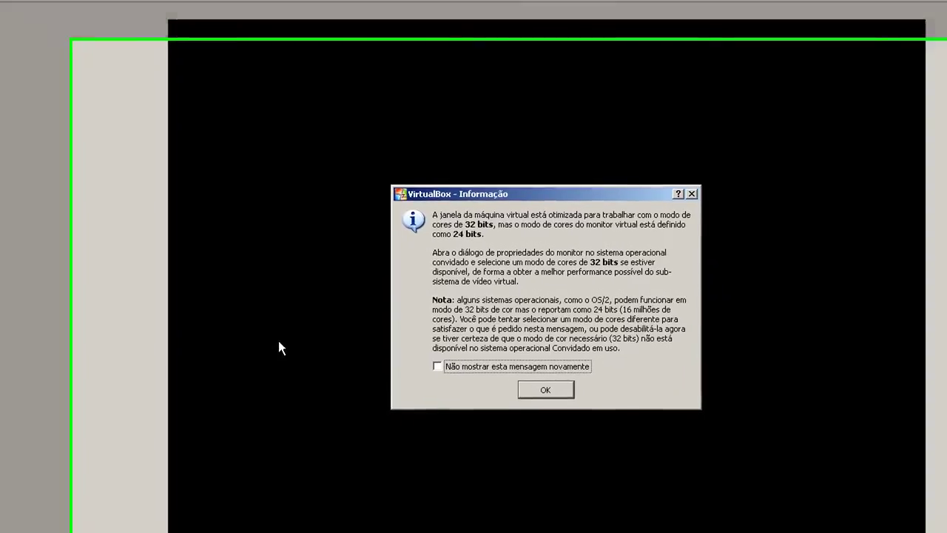
click(520, 386)
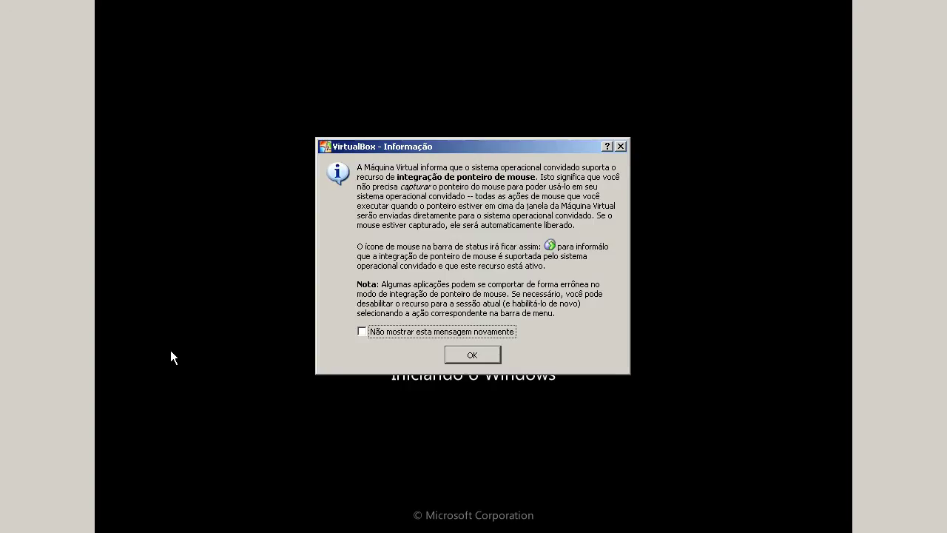
key(Return)
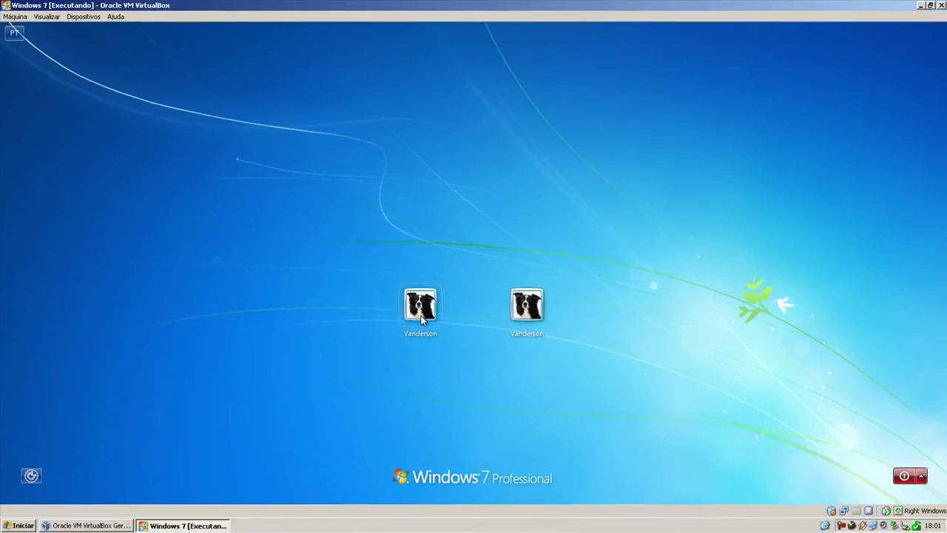
Step: Sign in to Windows 7 with the first listed user account by entering the account password
click(420, 315)
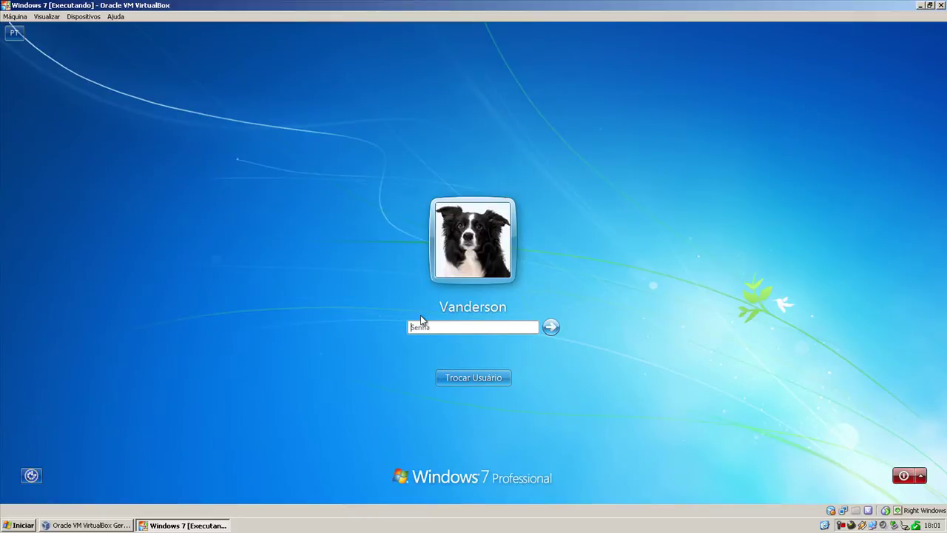
text(••••••••)
key(Return)
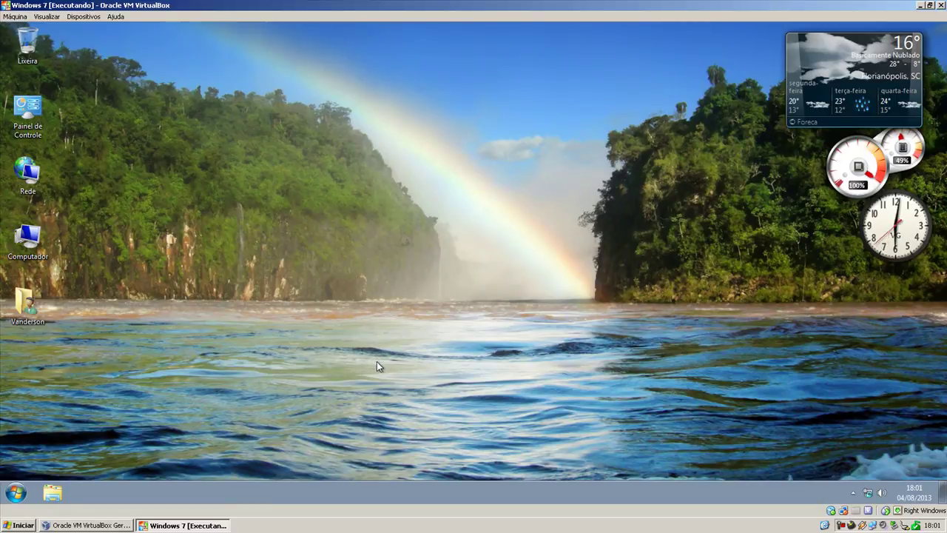
click(853, 493)
click(853, 494)
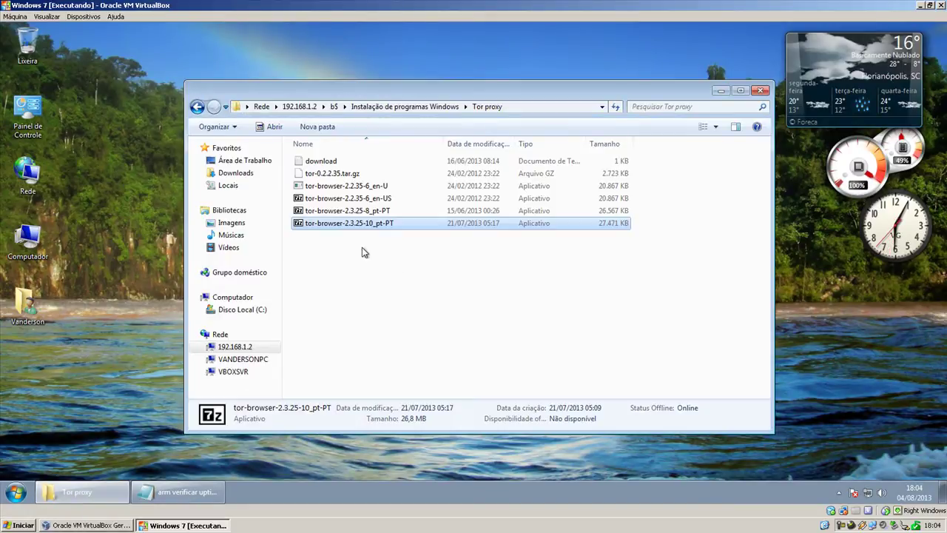
Step: Run the tor-browser-2.3.25-10_pt-PT self-extracting archive and extract it to C:\Users\Administrador\Desktop
double_click(341, 223)
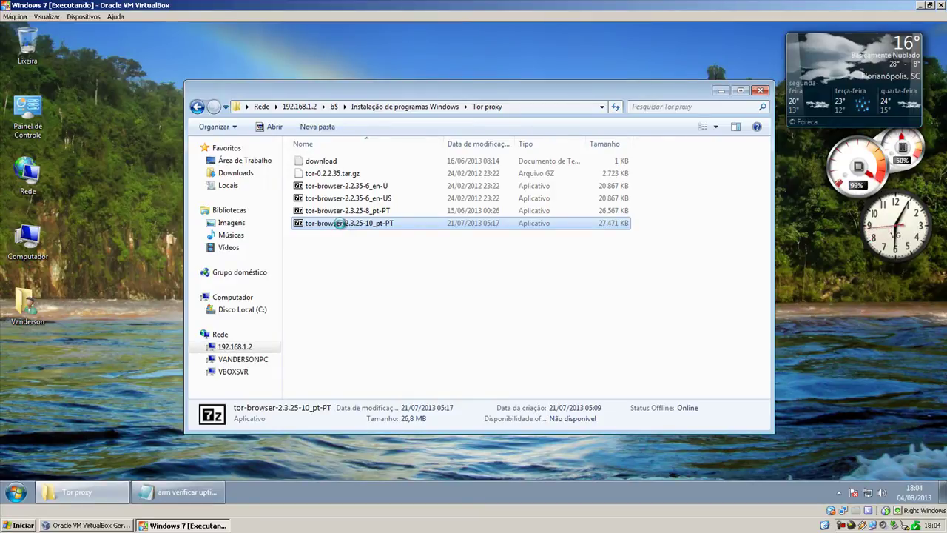
right_click(341, 224)
click(362, 244)
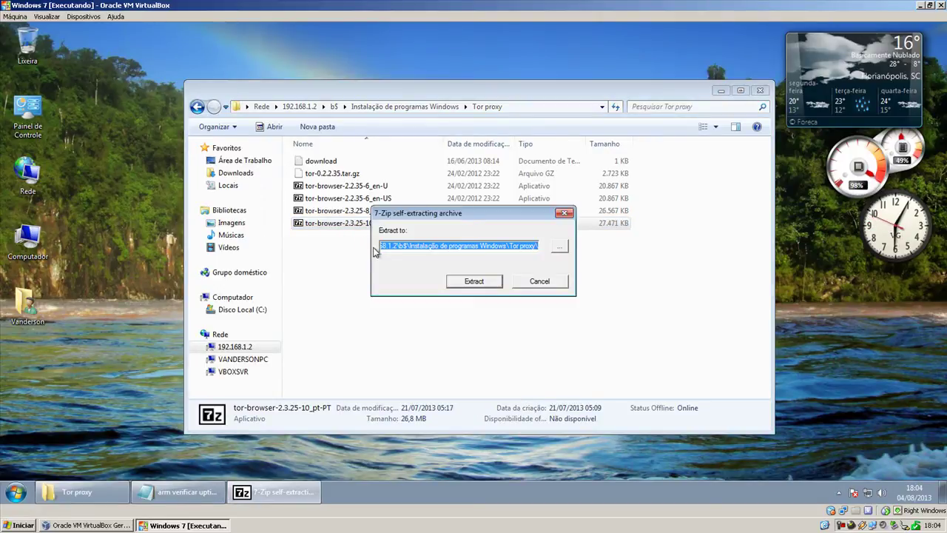
click(720, 90)
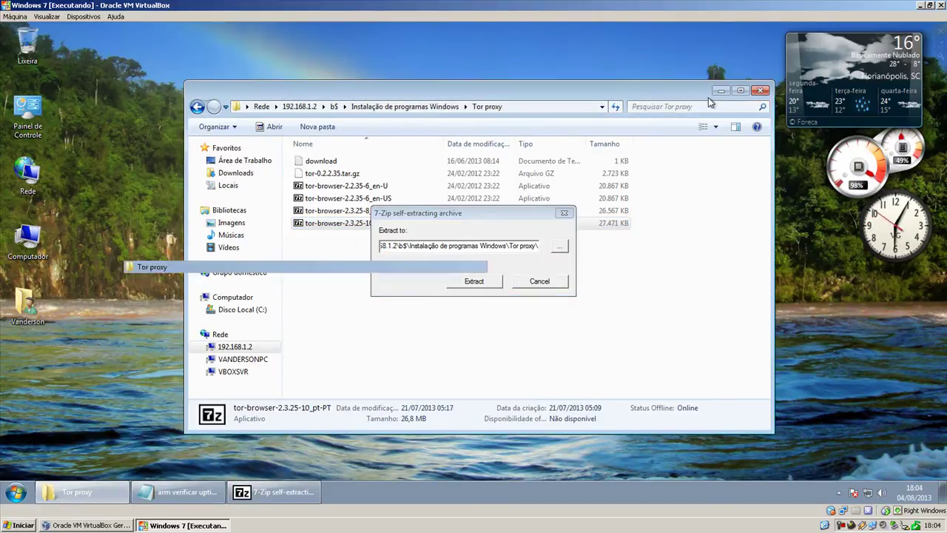
click(560, 246)
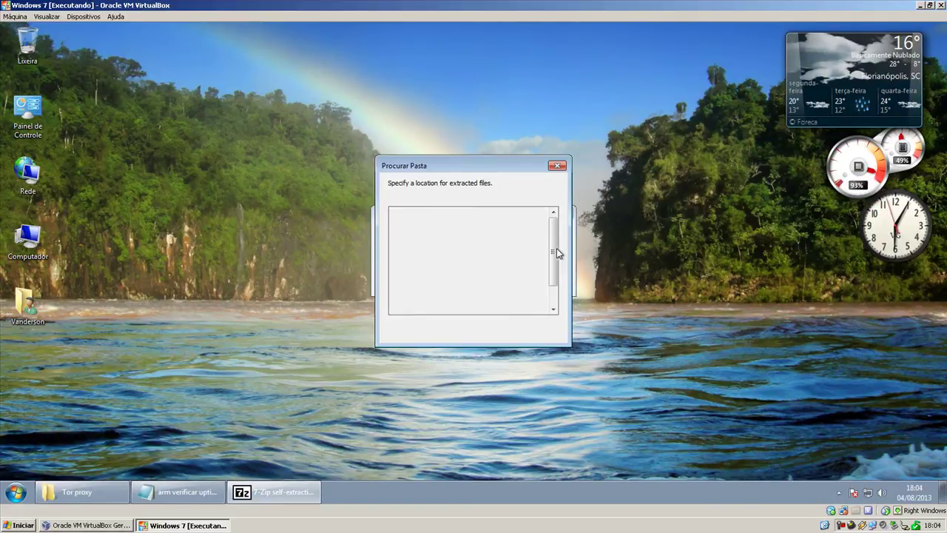
click(485, 331)
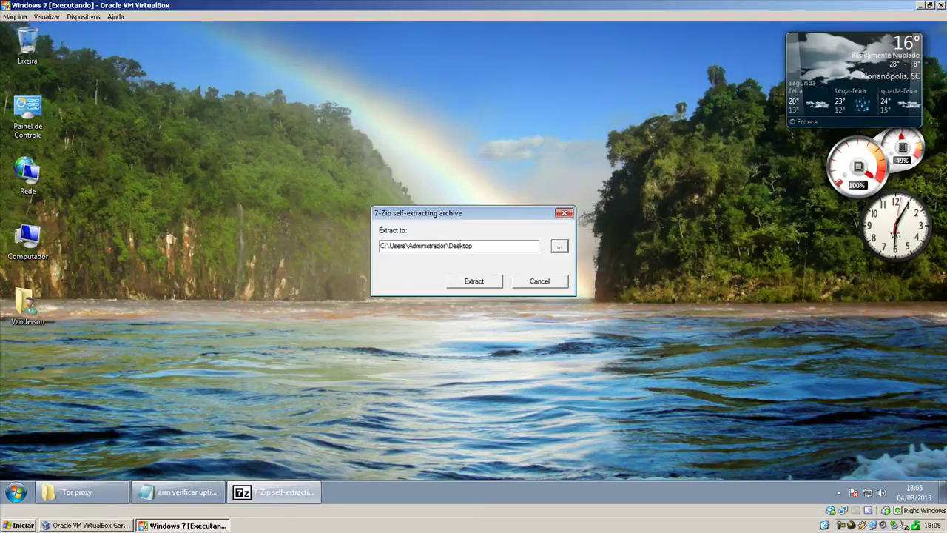
click(481, 281)
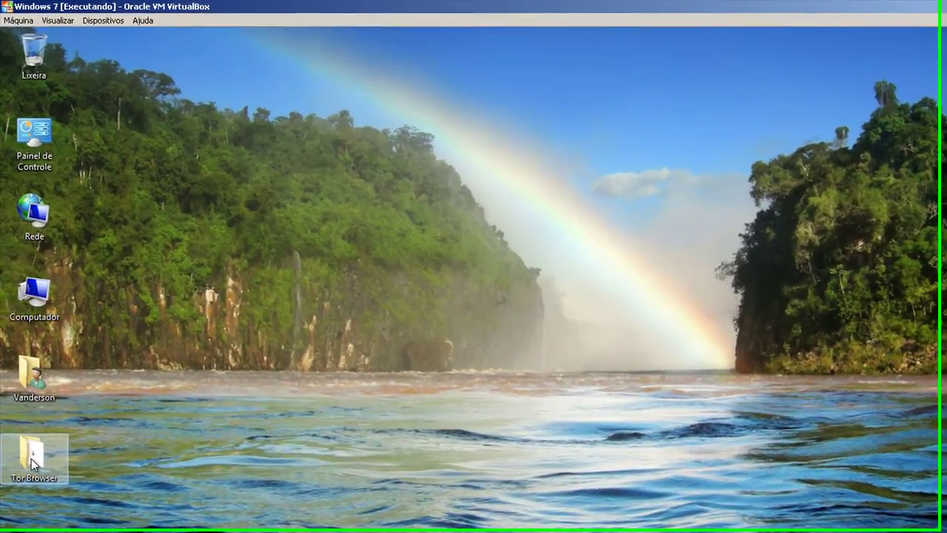
Step: Launch Start Tor Browser from the extracted Tor Browser folder, and minimize the folder and the Vidalia control panel
double_click(26, 388)
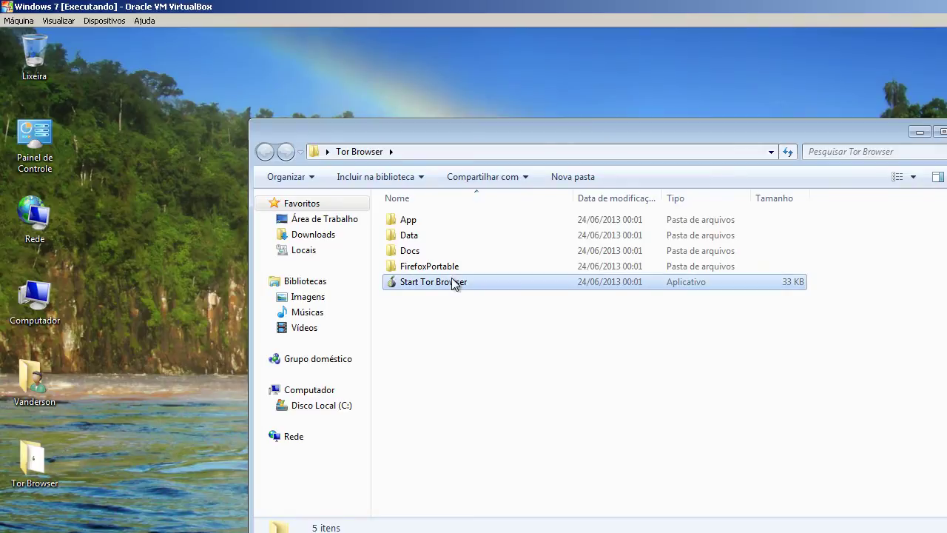
click(452, 283)
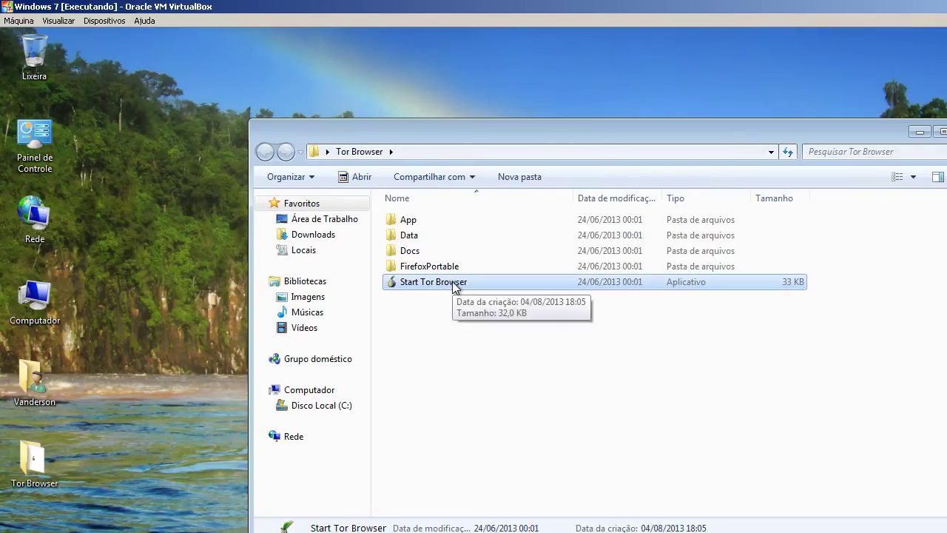
double_click(452, 283)
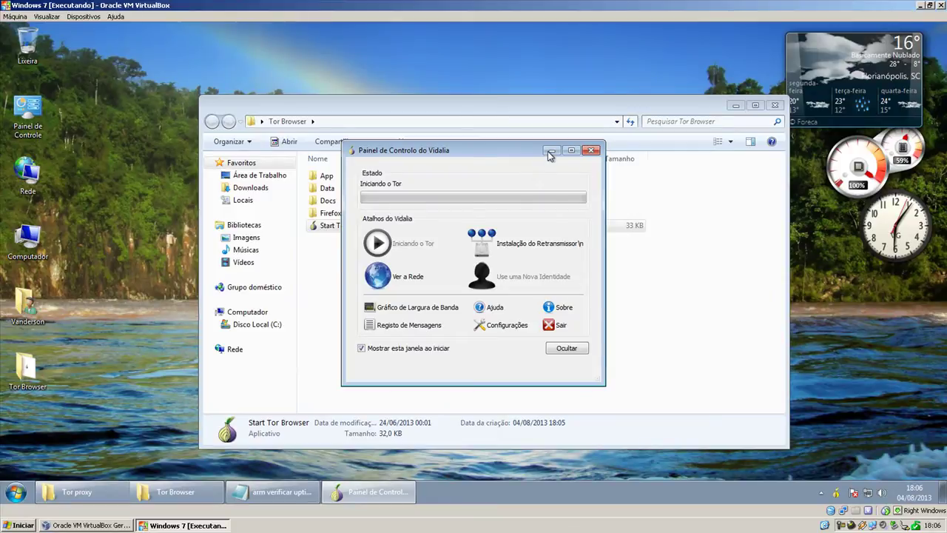
click(735, 105)
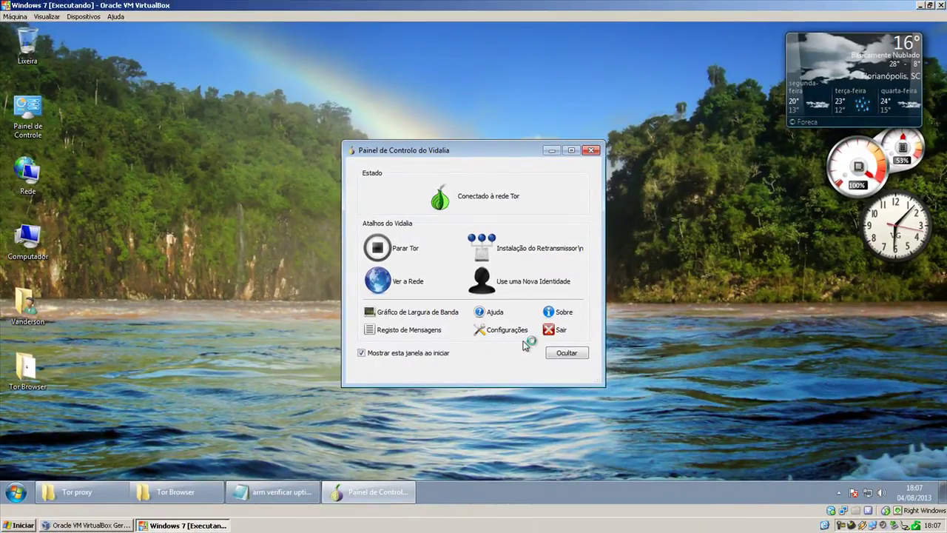
click(551, 151)
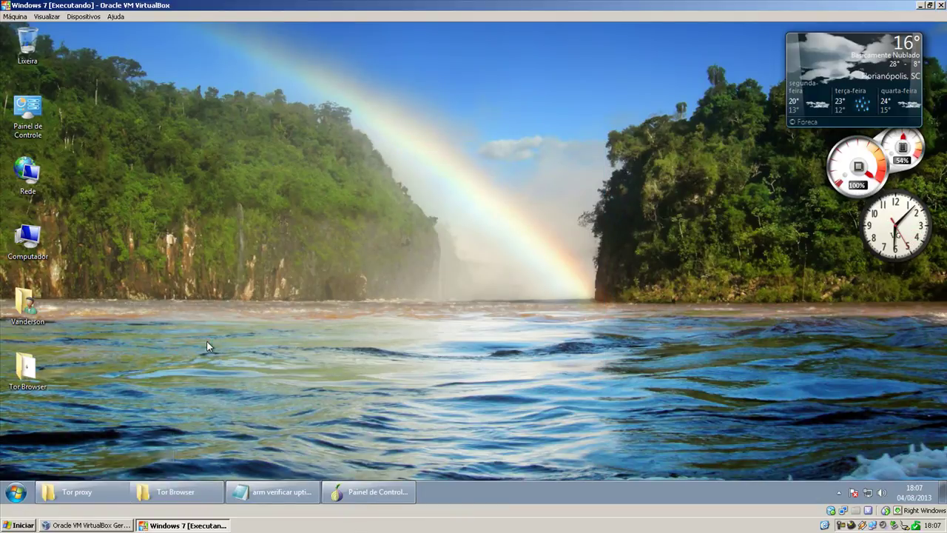
Step: Open the Windows features dialog from the Programas section of the Control Panel, and close the Control Panel window
click(16, 491)
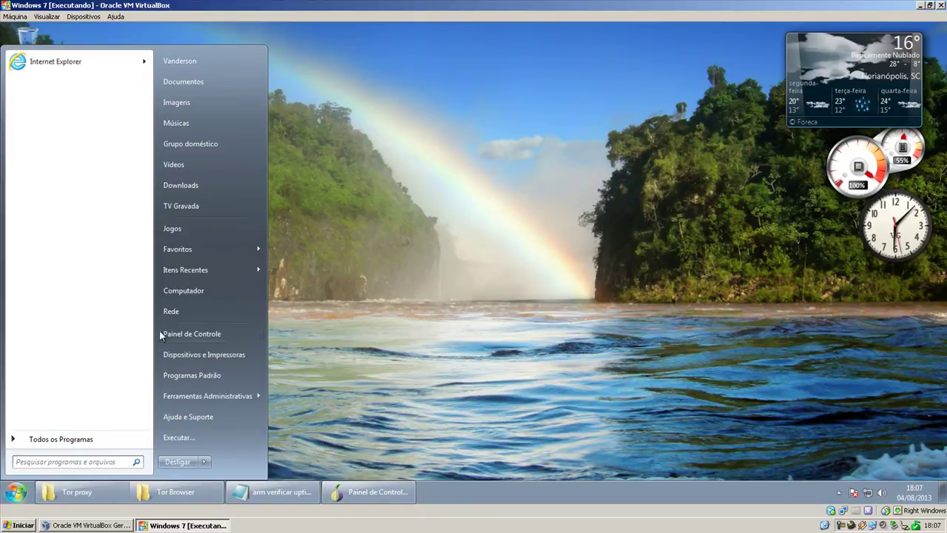
click(209, 333)
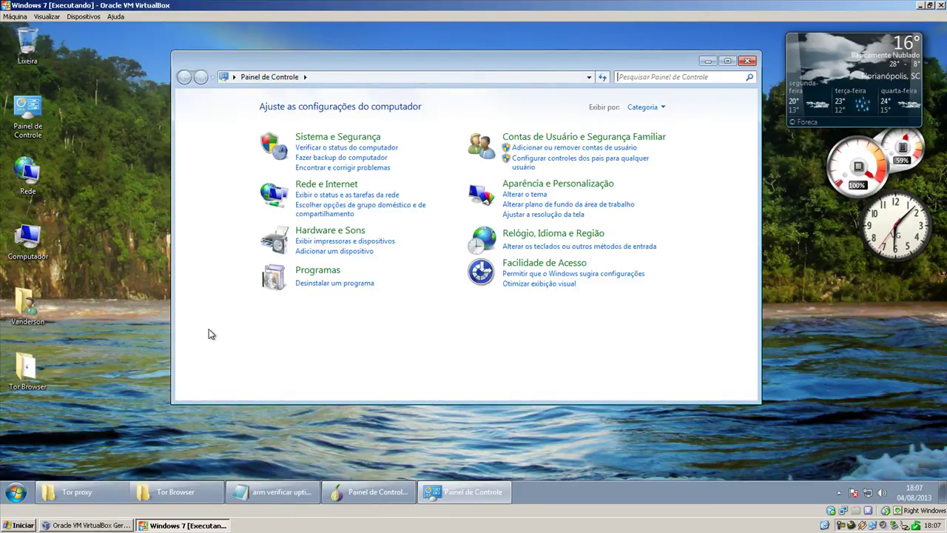
click(317, 271)
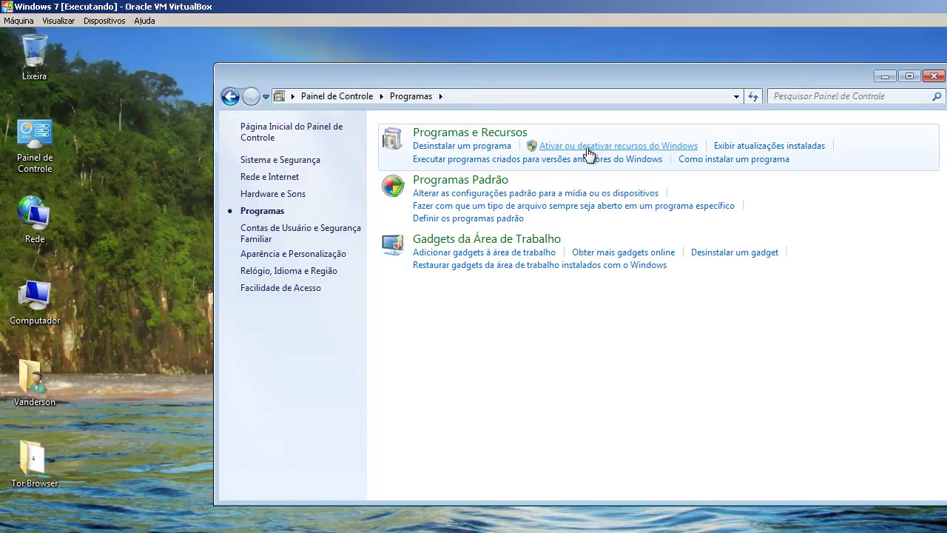
click(589, 147)
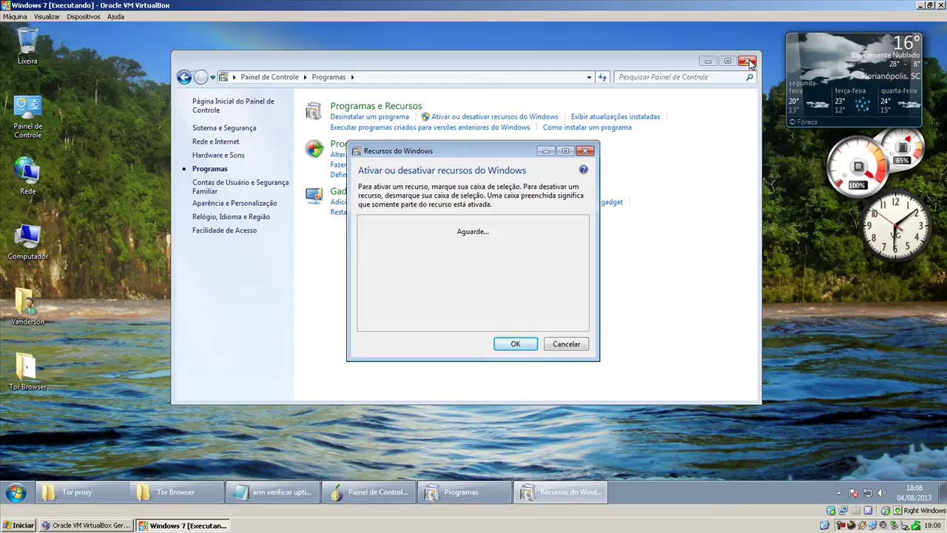
click(749, 63)
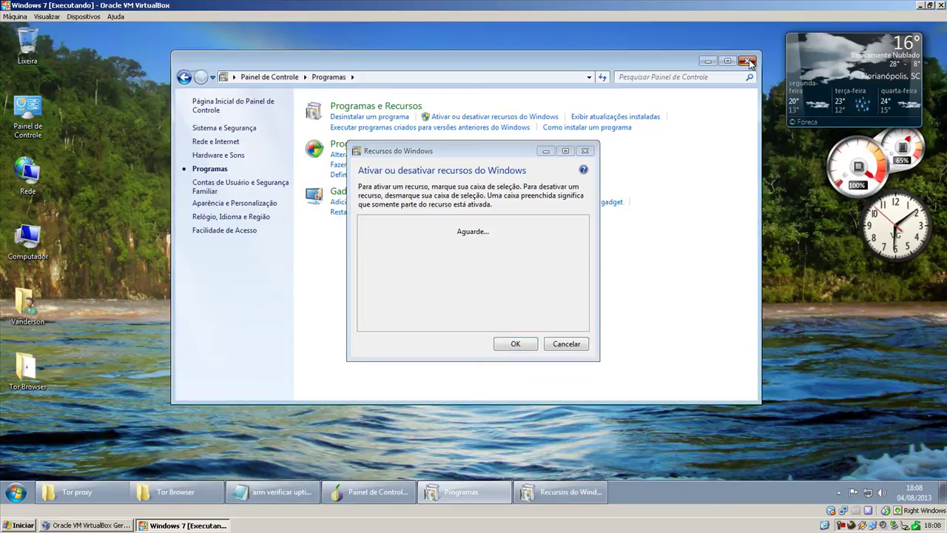
click(750, 62)
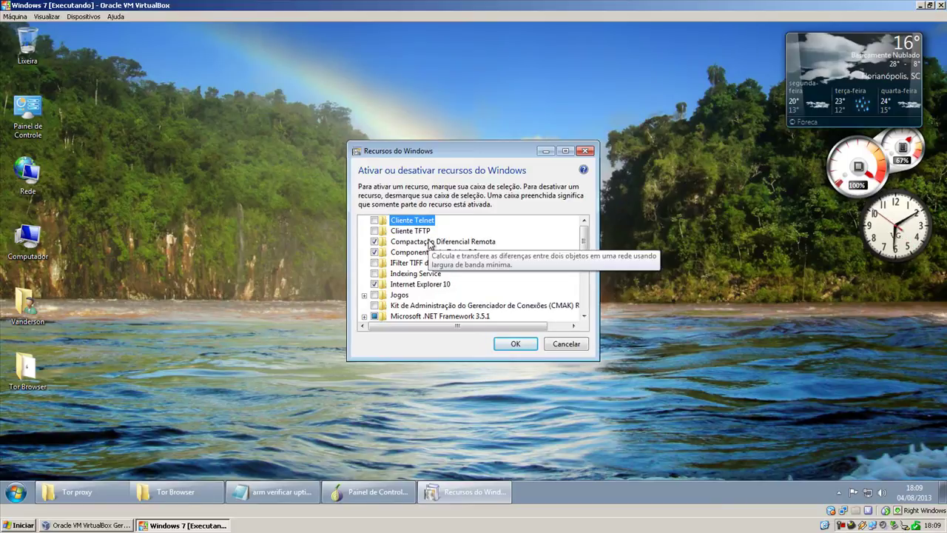
Step: Find and expand Serviços de Informações da Internet in the Windows features list, and minimize the Tor Browser window
scroll(472, 273, down, 1)
scroll(472, 272, down, 5)
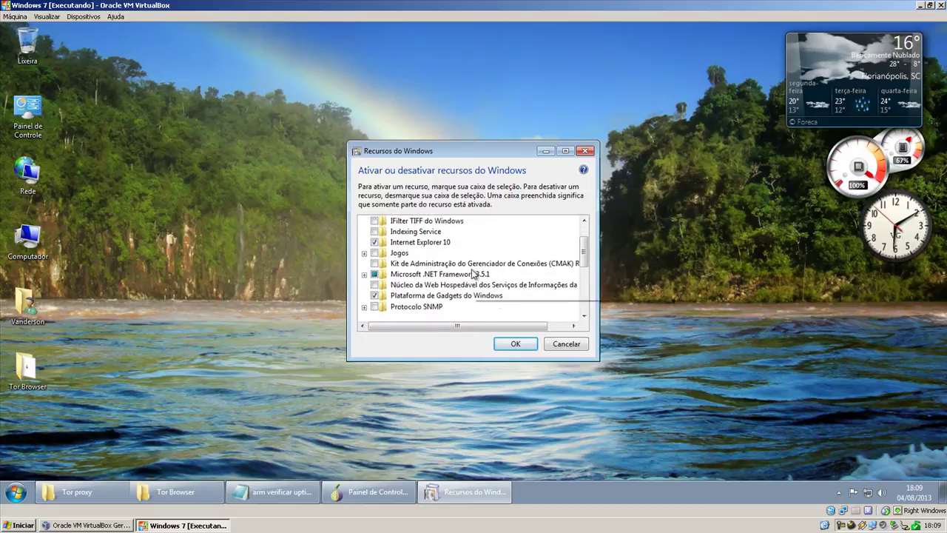
scroll(472, 272, down, 1)
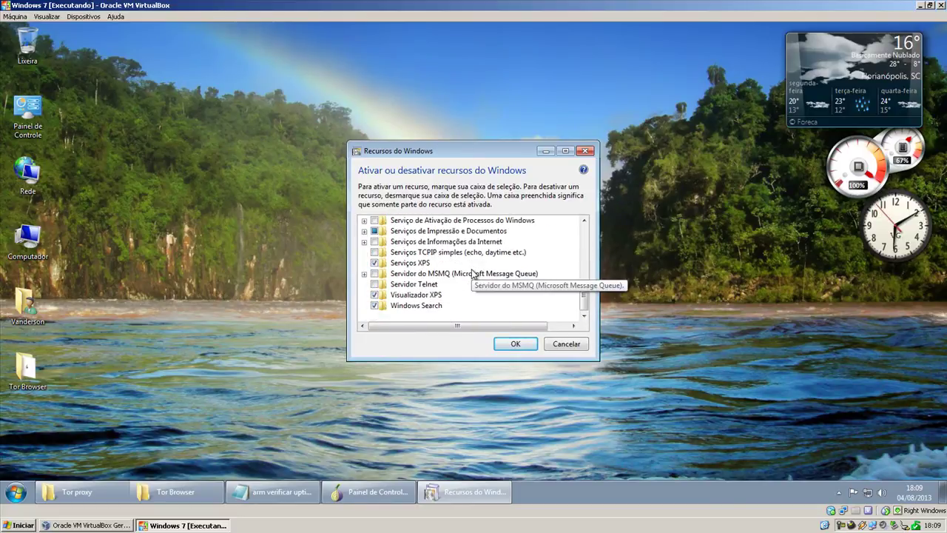
scroll(473, 273, up, 2)
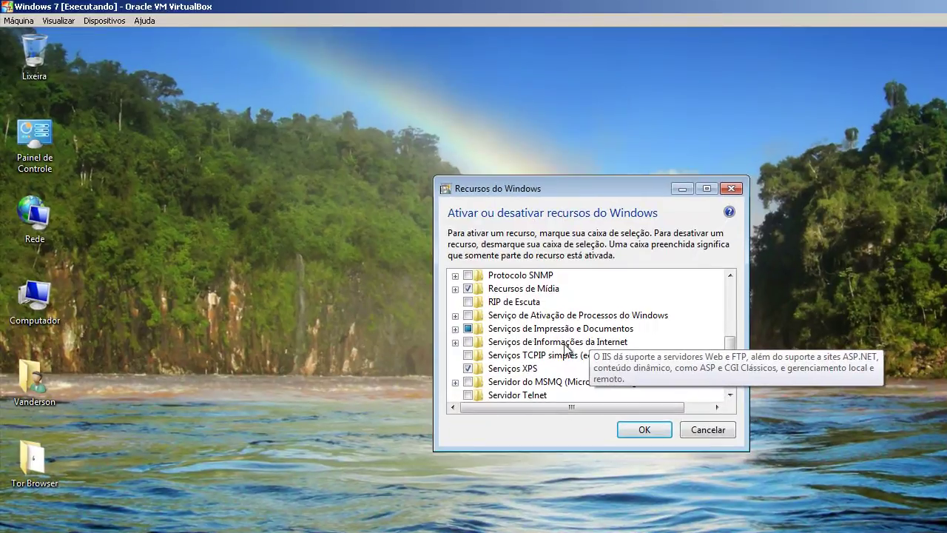
click(563, 342)
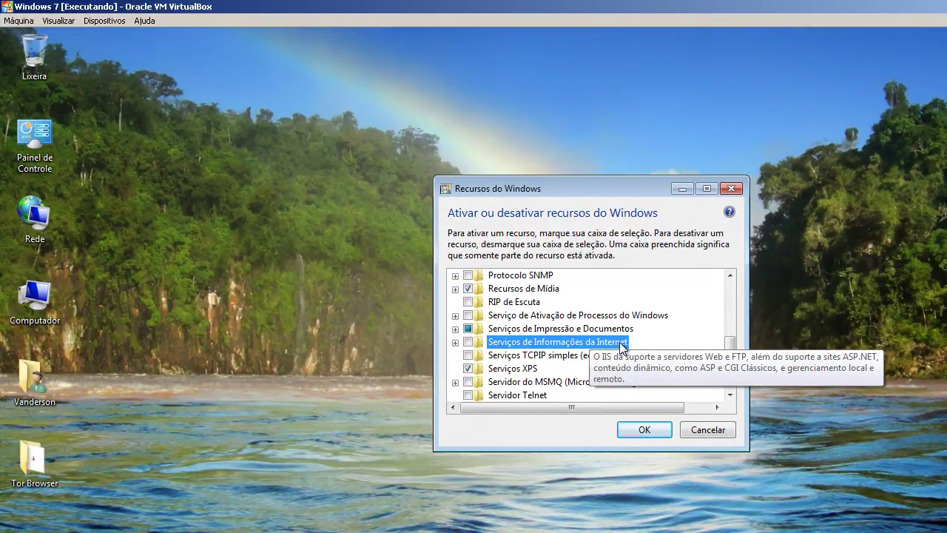
scroll(527, 326, up, 1)
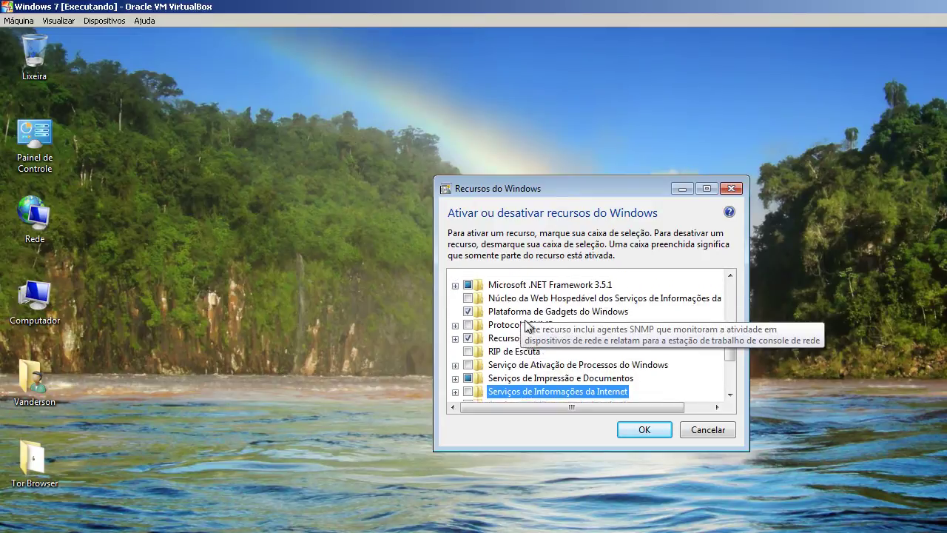
scroll(527, 326, up, 3)
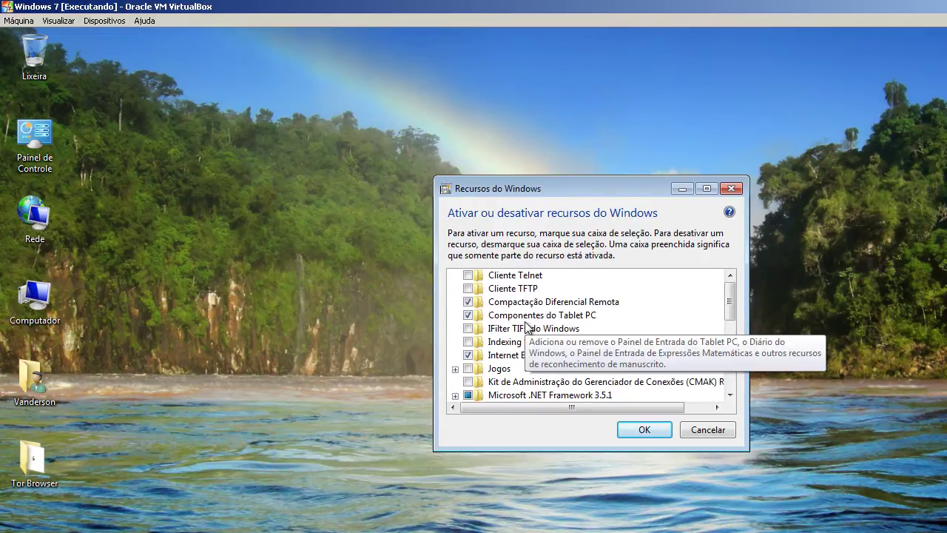
scroll(526, 326, down, 3)
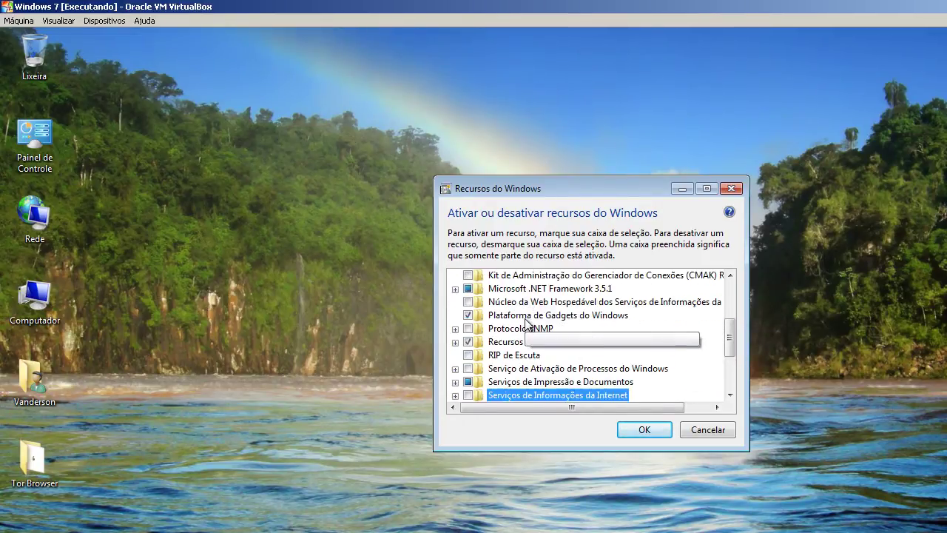
scroll(527, 326, down, 1)
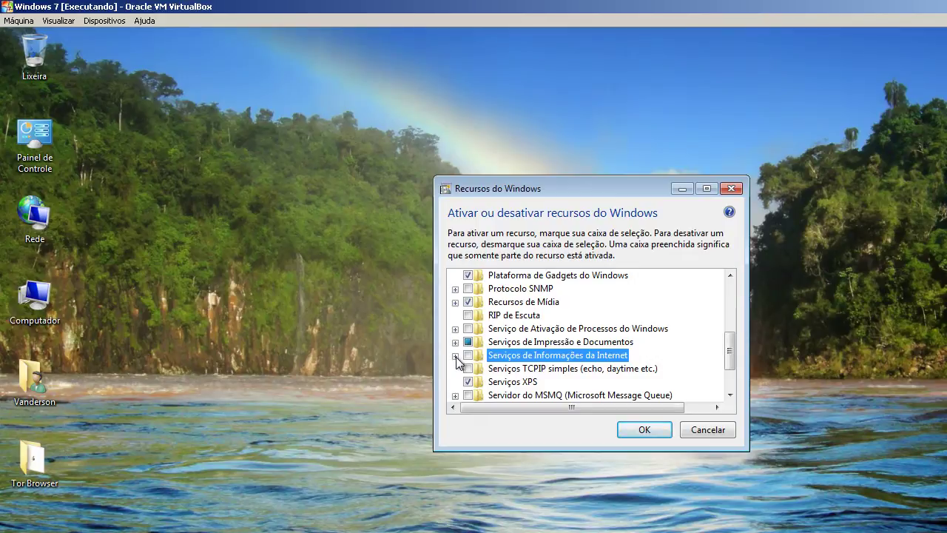
click(455, 356)
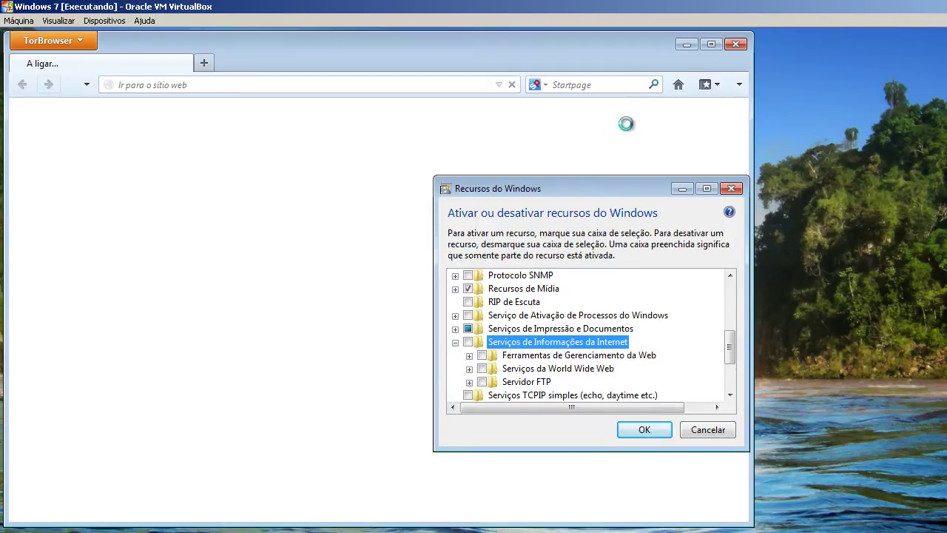
click(687, 45)
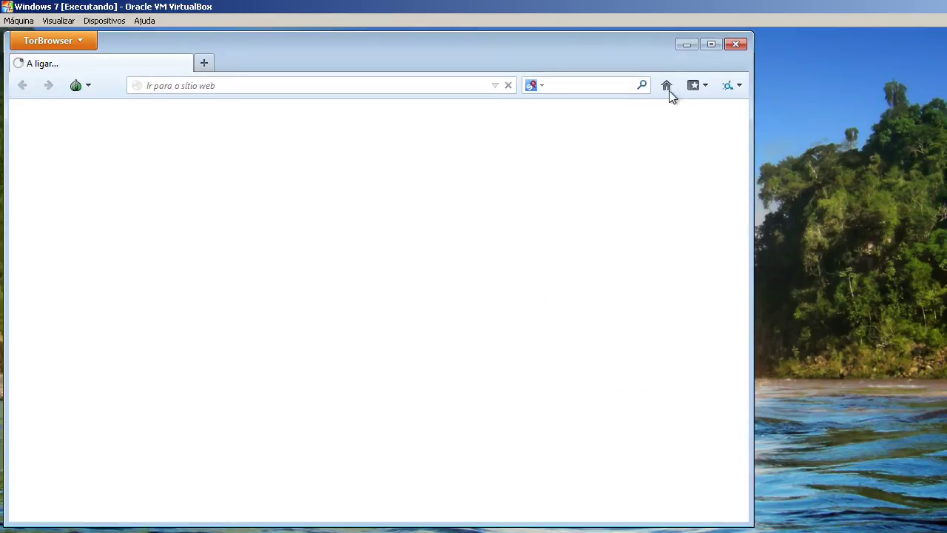
Step: Minimize the Tor Browser window and enable Serviços da World Wide Web under Serviços de Informações da Internet in the Windows features list
click(687, 45)
click(471, 366)
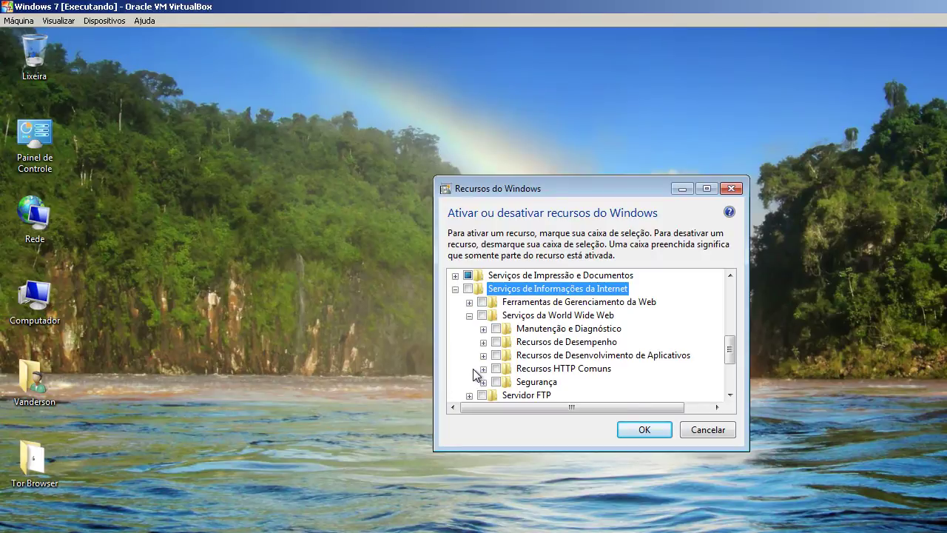
click(470, 315)
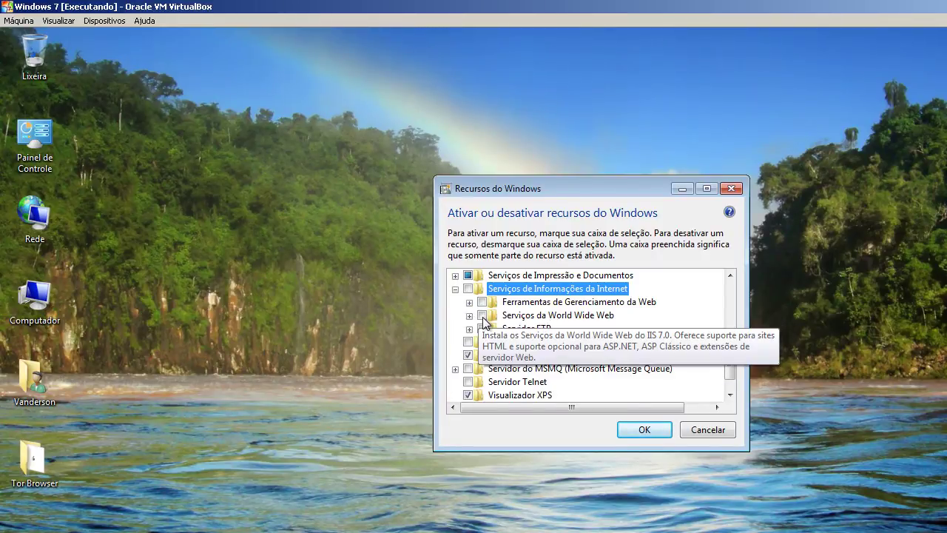
click(482, 315)
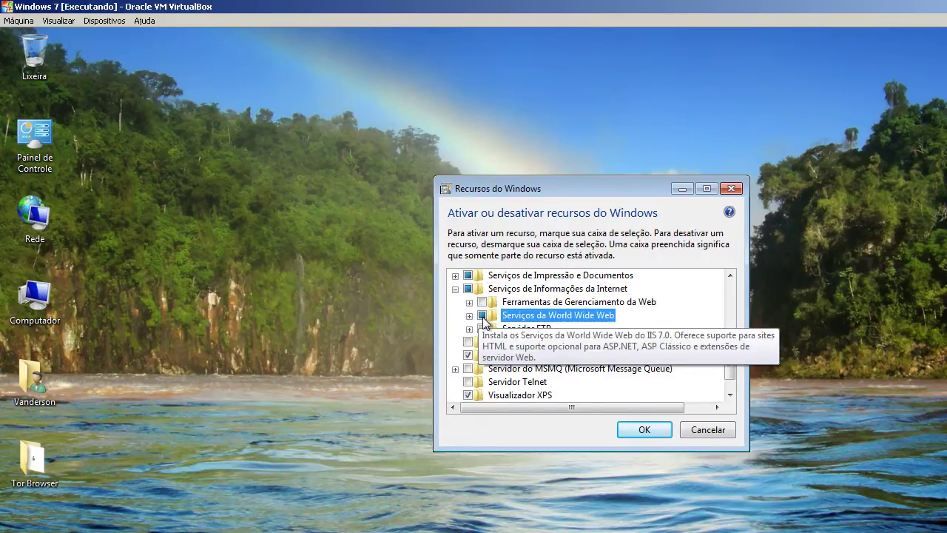
Step: Review the Recursos HTTP Comuns subfeatures and apply the Windows feature changes, then bring up the Tor Browser window
click(469, 316)
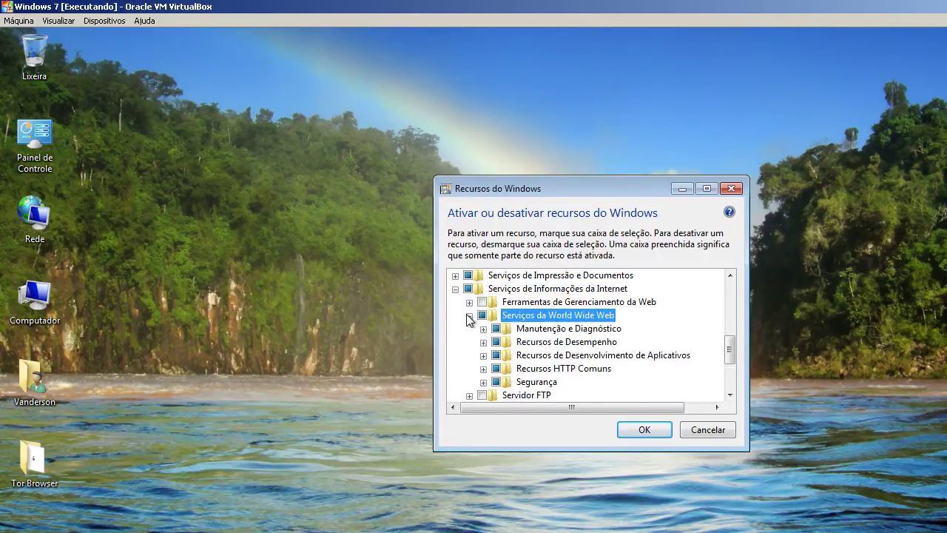
click(483, 369)
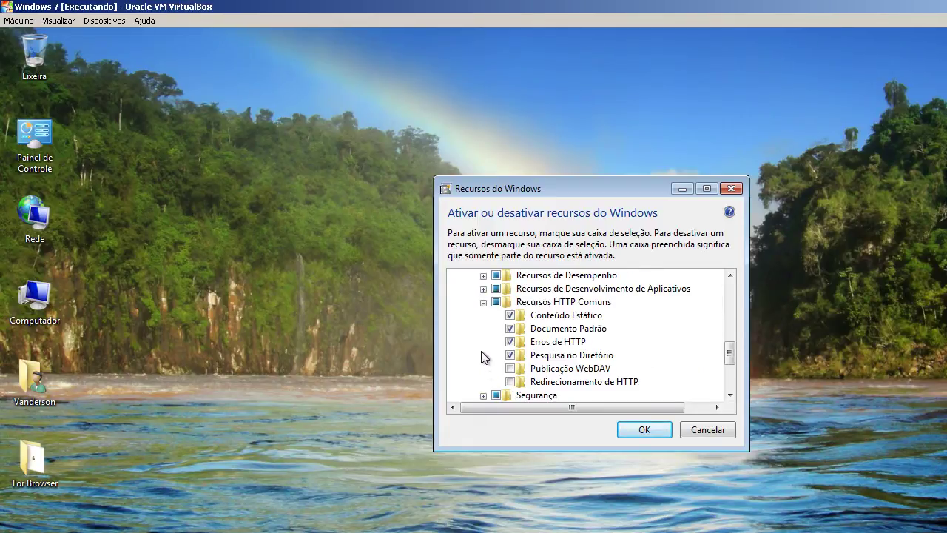
click(483, 315)
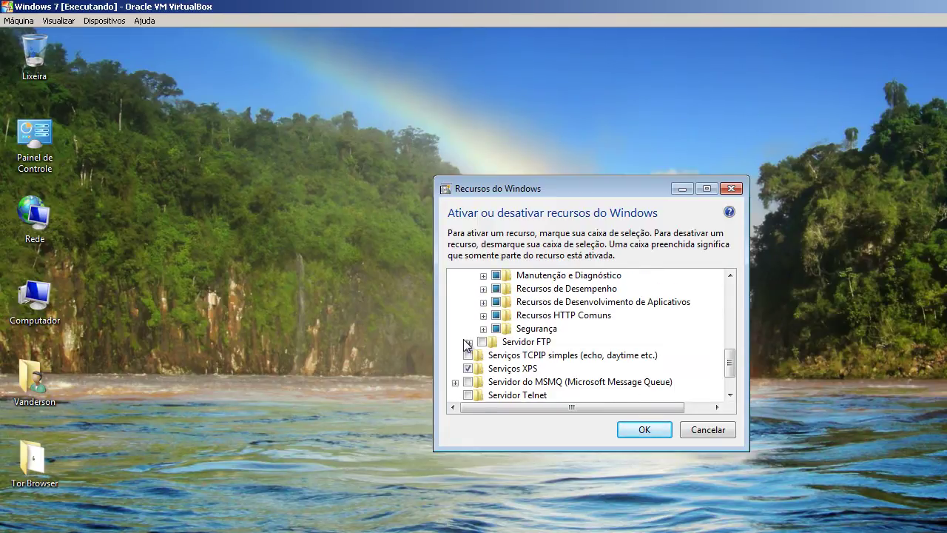
scroll(489, 348, up, 2)
click(492, 342)
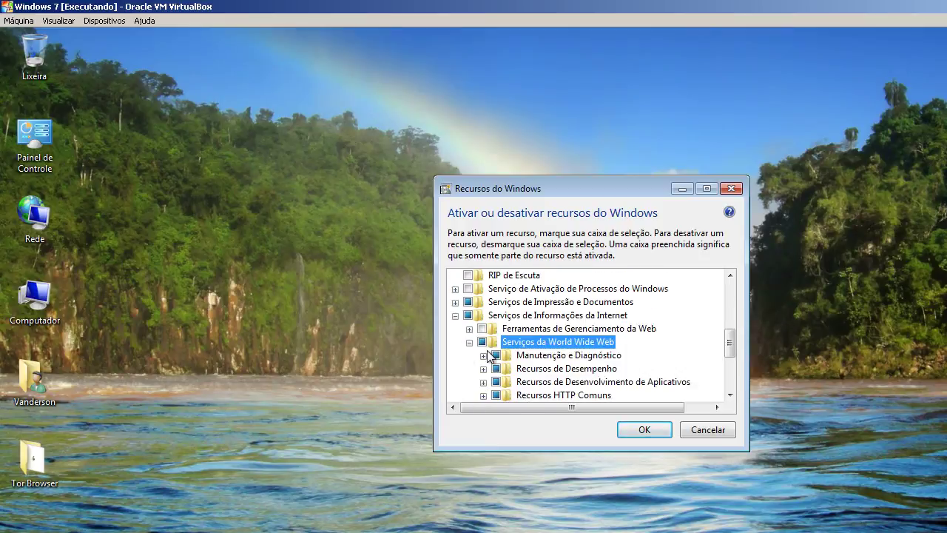
click(641, 432)
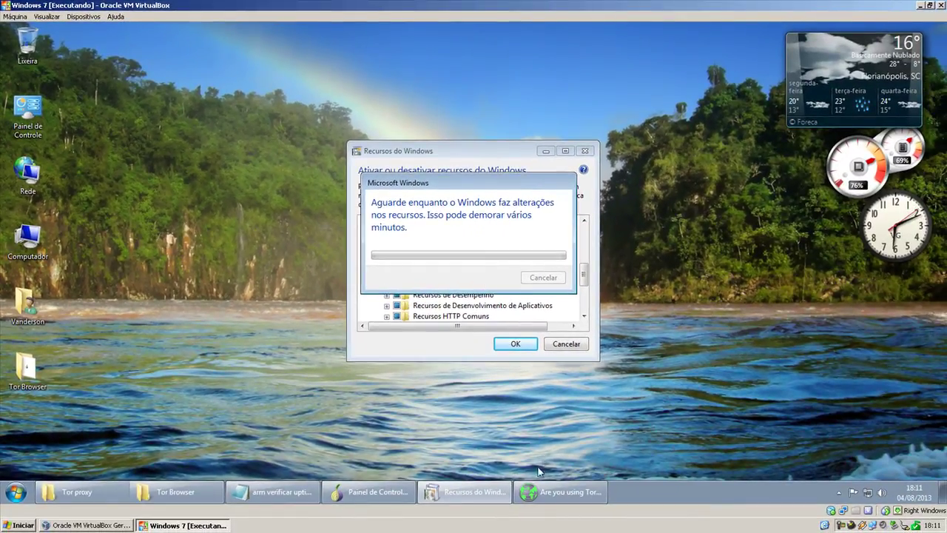
click(542, 493)
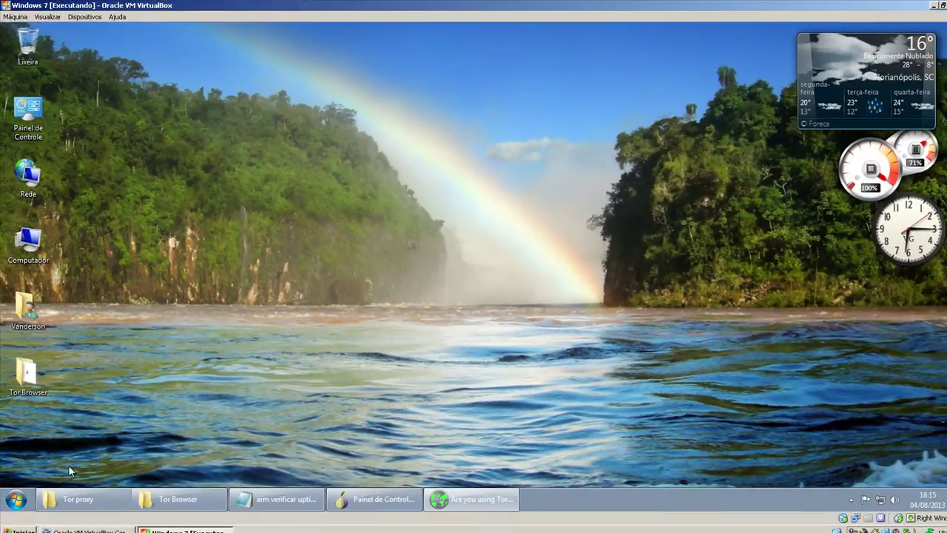
Step: Open Gerenciamento do computador from Ferramentas Administrativas in the Control Panel's Sistema e Segurança section, closing the duplicate Control Panel window
click(16, 500)
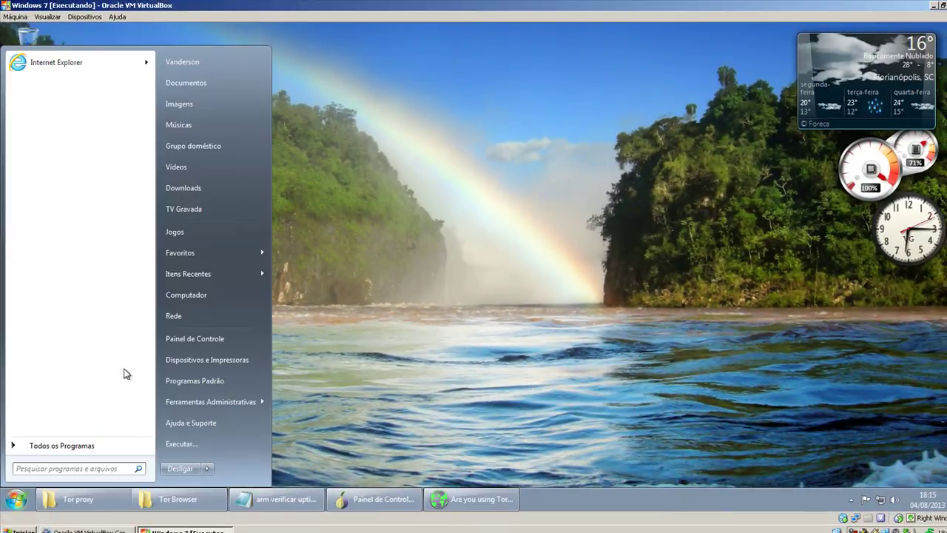
click(211, 340)
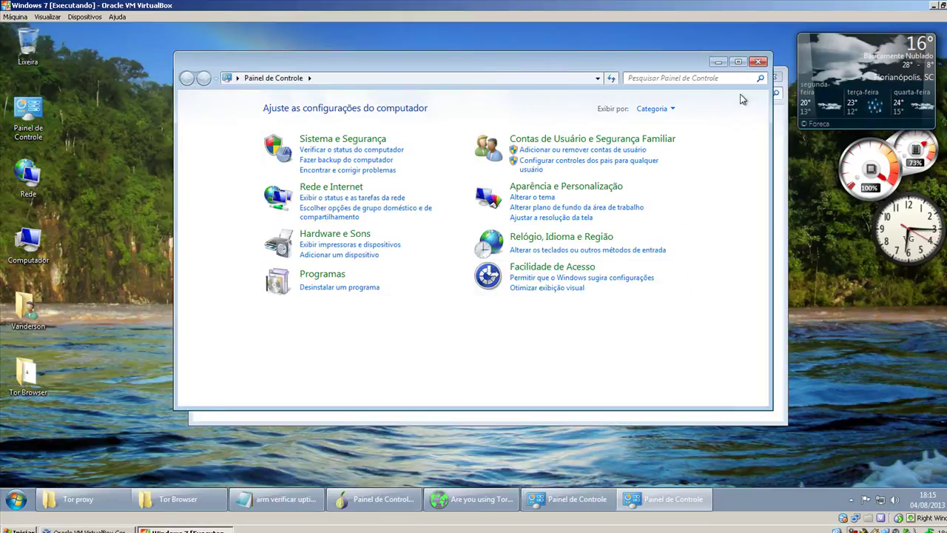
click(758, 62)
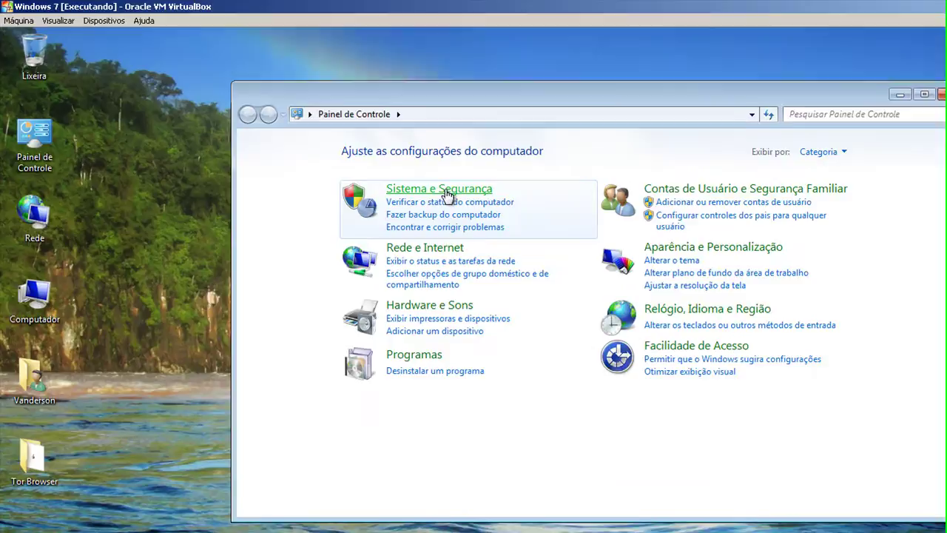
click(447, 194)
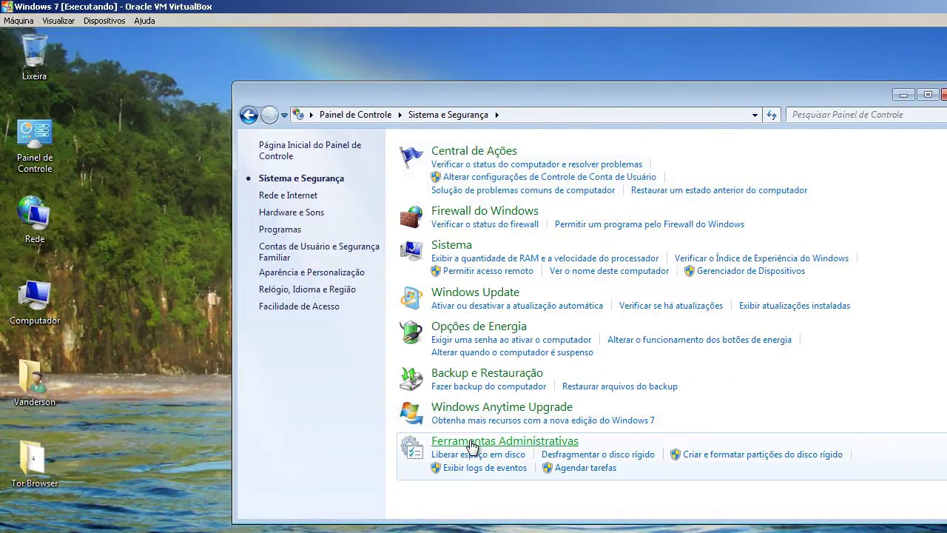
click(471, 442)
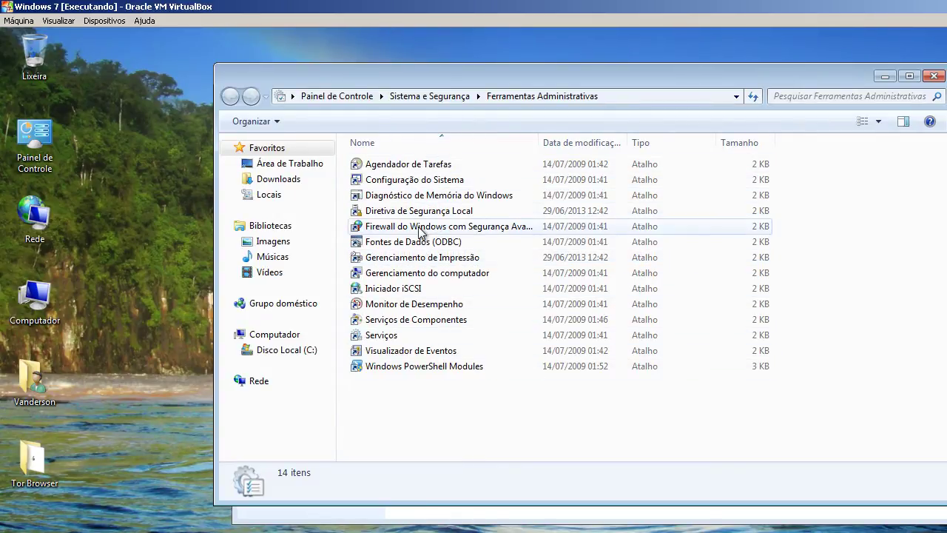
click(429, 274)
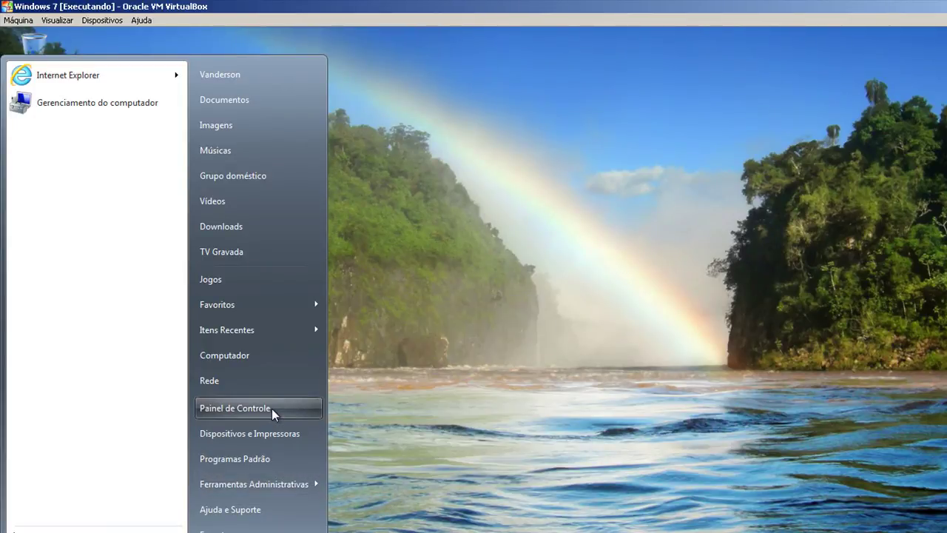
Step: Reopen the Windows features dialog from the Control Panel's Programas section and expand Serviços de Informações da Internet
click(271, 409)
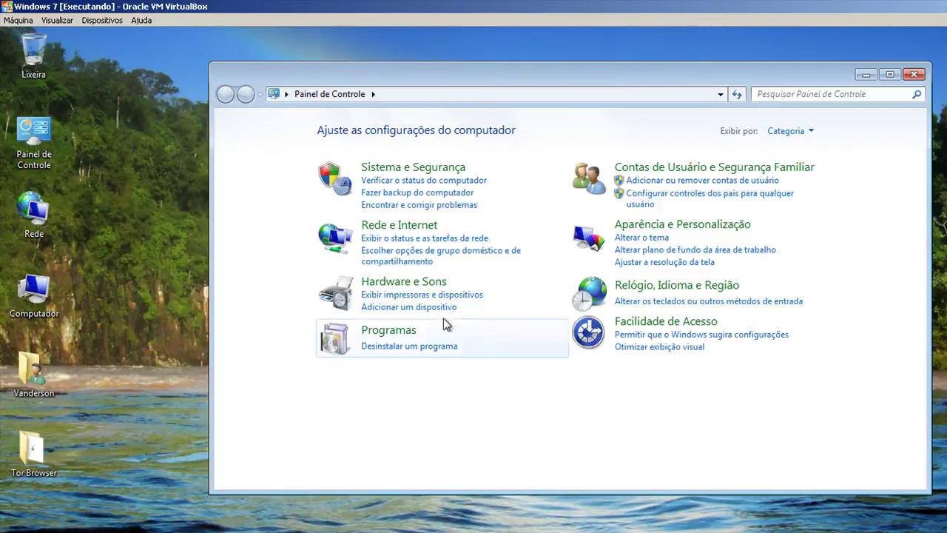
click(402, 332)
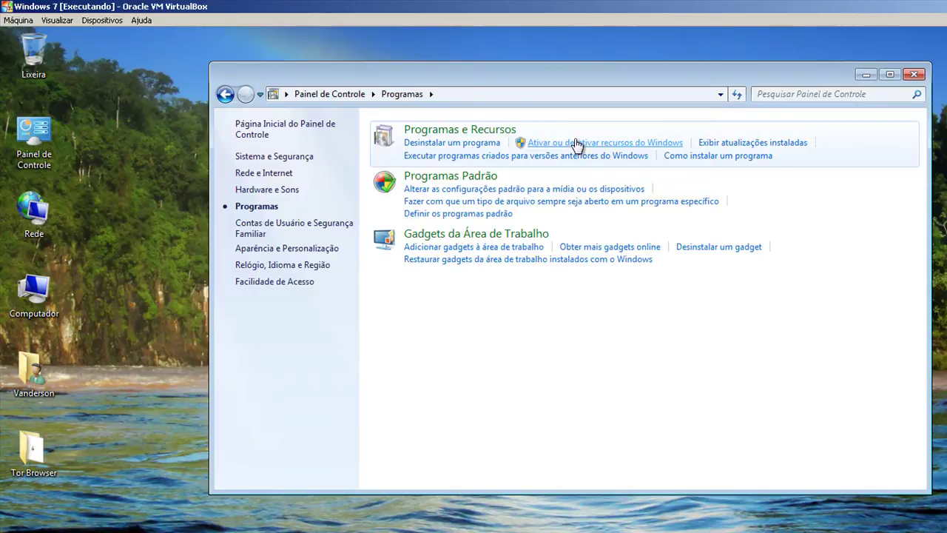
click(562, 146)
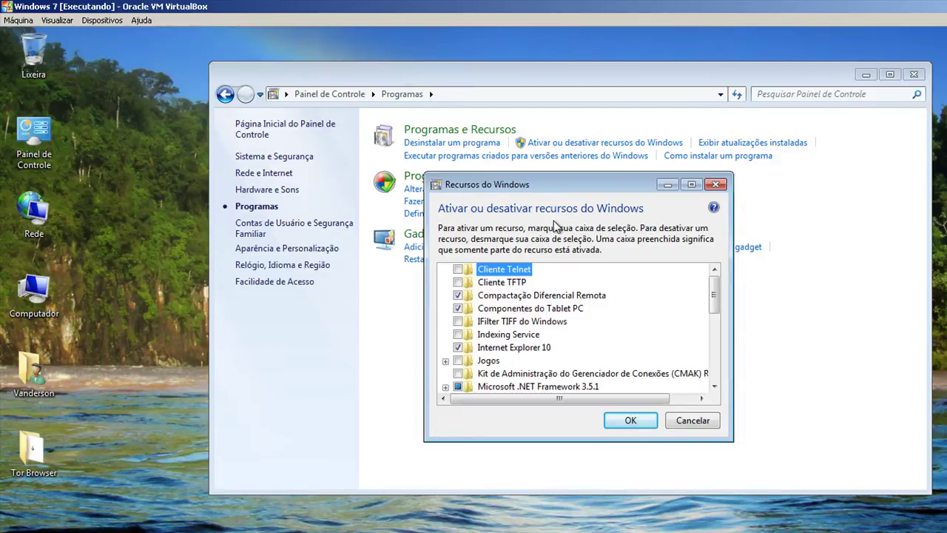
scroll(571, 329, down, 2)
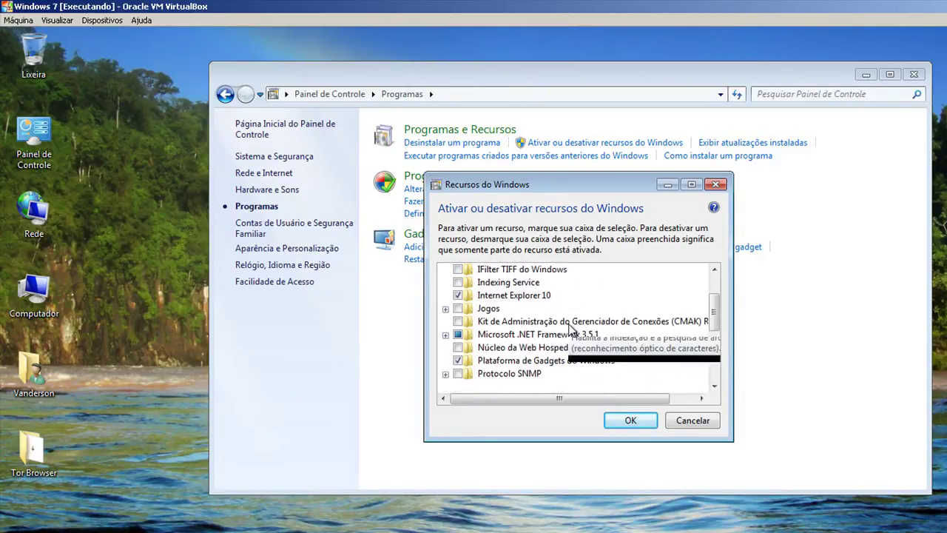
scroll(570, 329, down, 3)
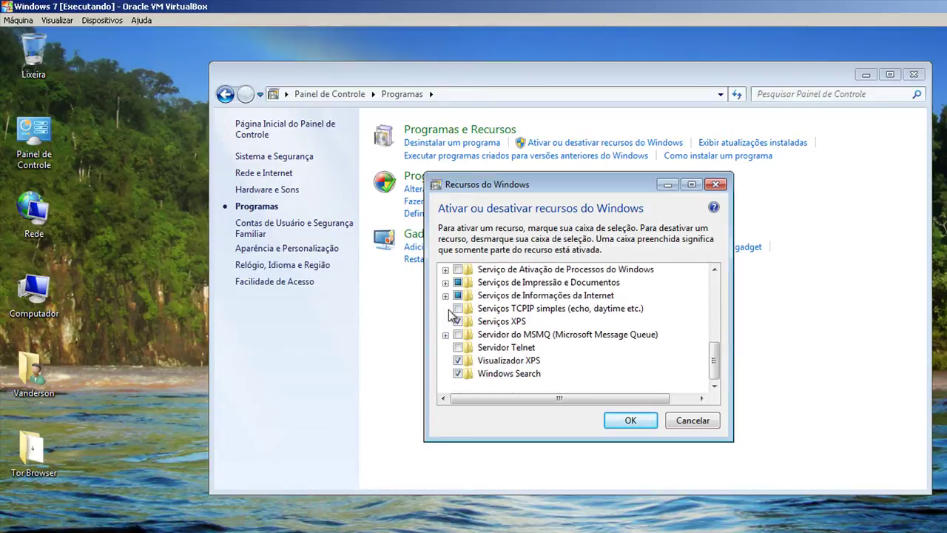
click(445, 296)
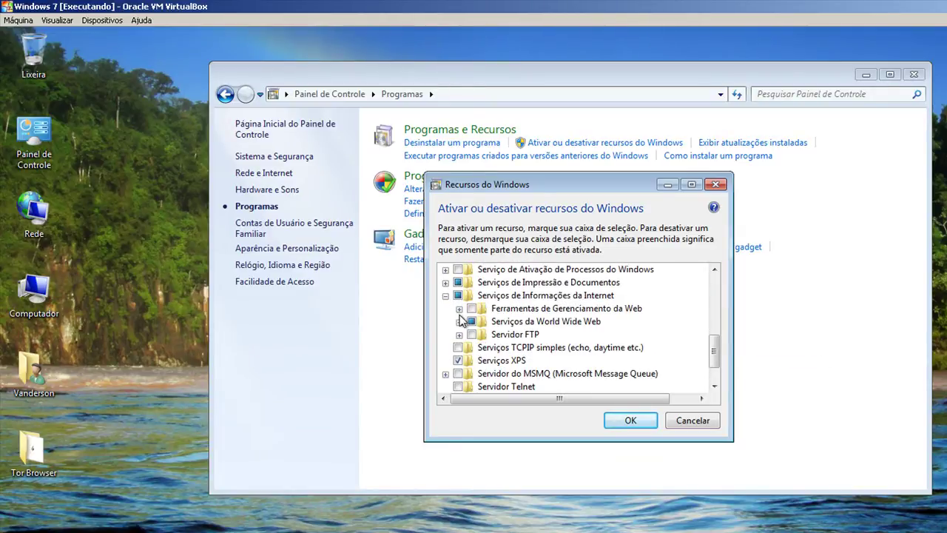
Step: Enable Ferramentas de Gerenciamento da Web, including Compatibilidade com Gerenciamento do IIS 6, Scripts e Ferramentas de Gerenciamento do IIS, and Serviço de Gerenciamento do IIS
click(458, 308)
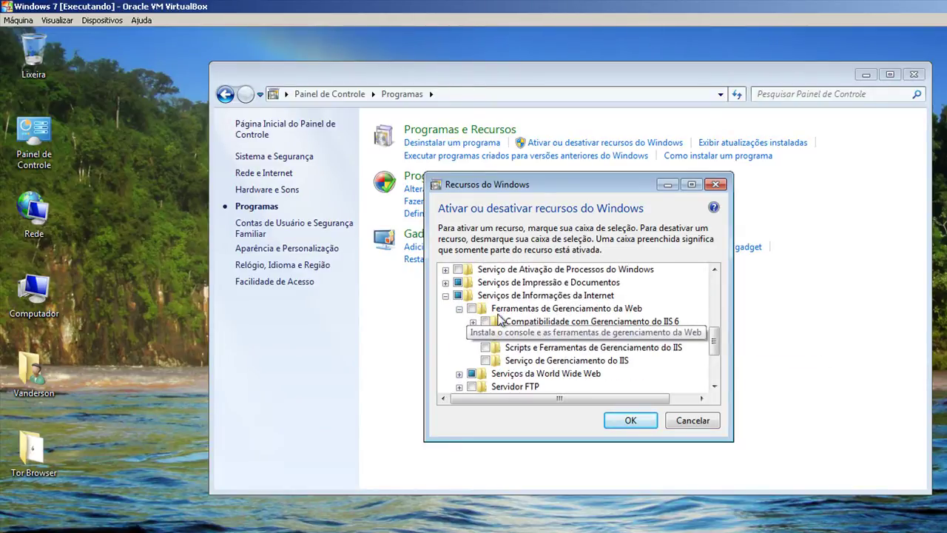
click(471, 309)
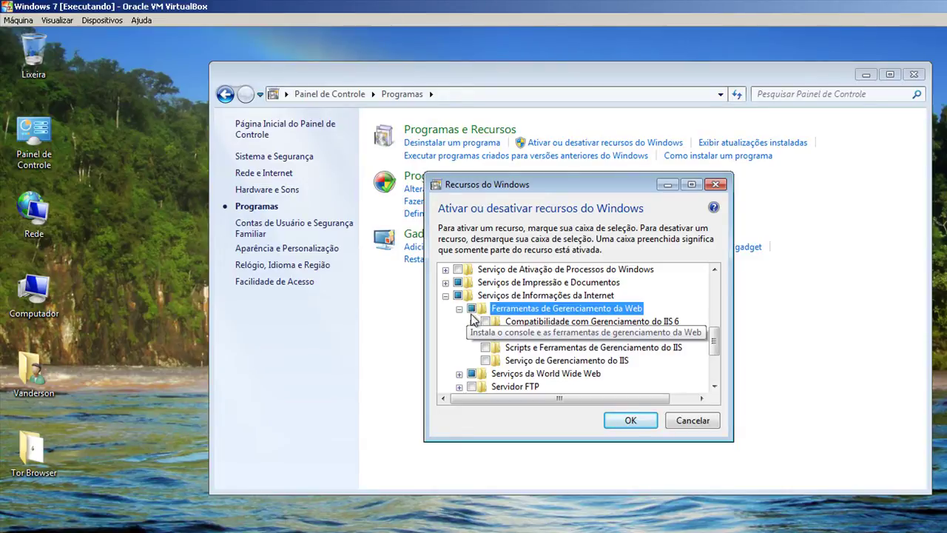
click(486, 321)
click(485, 347)
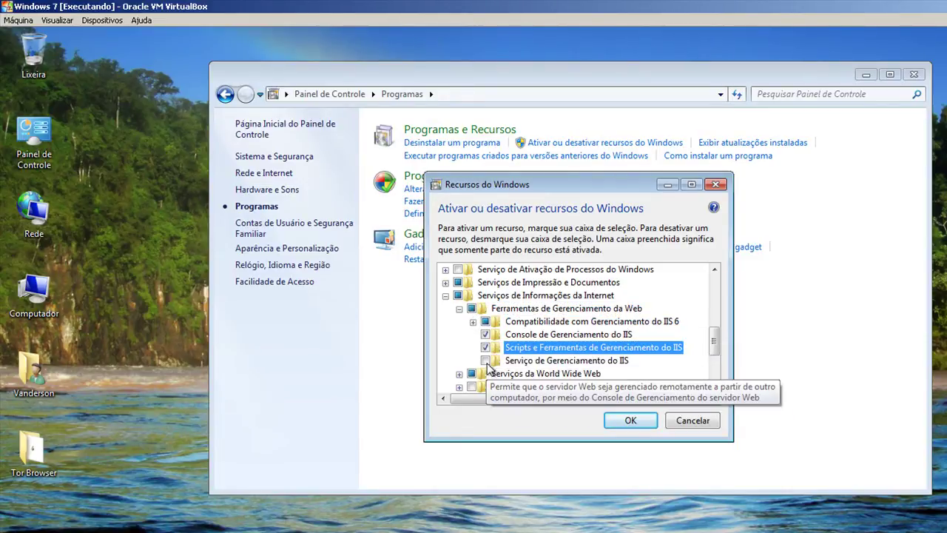
click(486, 360)
Step: Enable the Metabase, WMI, Console de Gerenciamento and Ferramentas de Script subfeatures of IIS 6 management compatibility, and collapse Ferramentas de Gerenciamento da Web
click(473, 321)
click(499, 335)
click(499, 347)
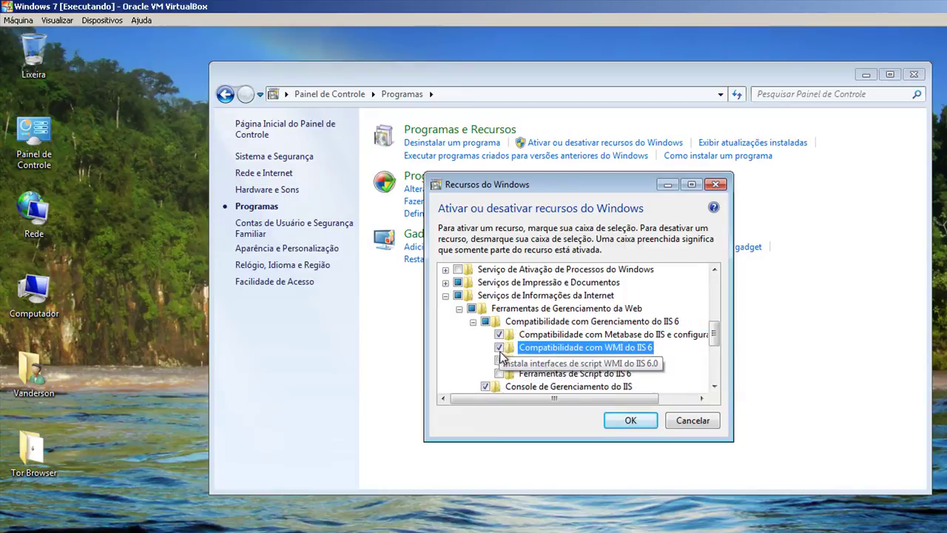
click(499, 373)
click(498, 361)
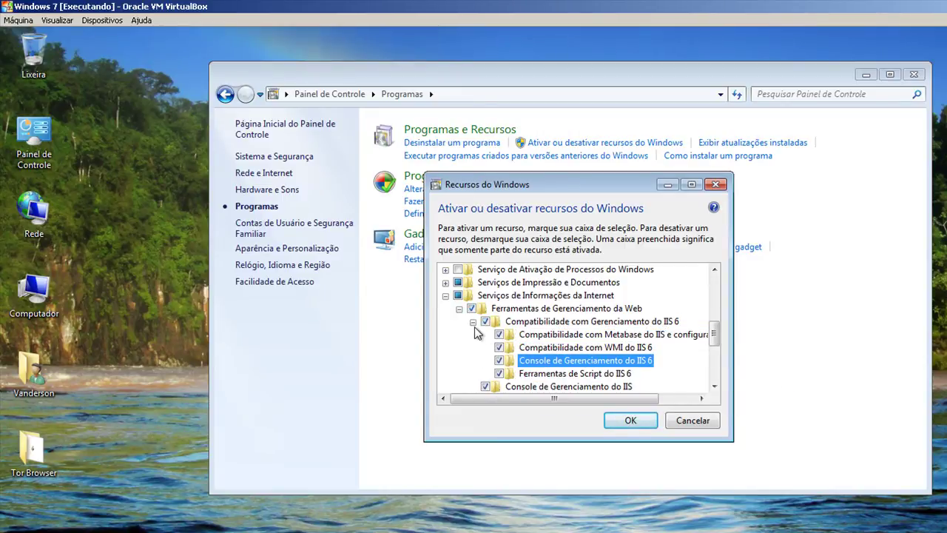
click(473, 322)
scroll(459, 367, down, 1)
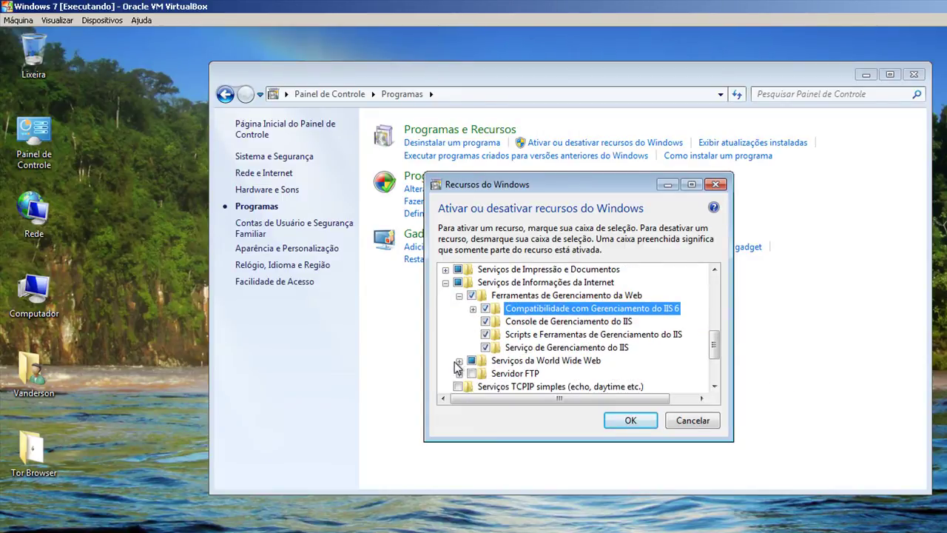
click(459, 296)
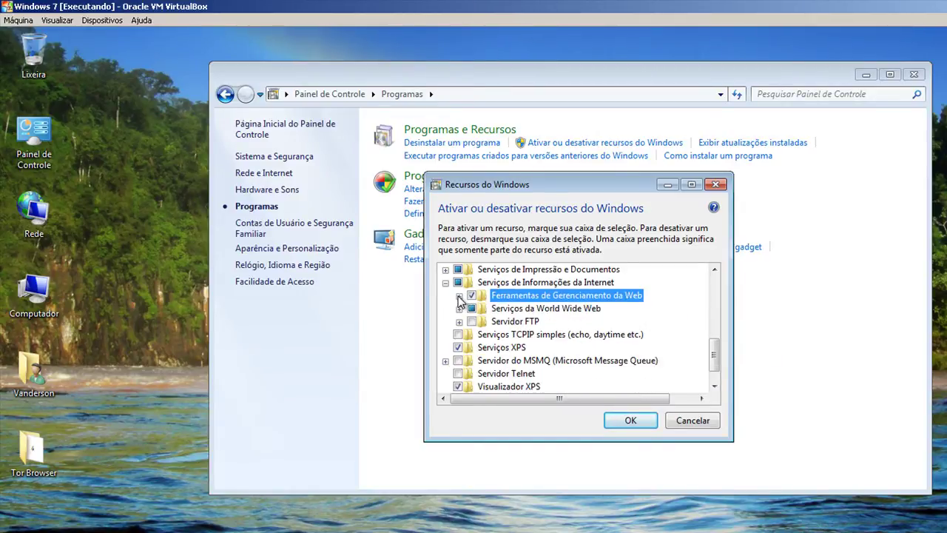
Step: Examine the Serviços da World Wide Web subfeatures under Manutenção e Diagnóstico, Recursos de Desempenho and Recursos de Desenvolvimento de Aplicativos
click(459, 308)
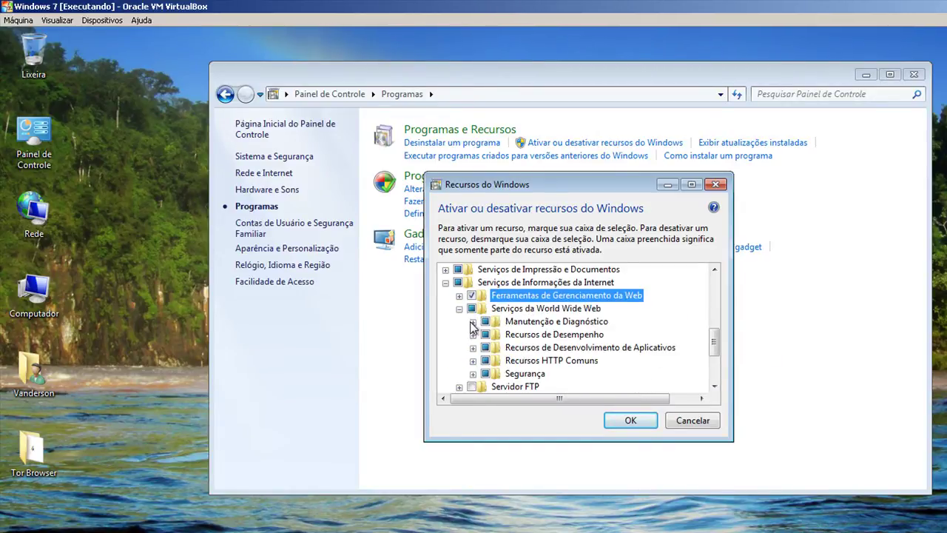
click(472, 322)
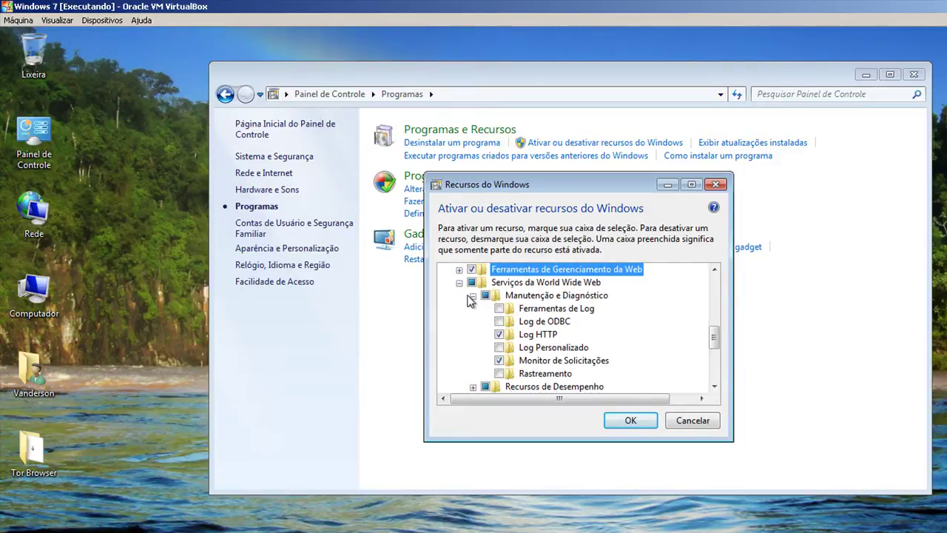
click(472, 295)
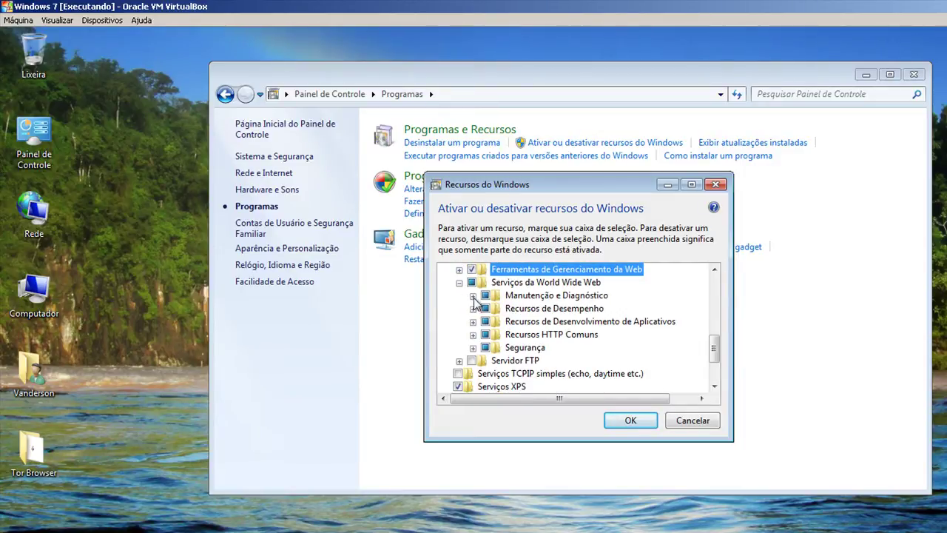
key(Down)
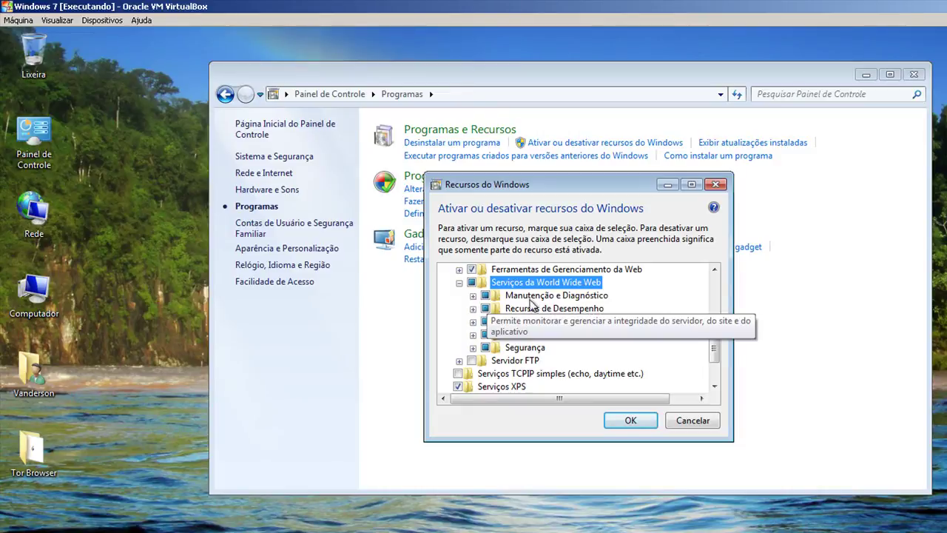
click(544, 299)
click(543, 309)
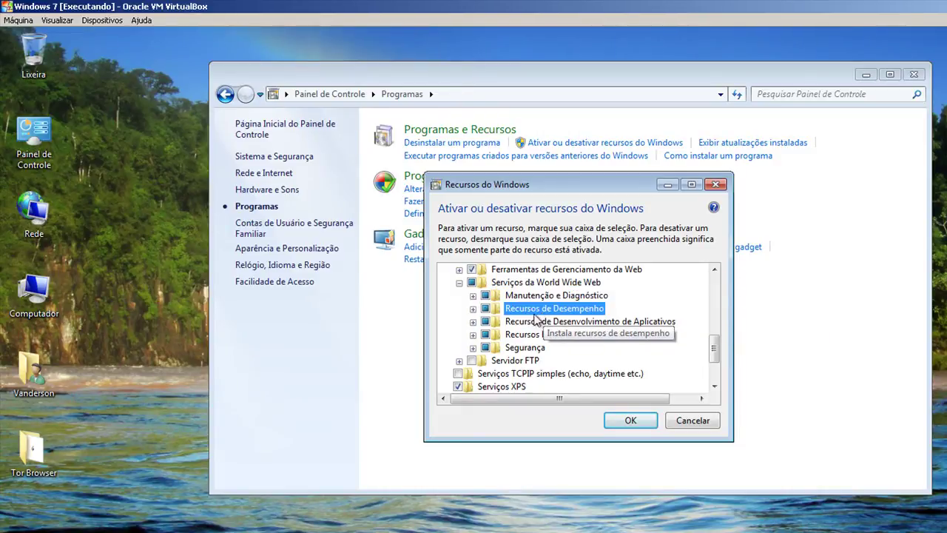
click(474, 308)
click(474, 309)
click(532, 323)
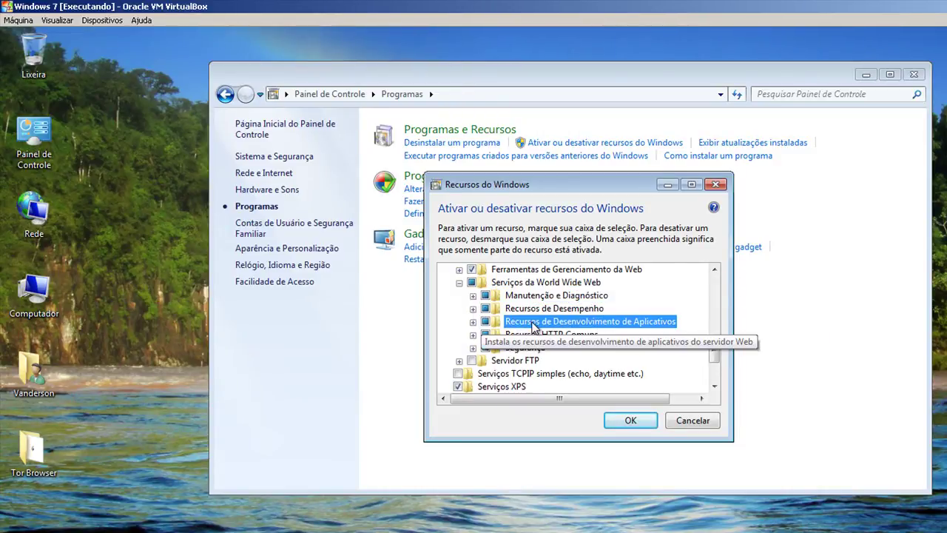
click(473, 322)
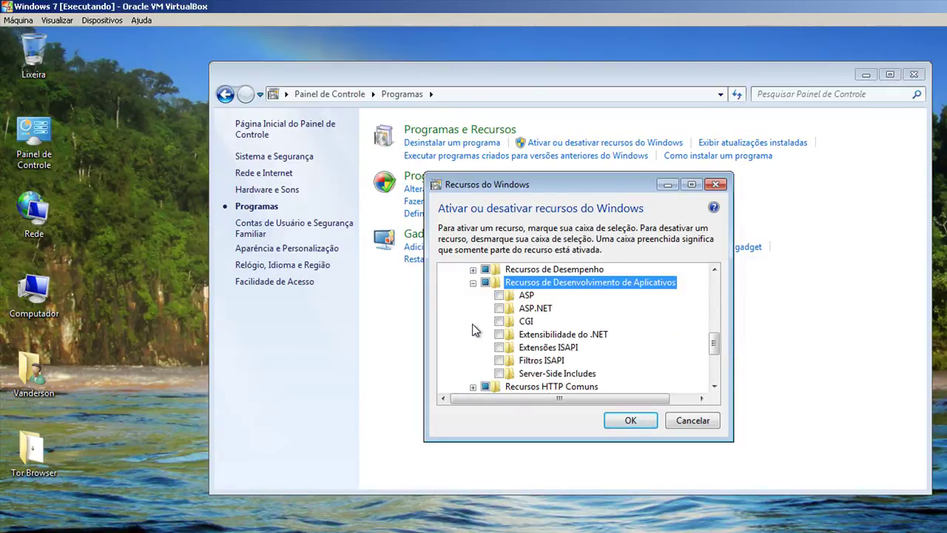
Step: Examine the IIS subfeatures under Recursos HTTP Comuns, Segurança and Ferramentas de Gerenciamento da Web
key(Left)
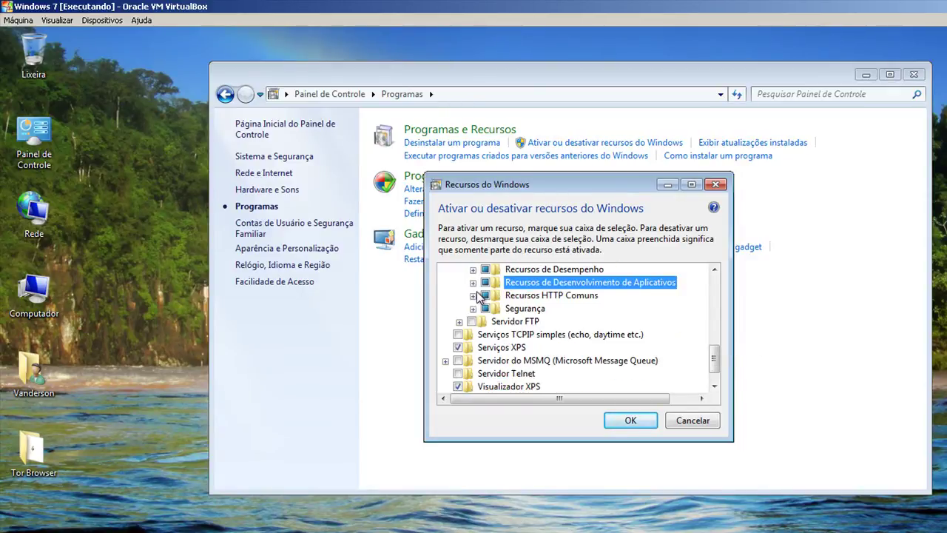
click(472, 295)
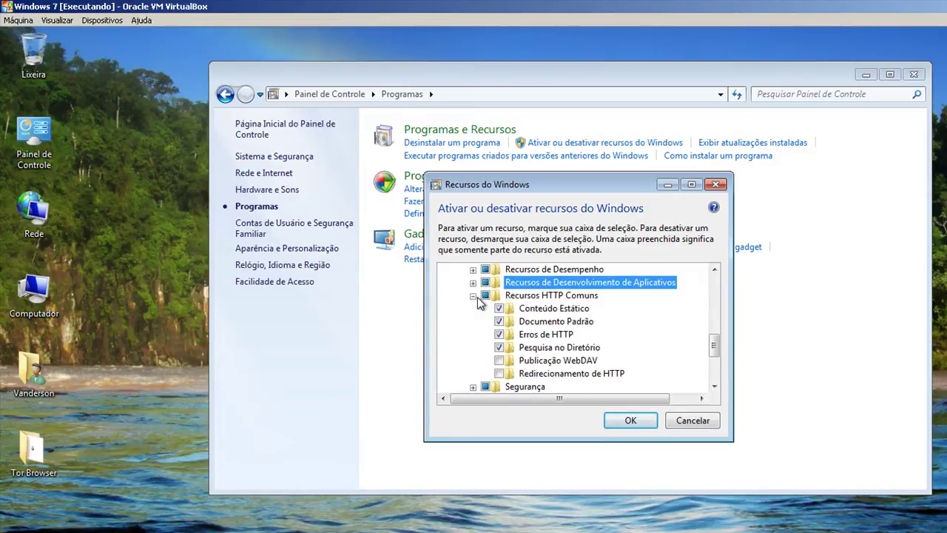
click(473, 295)
click(473, 309)
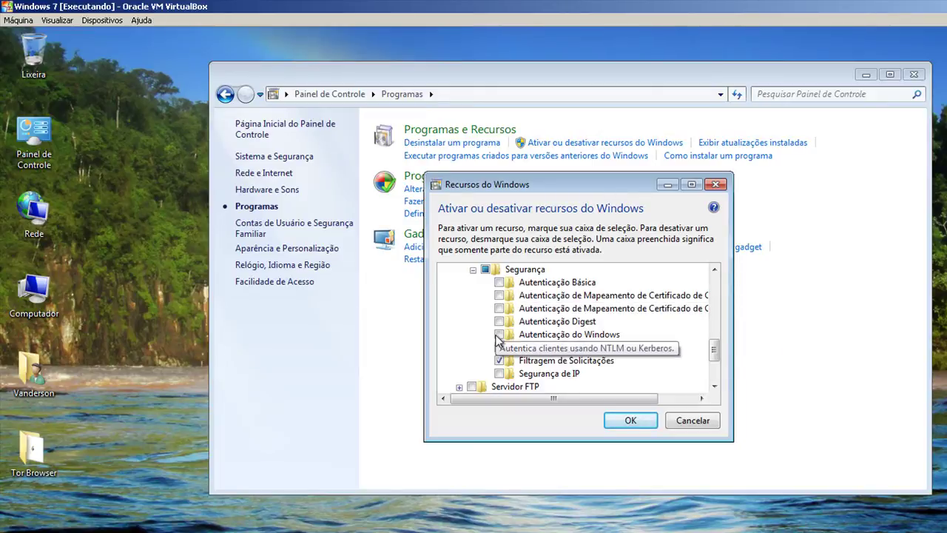
click(474, 273)
scroll(525, 317, up, 3)
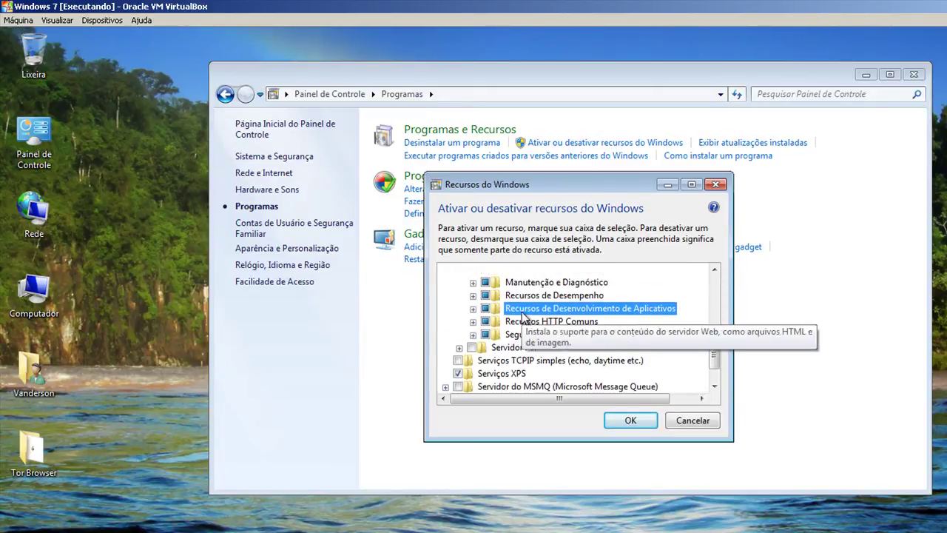
click(524, 310)
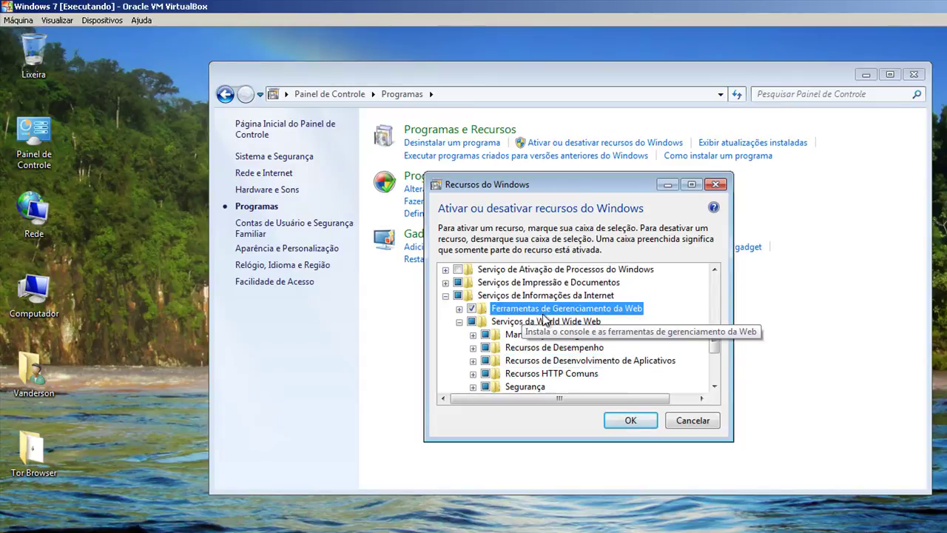
click(459, 309)
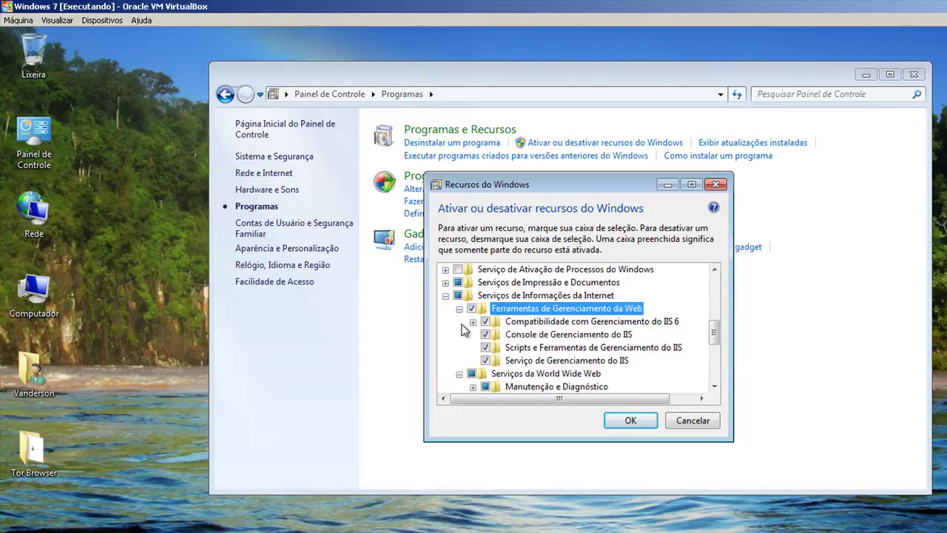
click(581, 337)
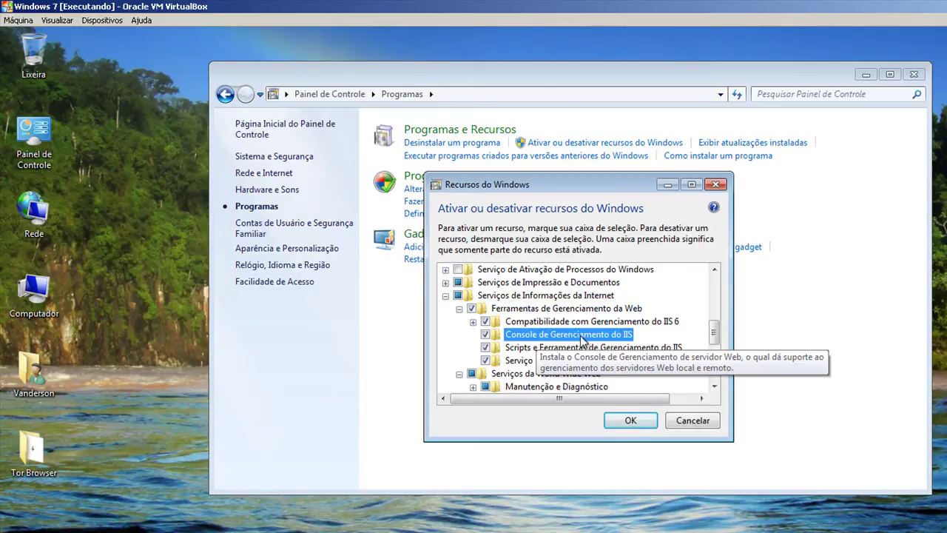
Step: Collapse Serviços de Informações da Internet and apply the selected Windows feature changes
click(445, 296)
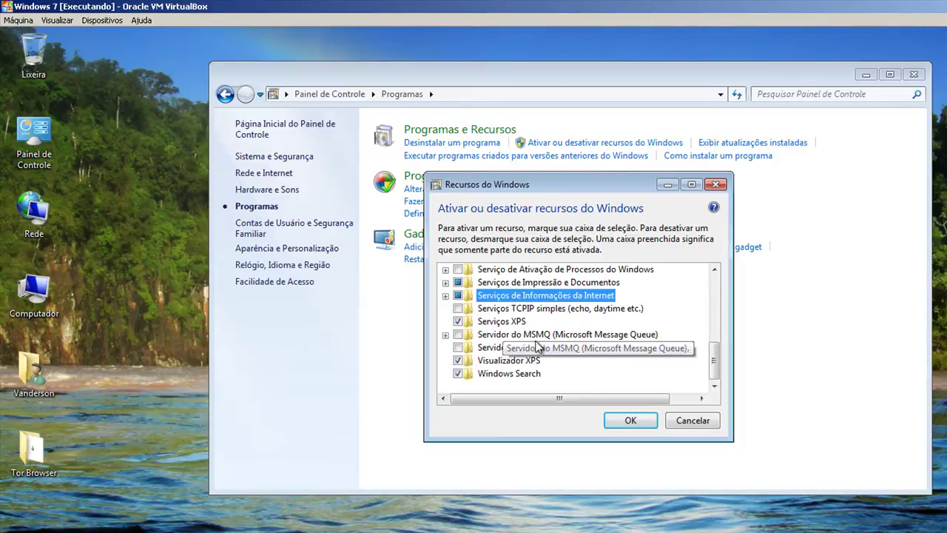
click(625, 432)
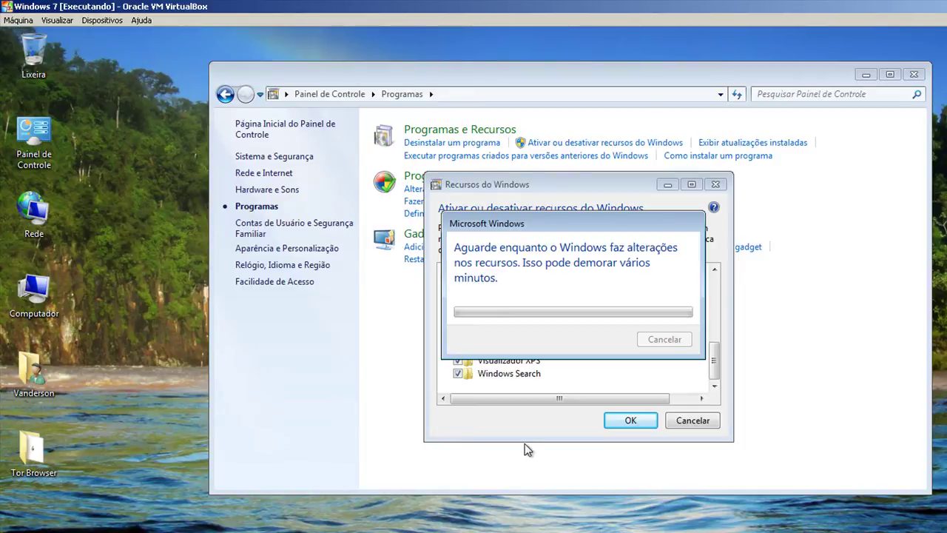
drag(556, 226, 745, 310)
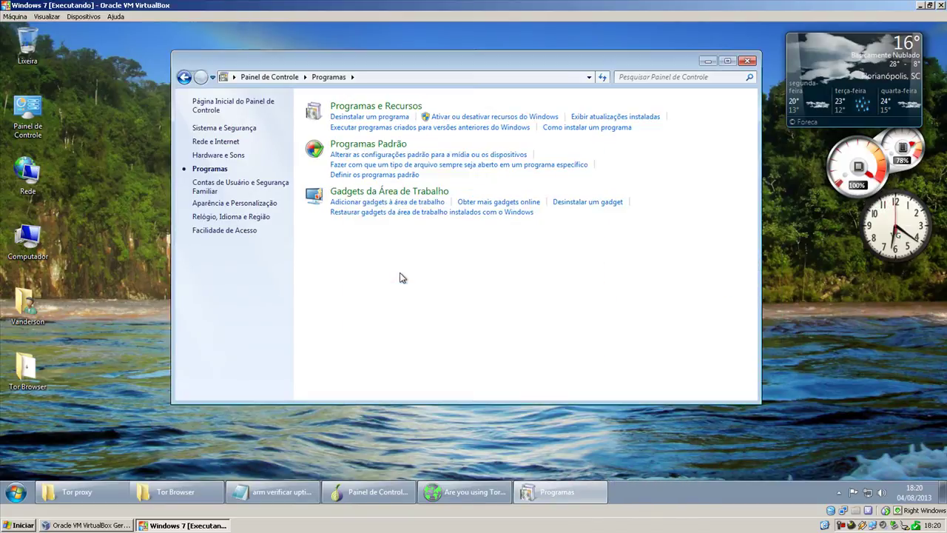
Step: Minimize the Programas window and open Ferramentas Administrativas under Sistema e Segurança in the Control Panel
click(561, 492)
click(16, 492)
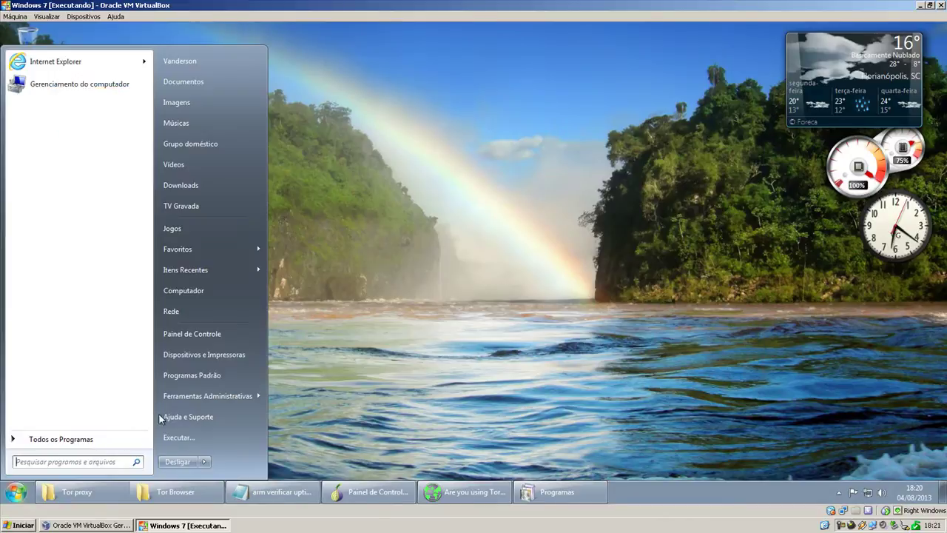
mouse_move(210, 397)
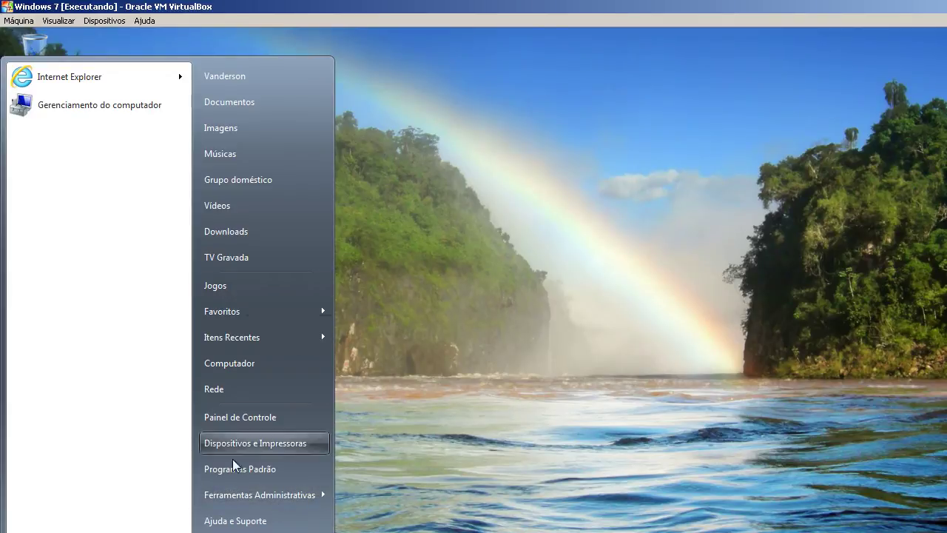
click(238, 415)
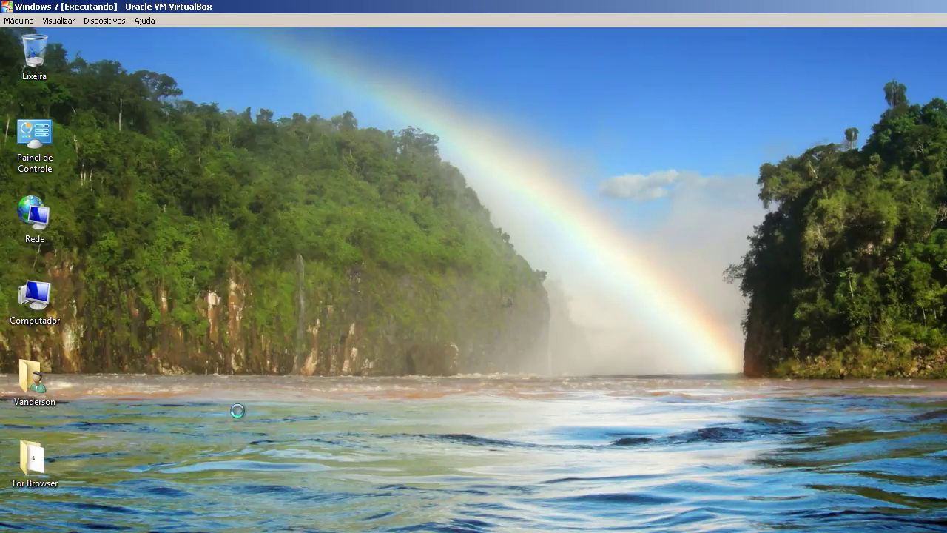
click(447, 190)
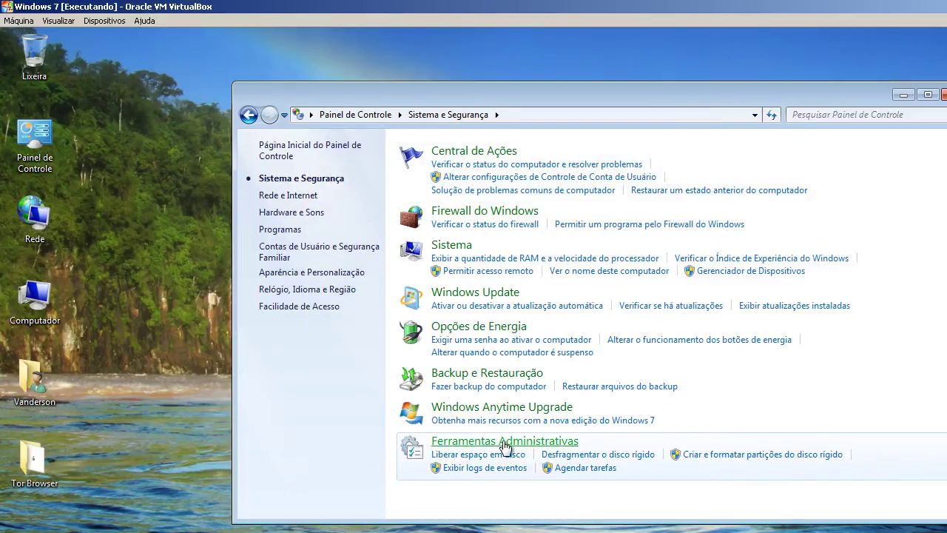
click(504, 443)
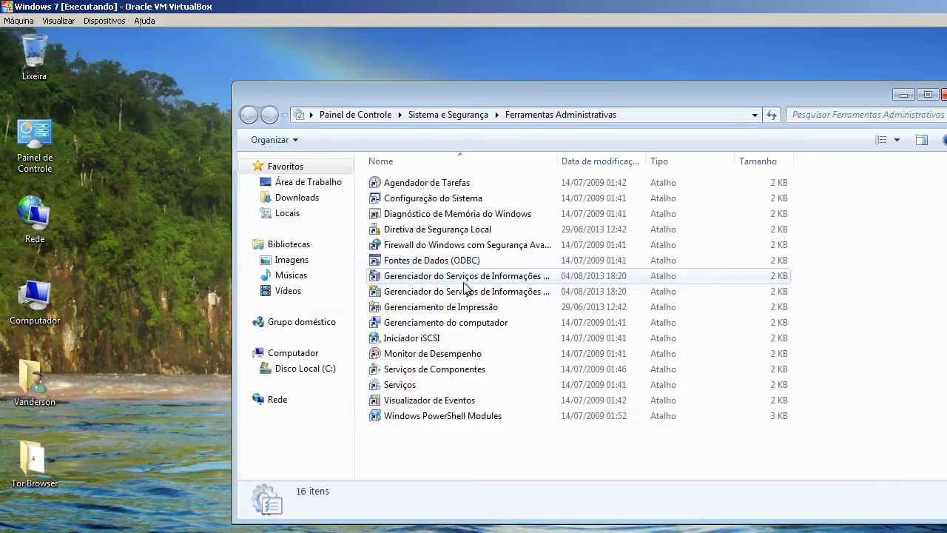
Step: Widen the Nome column to show the full shortcut names and open Gerenciador do Serviços de Informações da Internet (IIS), not the 6.0 version
click(508, 281)
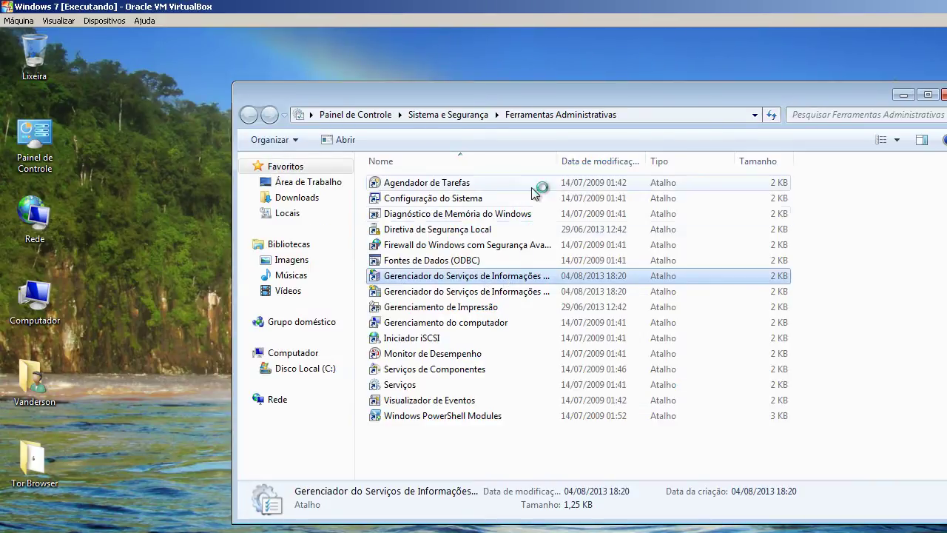
click(503, 294)
drag(557, 160, 630, 157)
click(566, 277)
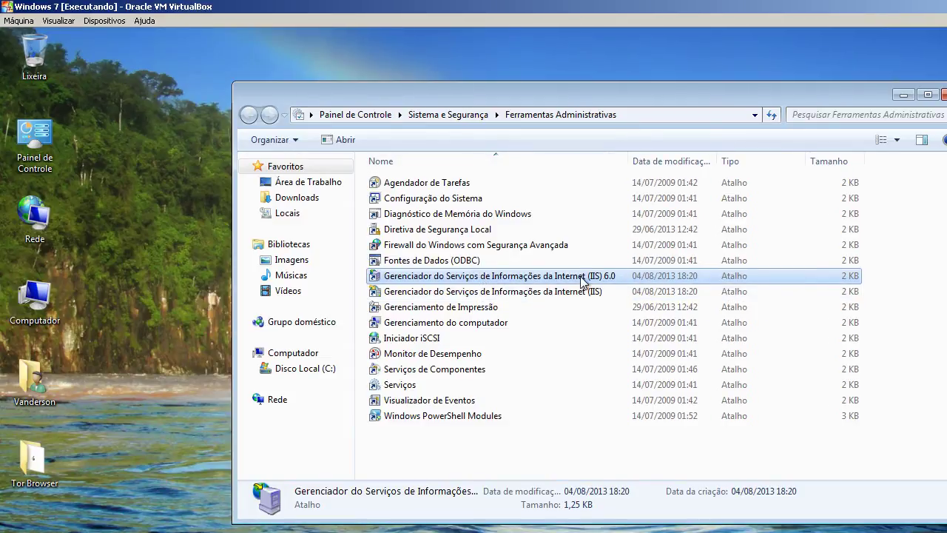
click(534, 292)
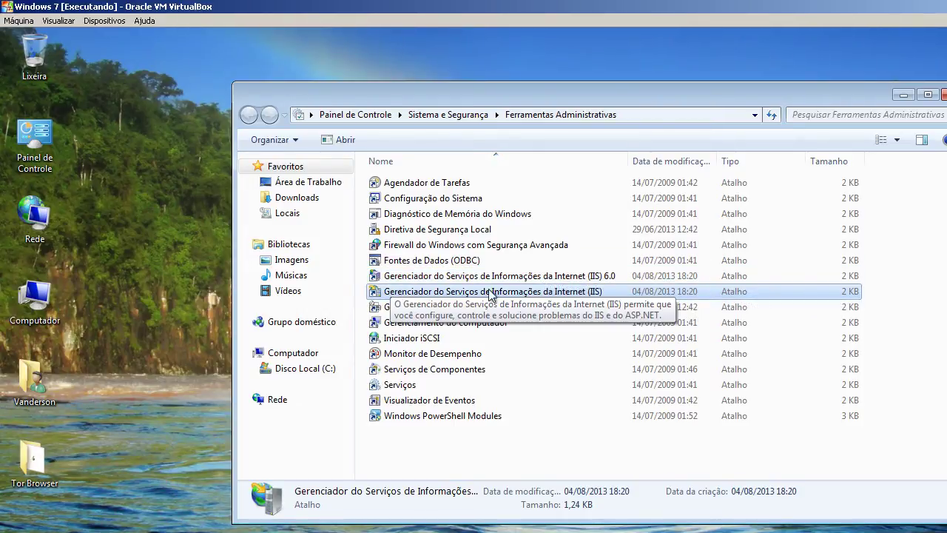
double_click(514, 294)
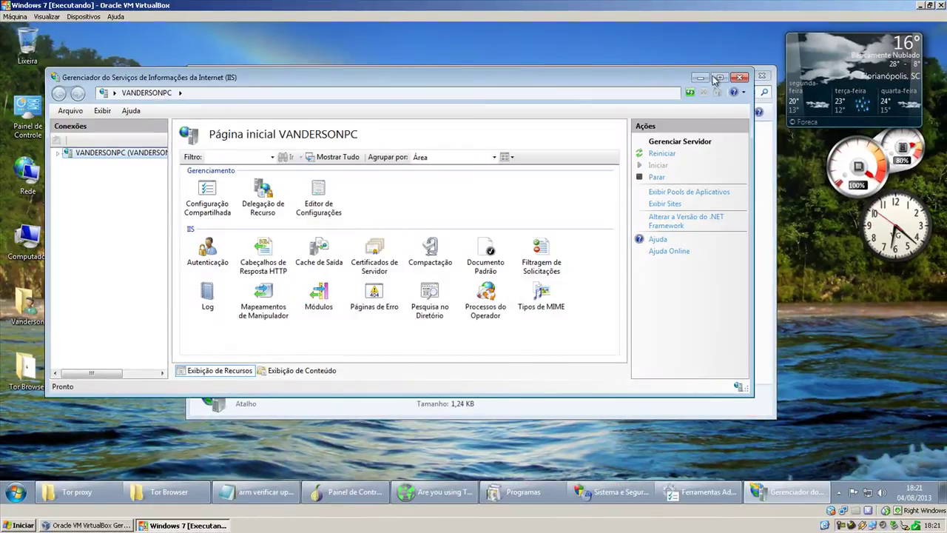
Step: Maximize the IIS manager window and widen its Conexões pane to fit the server name
click(718, 77)
drag(122, 148, 209, 142)
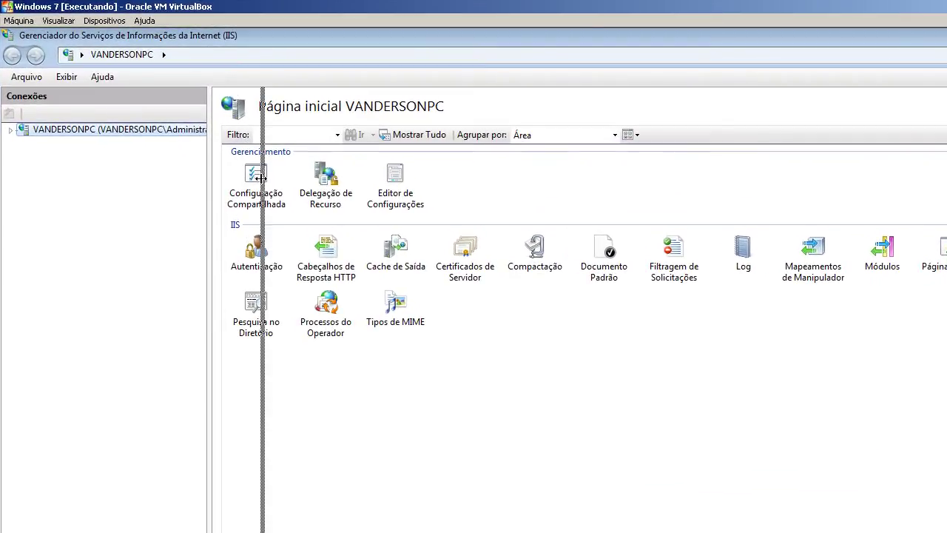
drag(261, 178, 263, 177)
Step: Expand the server's Sites node, select Default Web Site in the site list and widen the Status column
double_click(37, 131)
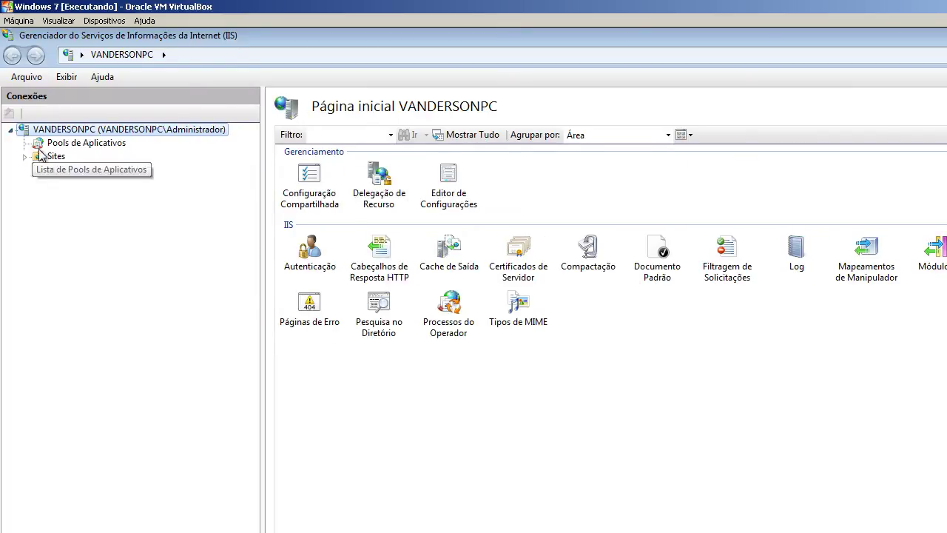
click(36, 158)
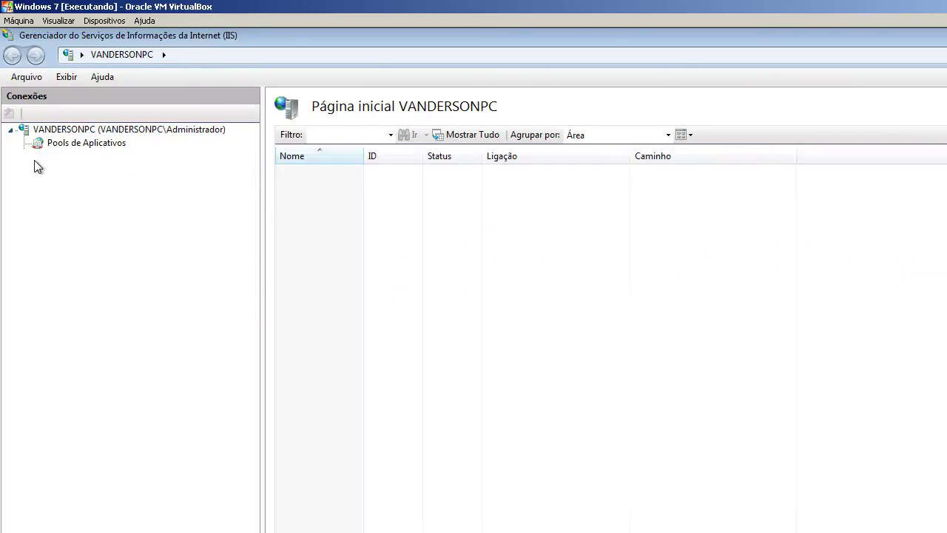
click(25, 156)
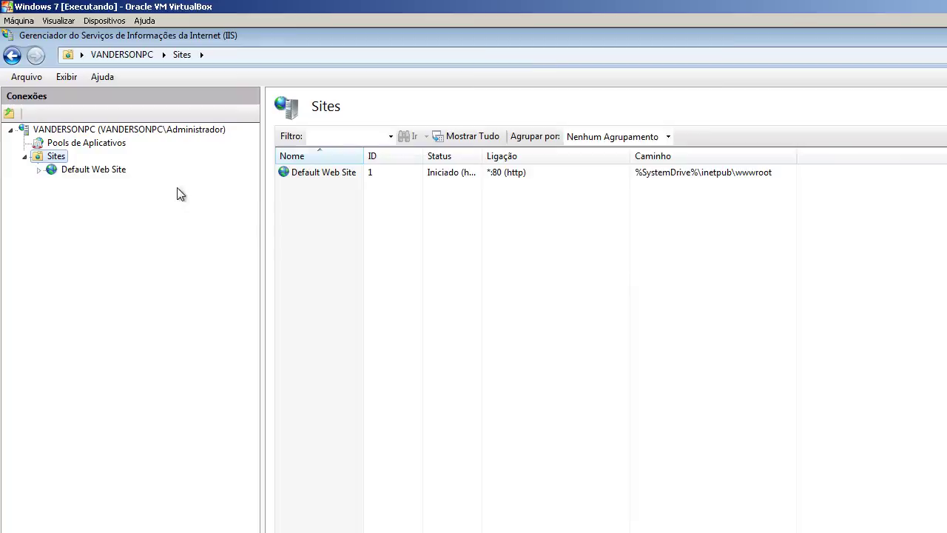
click(475, 173)
drag(481, 152, 524, 149)
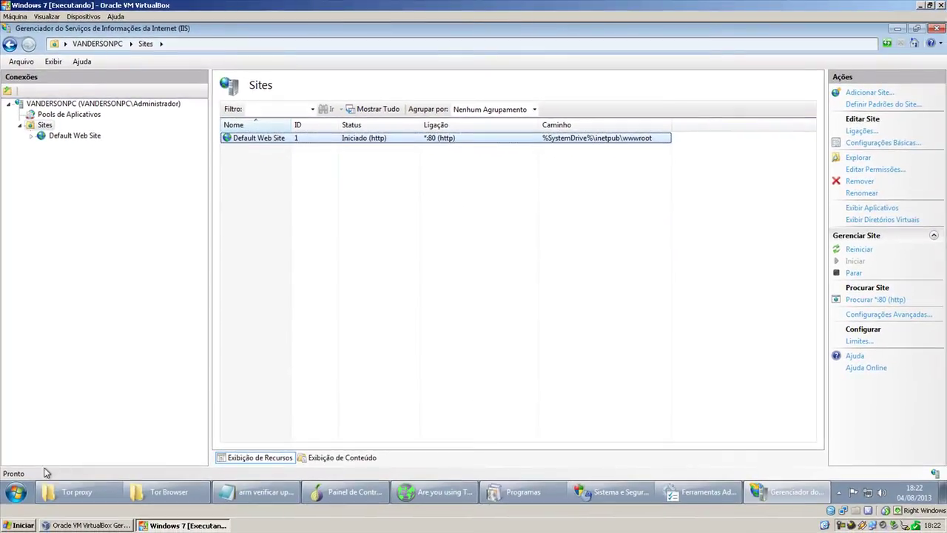
Step: Open Internet Explorer, check back on the IIS manager window and return to the browser
click(17, 491)
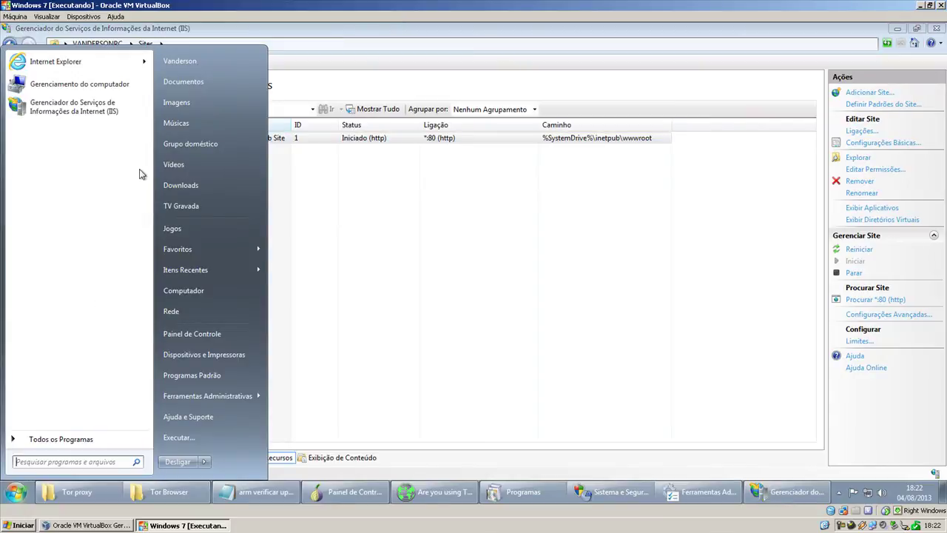
click(85, 61)
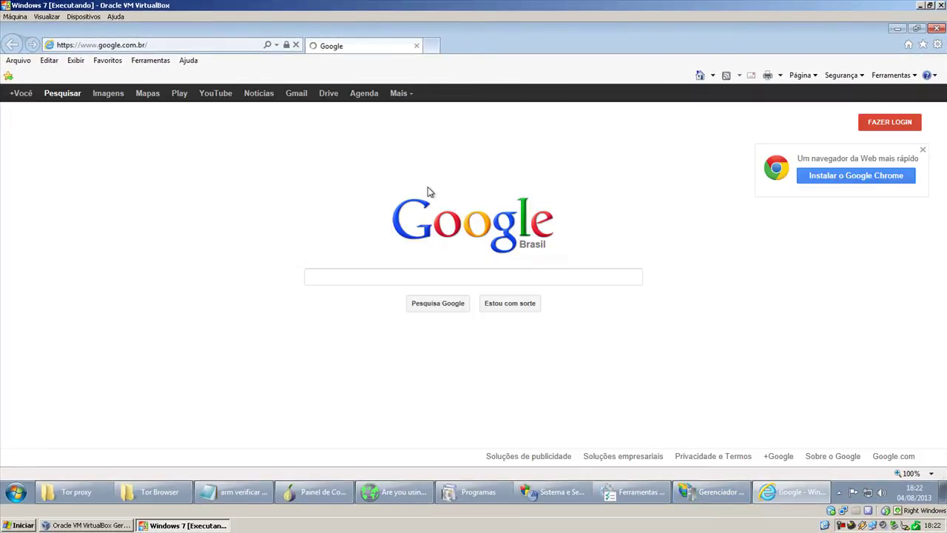
click(712, 493)
click(796, 492)
Step: Load localhost in Internet Explorer and enable the intranet-level security settings
click(183, 44)
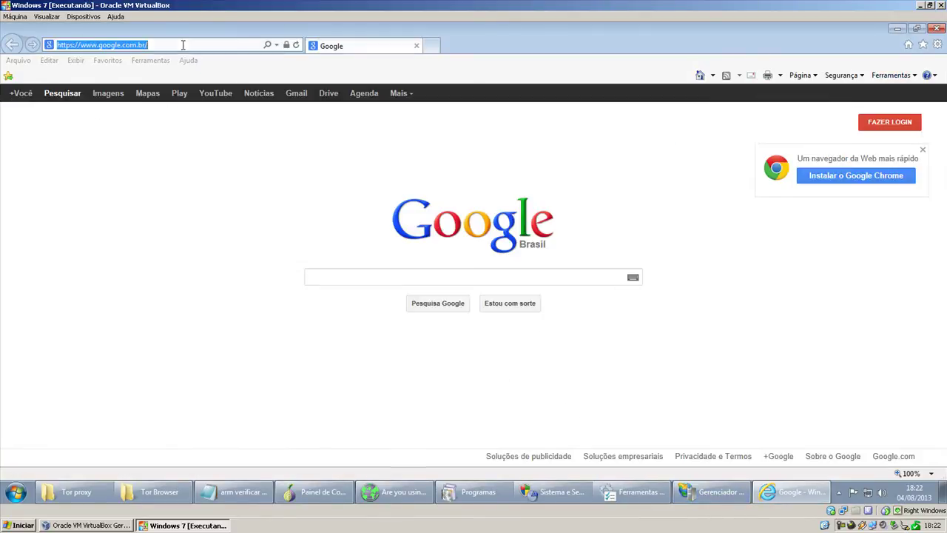
key(BackSpace)
text(localhost)
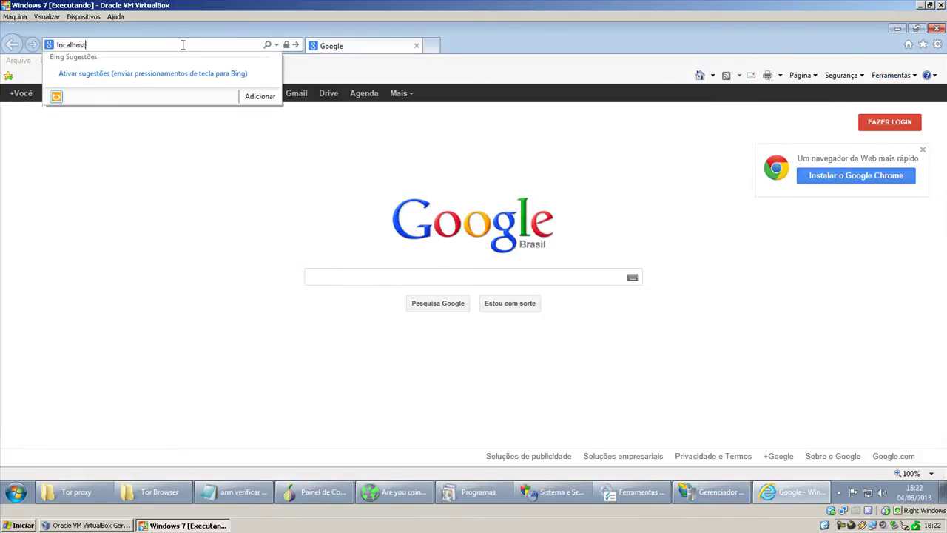
key(Return)
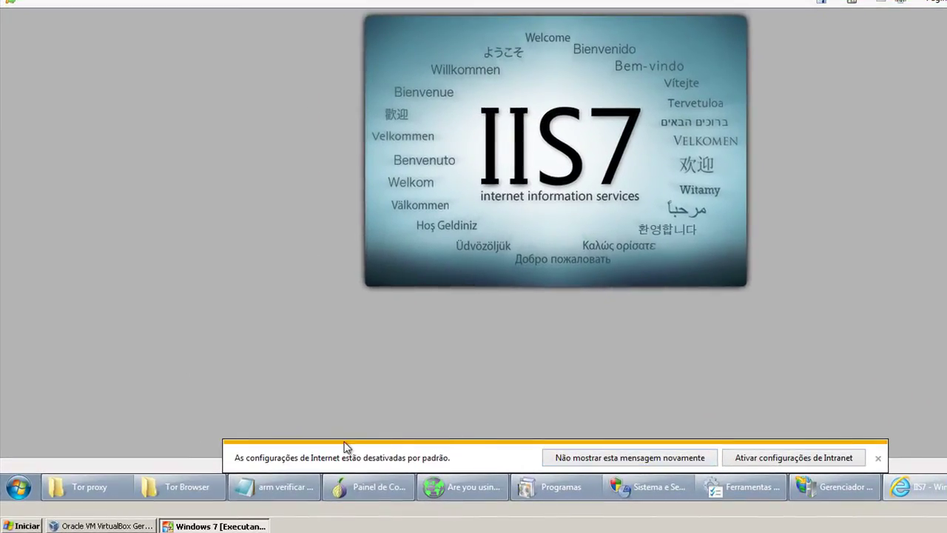
click(797, 459)
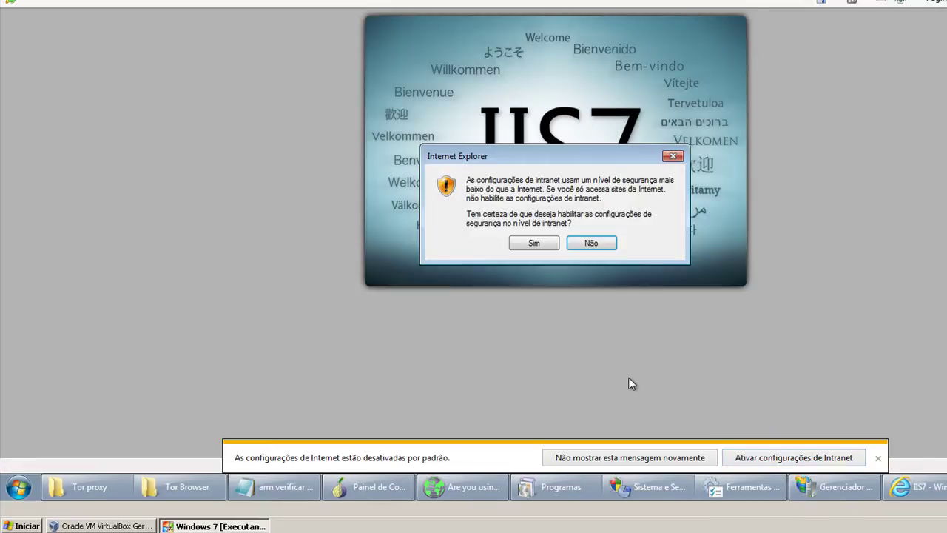
click(544, 241)
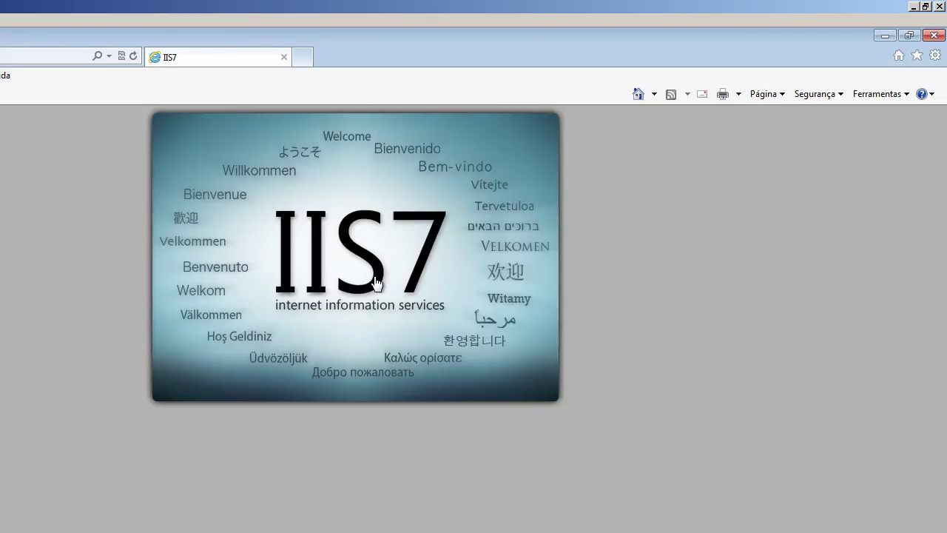
Step: Close Internet Explorer, the IIS manager and the open Control Panel windows to return to the desktop
click(935, 36)
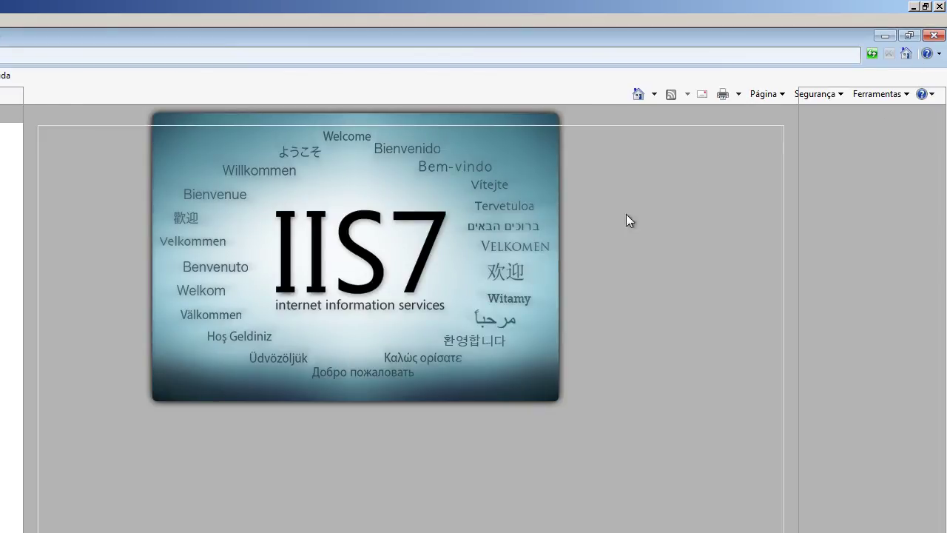
click(935, 35)
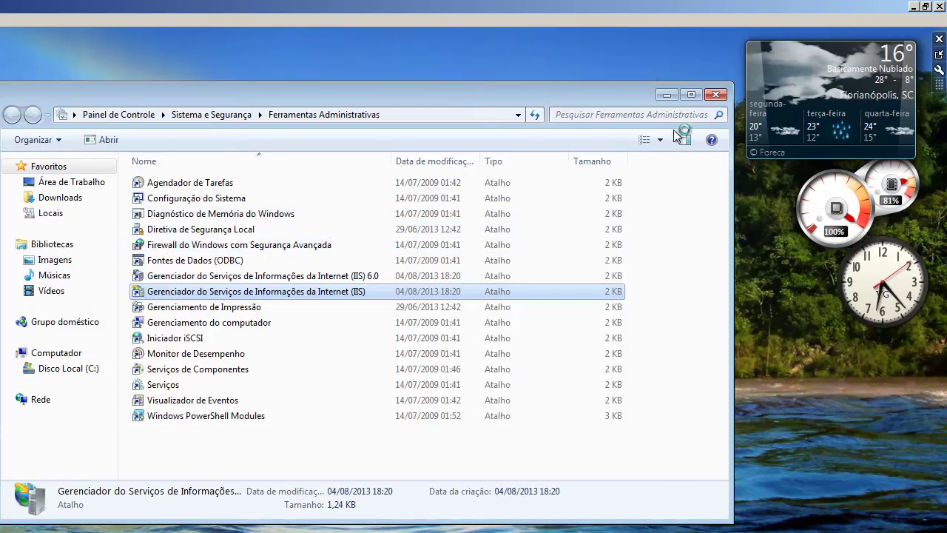
key(BackSpace)
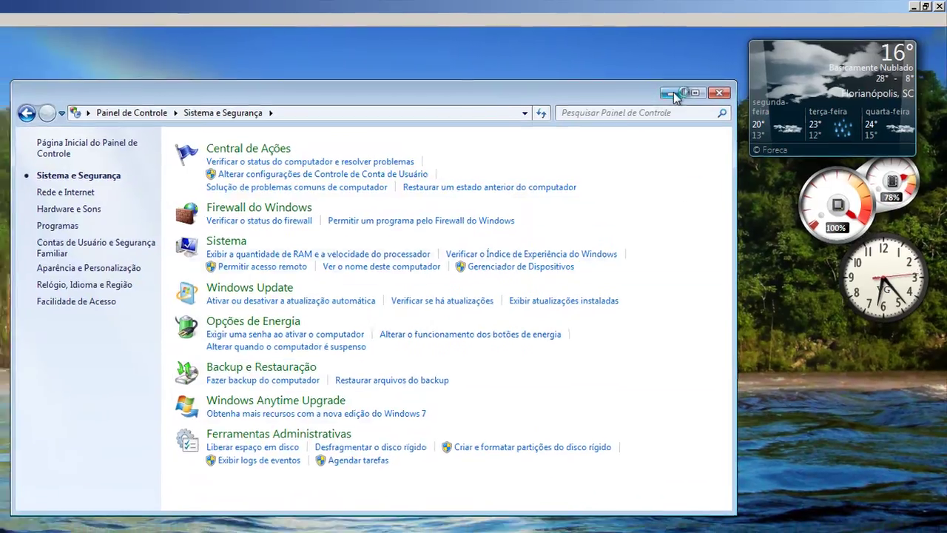
click(672, 94)
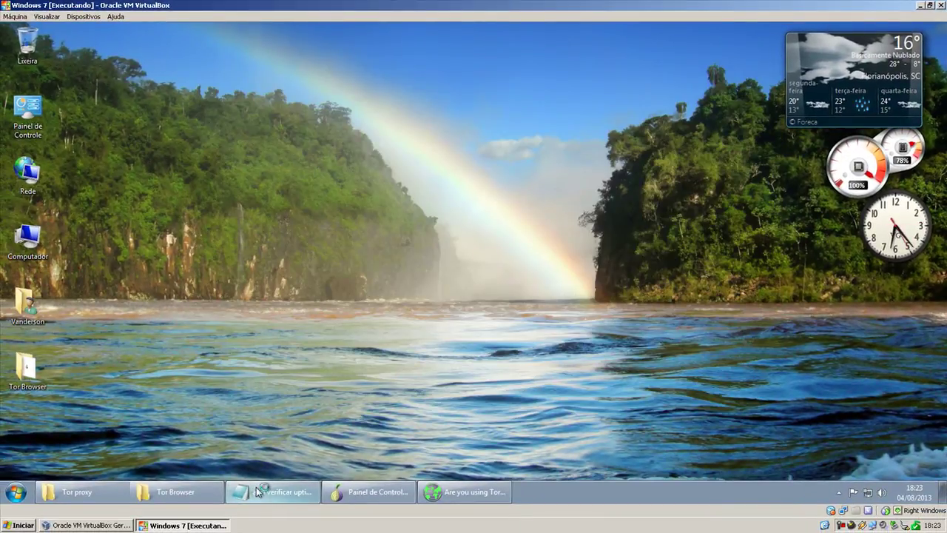
Step: Open the torrc file from Tor Browser's Data\Tor folder with Notepad (Bloco de notas)
click(182, 493)
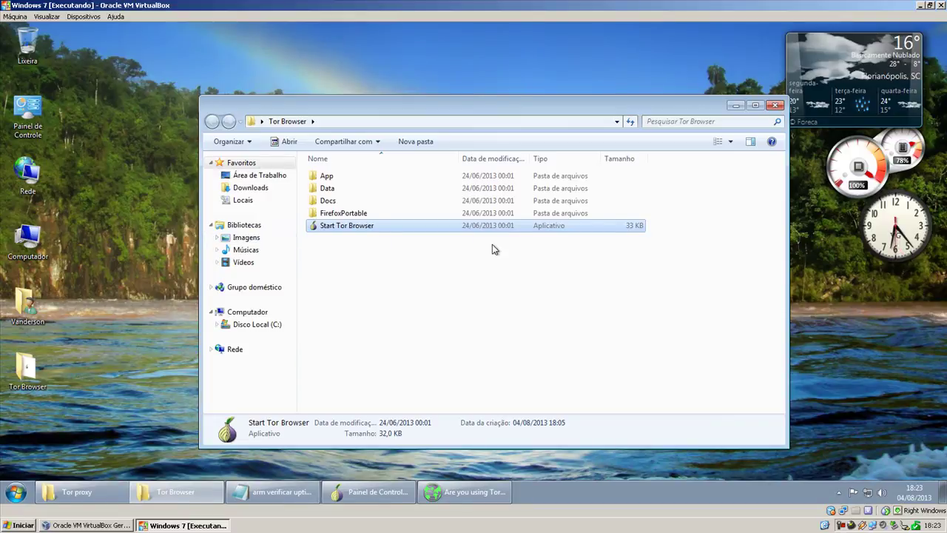
double_click(346, 190)
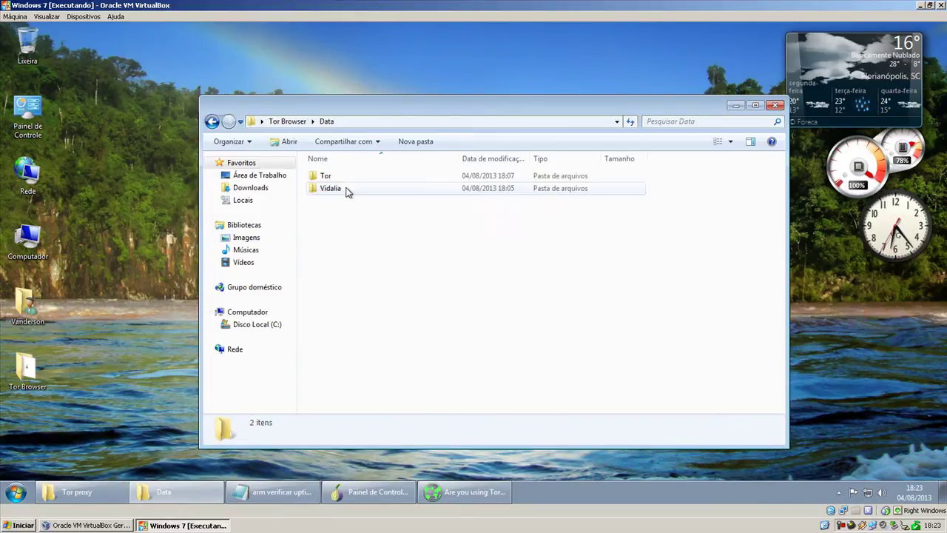
double_click(326, 176)
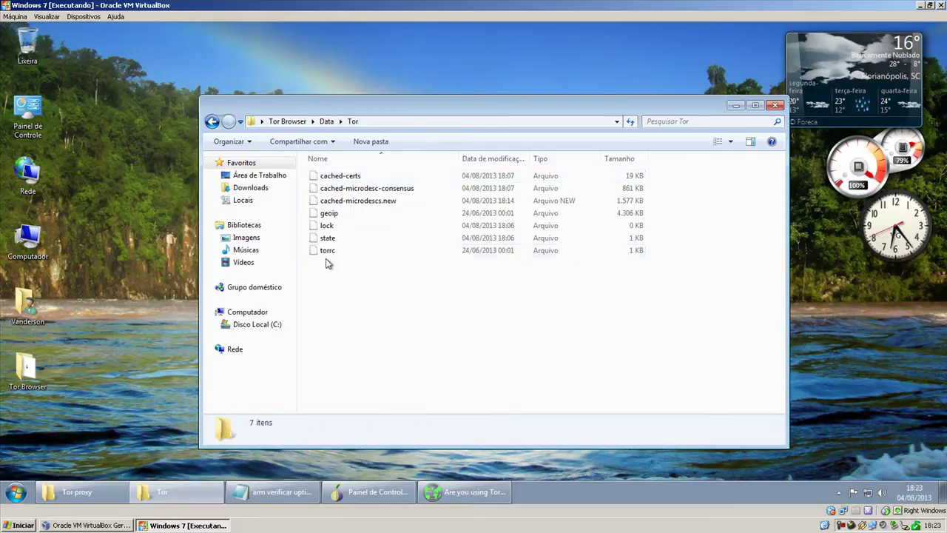
click(334, 253)
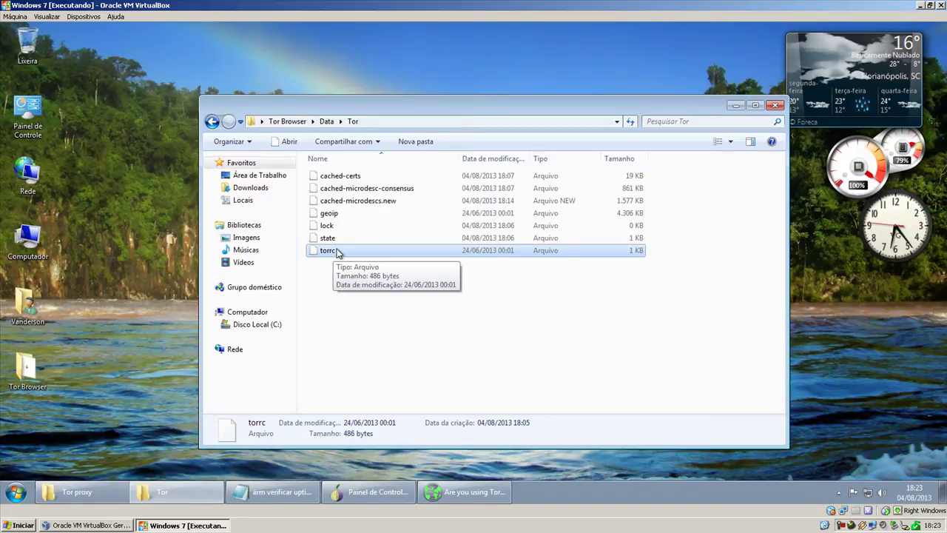
double_click(336, 252)
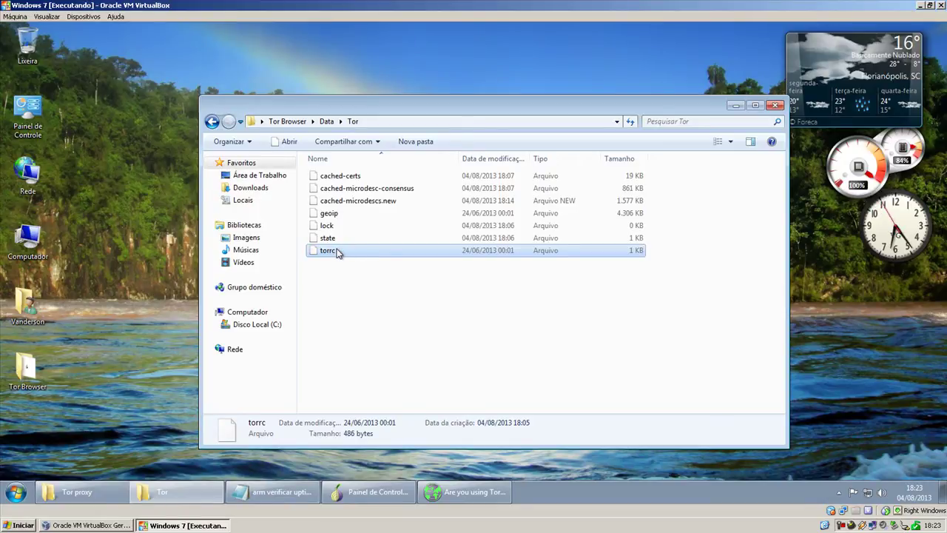
double_click(335, 251)
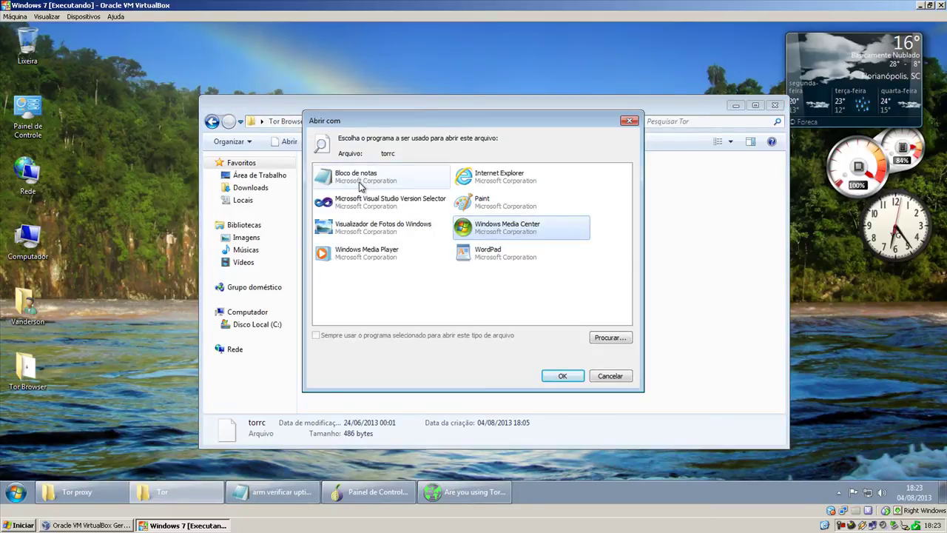
click(360, 185)
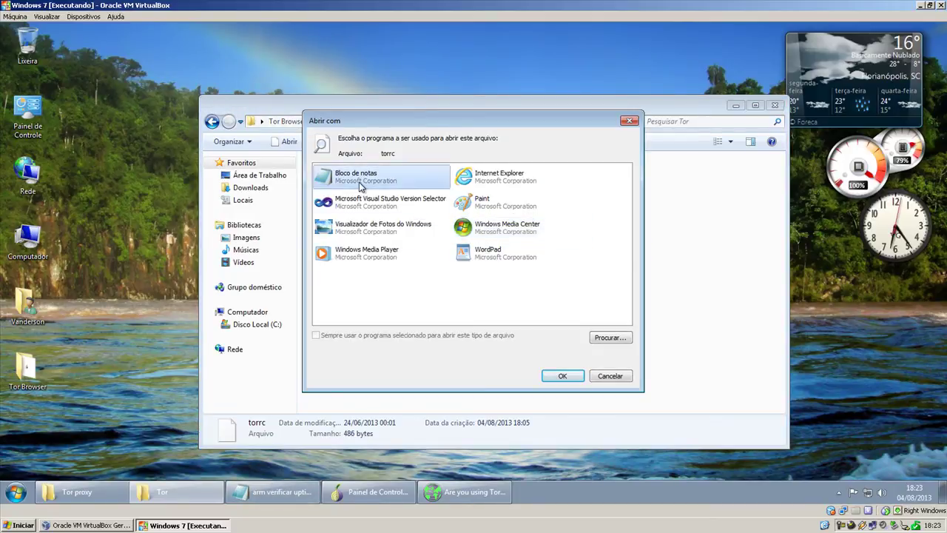
click(563, 377)
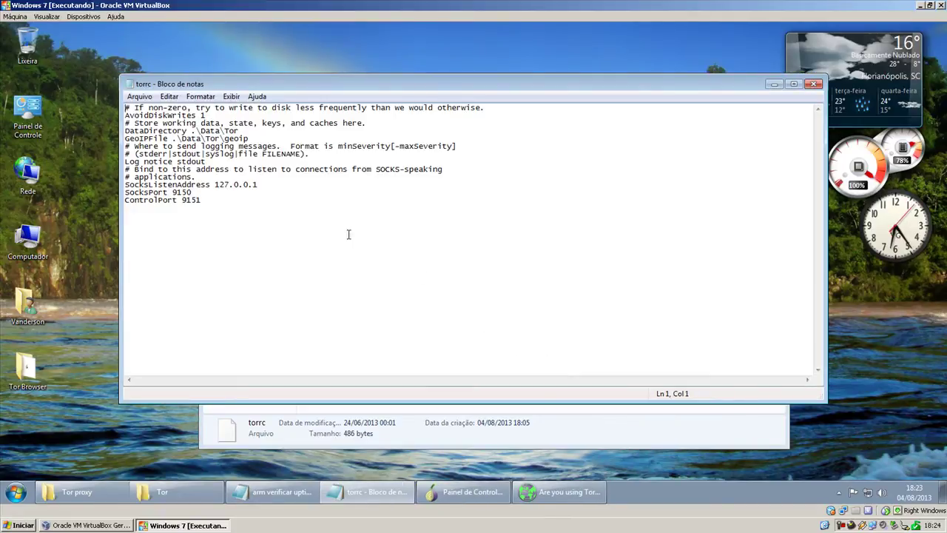
Step: Close the Tor test page's browser window and copy the first HiddenServiceDir and HiddenServicePort 80 lines from the "arm verificar uptime tor" notes
click(491, 490)
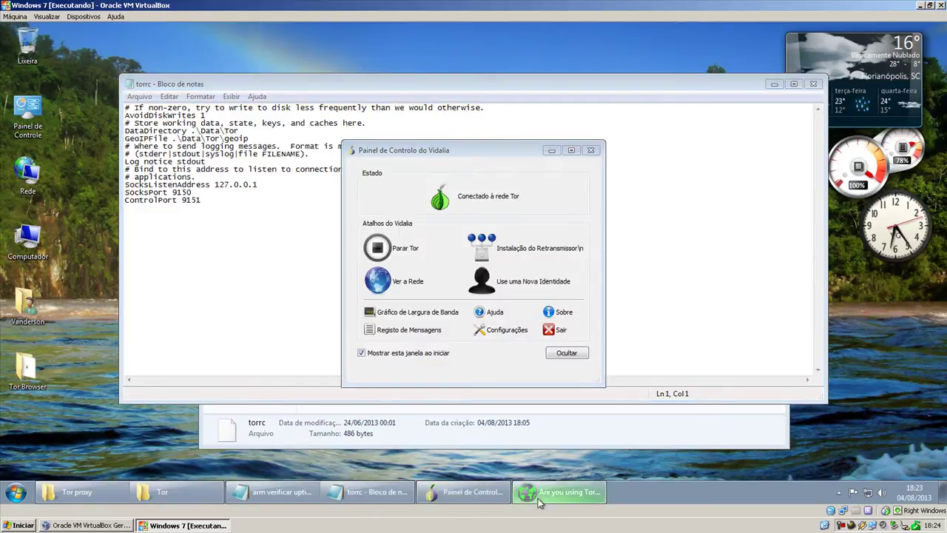
click(539, 494)
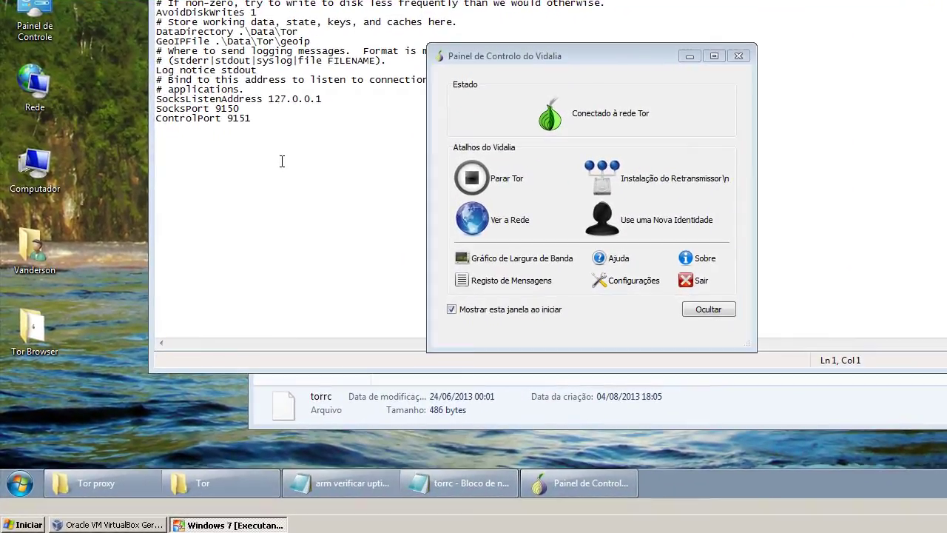
click(282, 161)
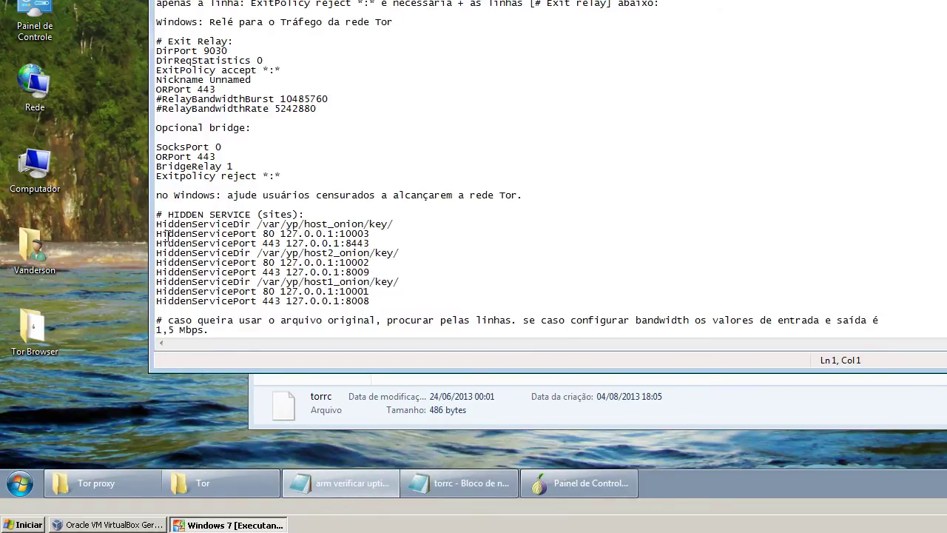
drag(156, 224, 368, 252)
key(ctrl+c)
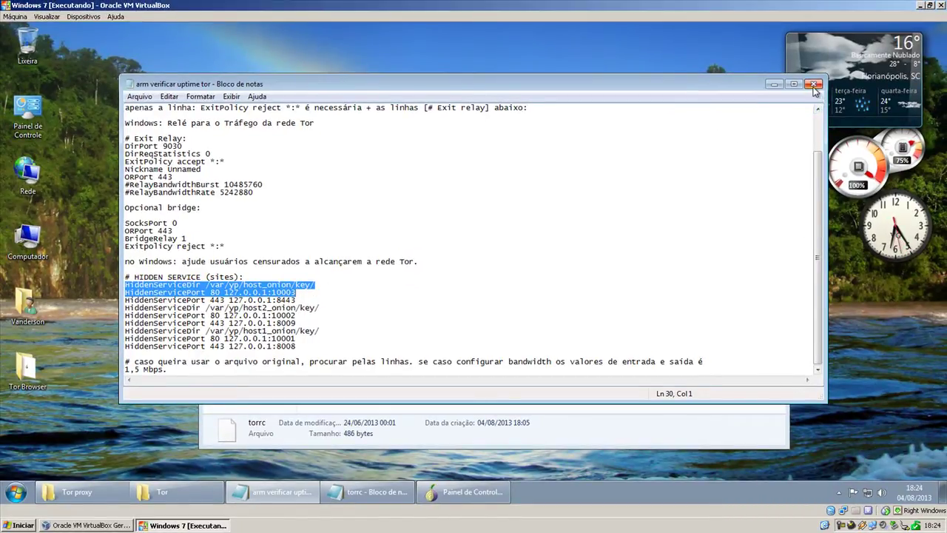
Step: Close the notes file and paste the two copied hidden service lines at the end of torrc
key(alt+Tab)
key(alt+F4)
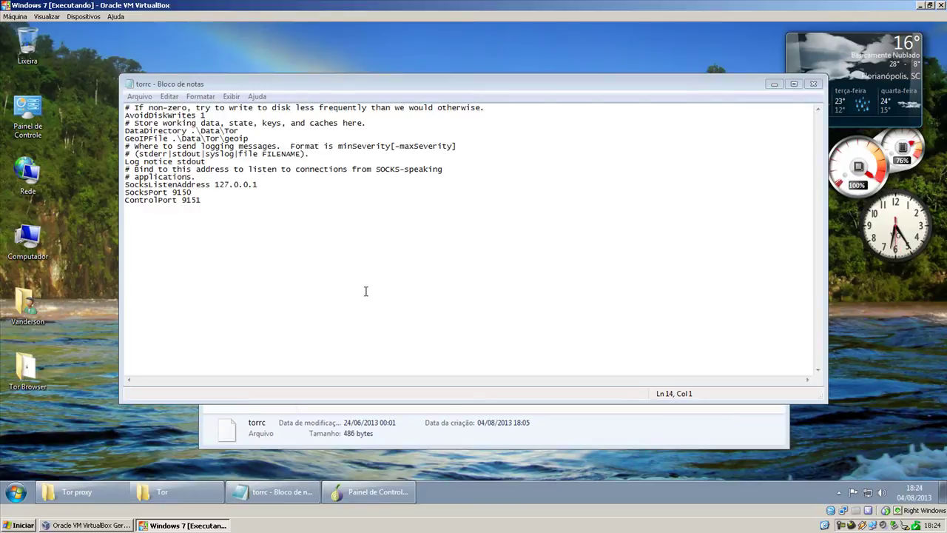
click(365, 290)
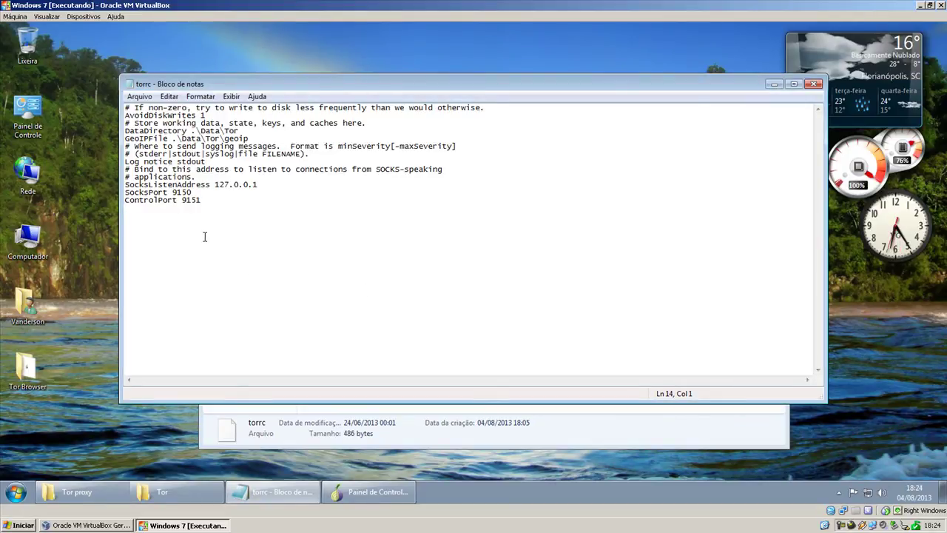
key(ctrl+v)
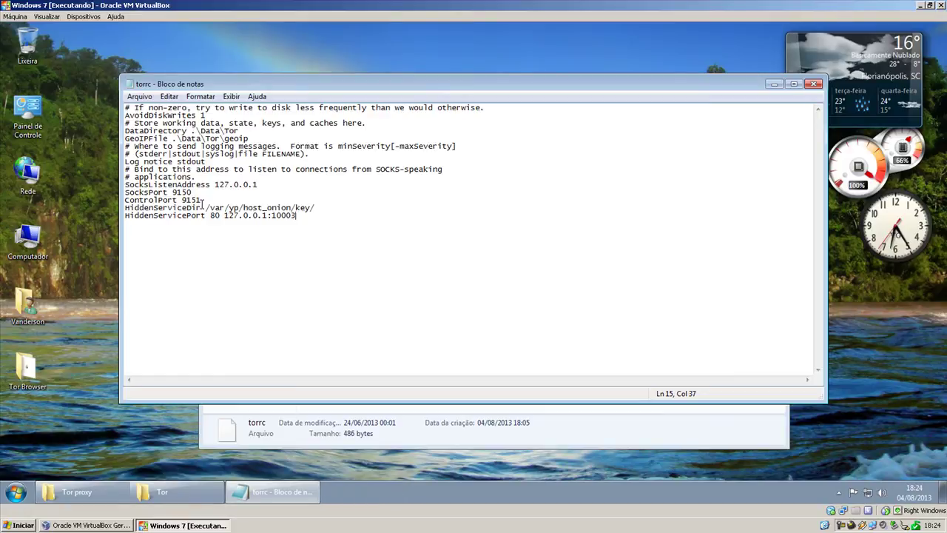
Step: Change the HiddenServiceDir path in torrc to .\Data\Tor\keyhosts, checking it against the open Tor folder
drag(192, 130, 256, 130)
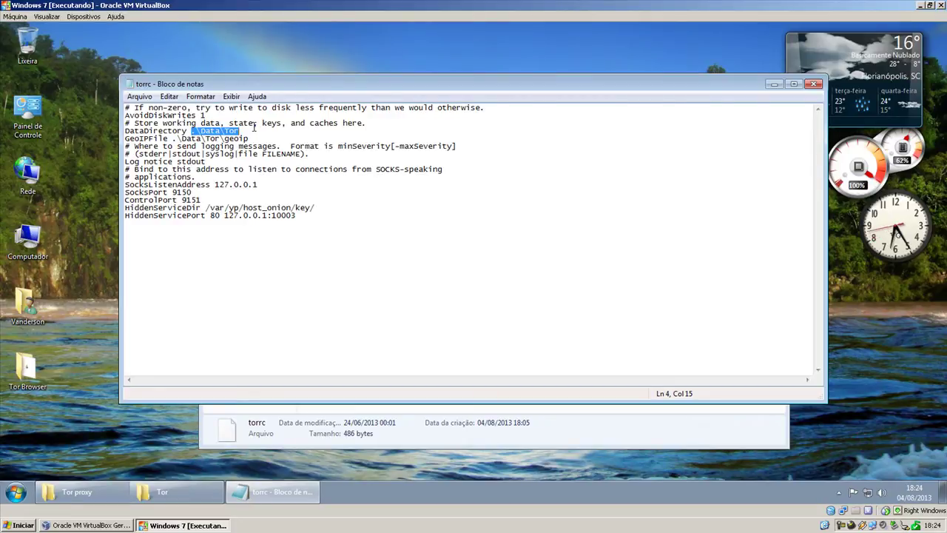
drag(207, 208, 341, 211)
text(.\Data\Tor)
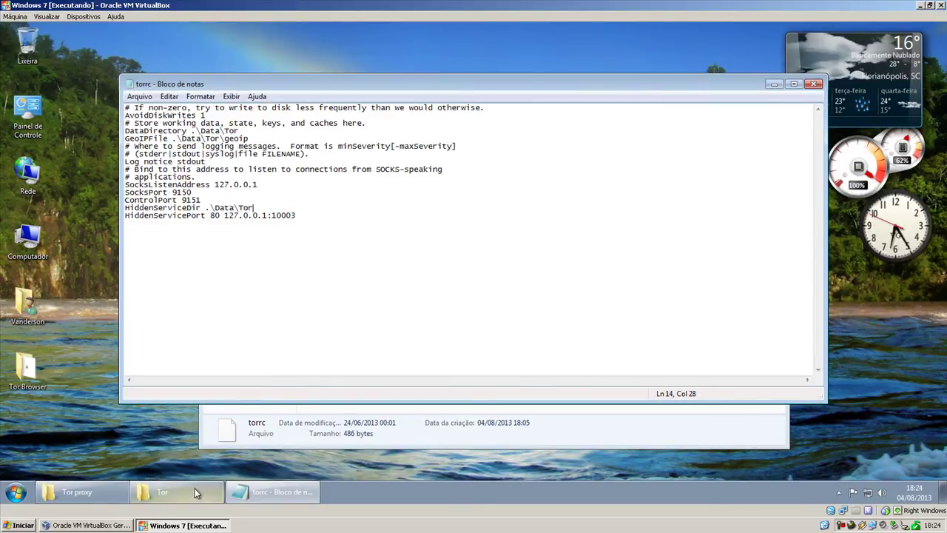
click(159, 491)
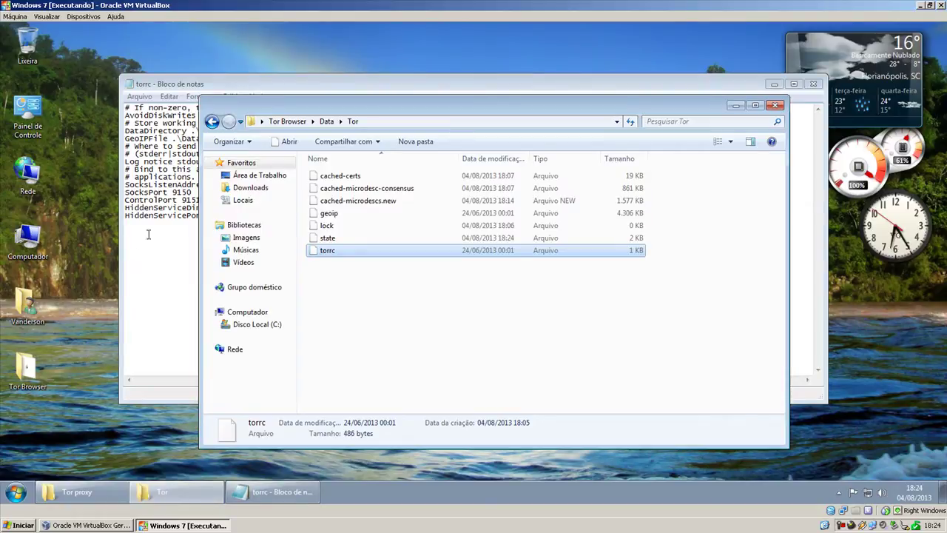
click(201, 84)
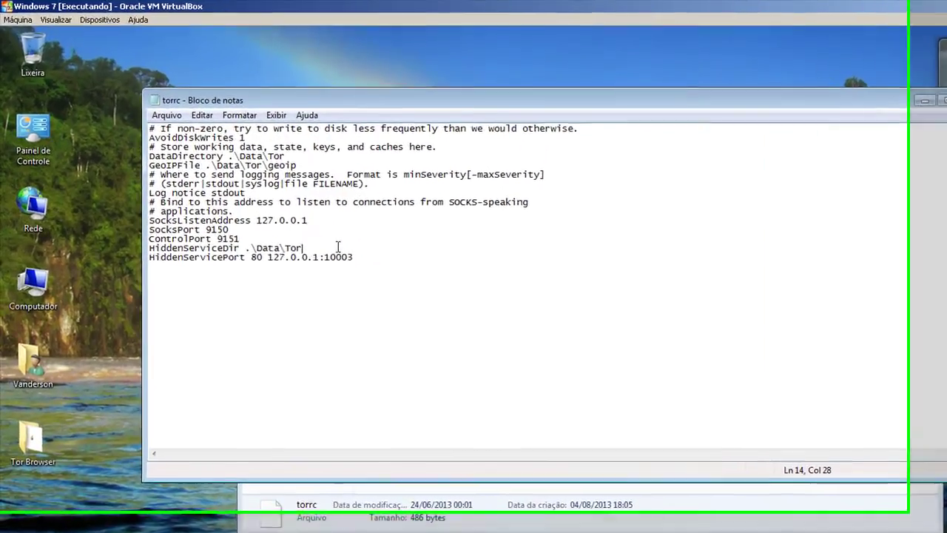
text(\)
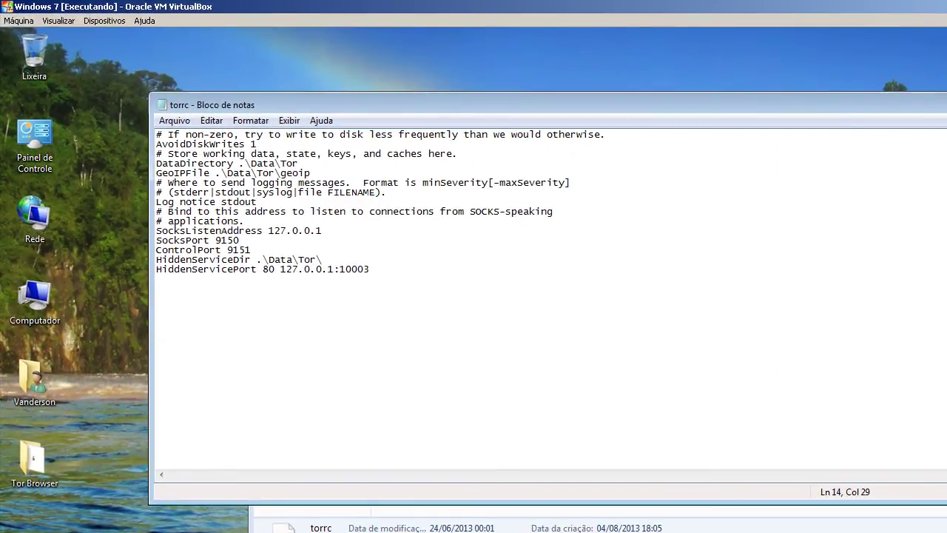
text(keyhosts)
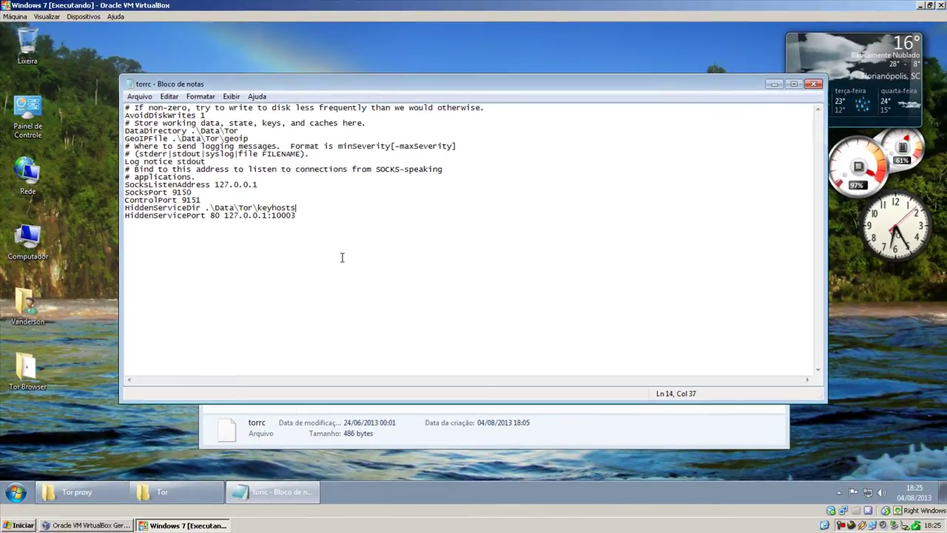
click(274, 491)
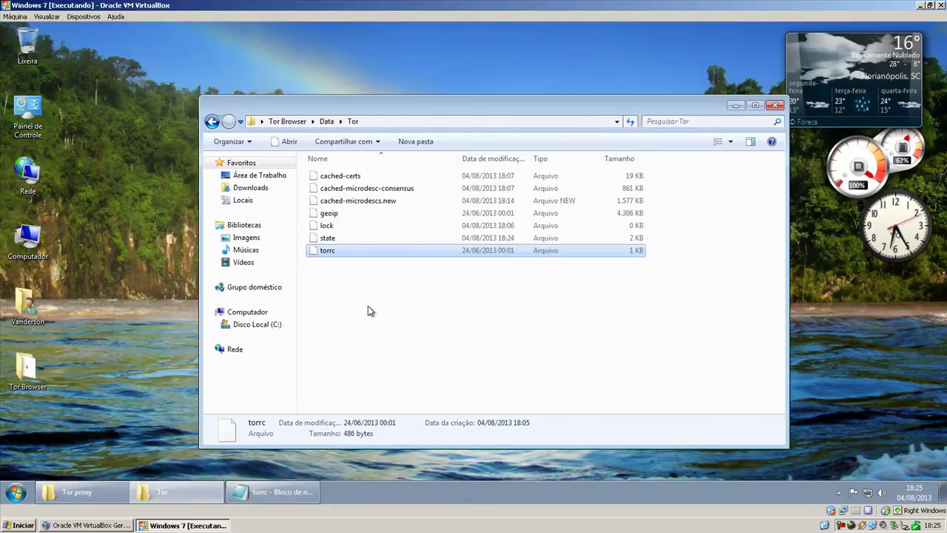
click(259, 501)
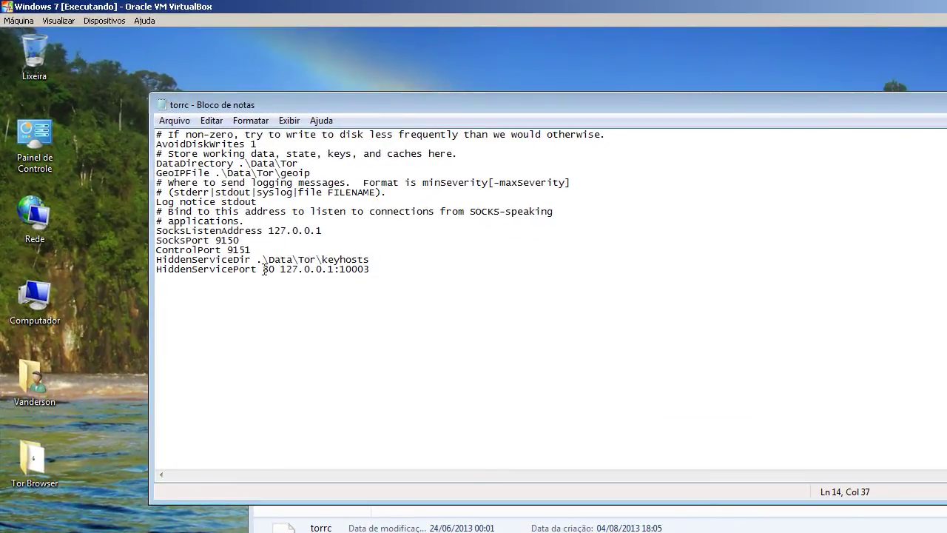
Step: Set the port of the HiddenServicePort line's target address to 80, so that it reads 127.0.0.1:80
drag(256, 271, 280, 273)
key(Left)
double_click(265, 270)
drag(280, 270, 377, 271)
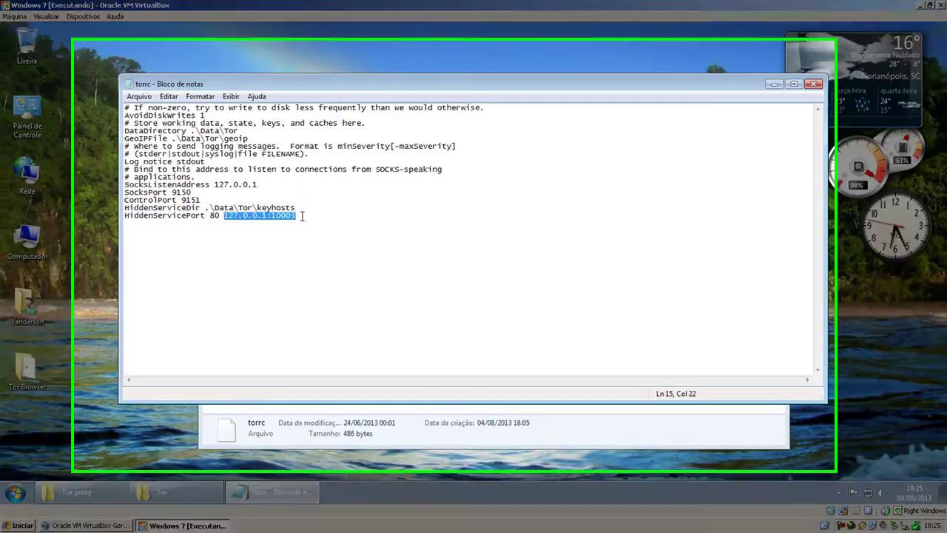
click(301, 215)
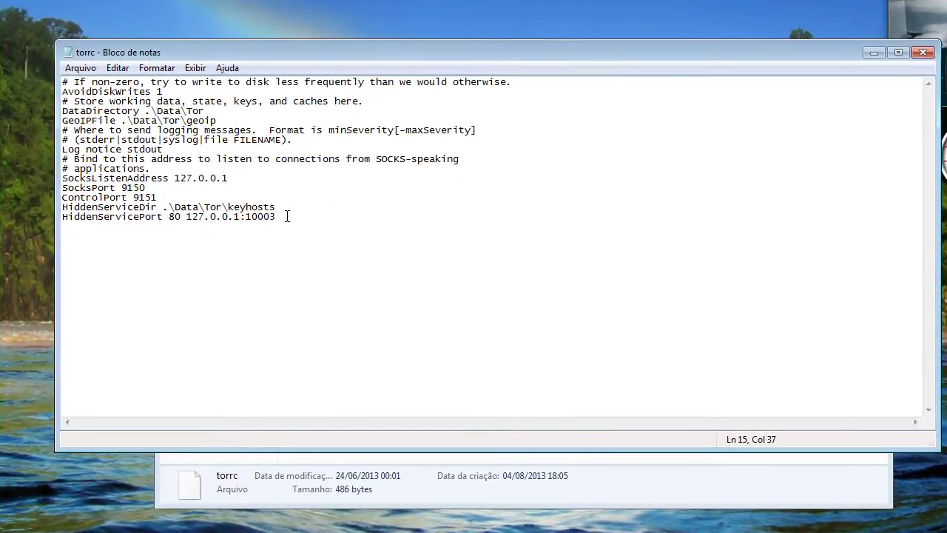
drag(302, 215, 272, 215)
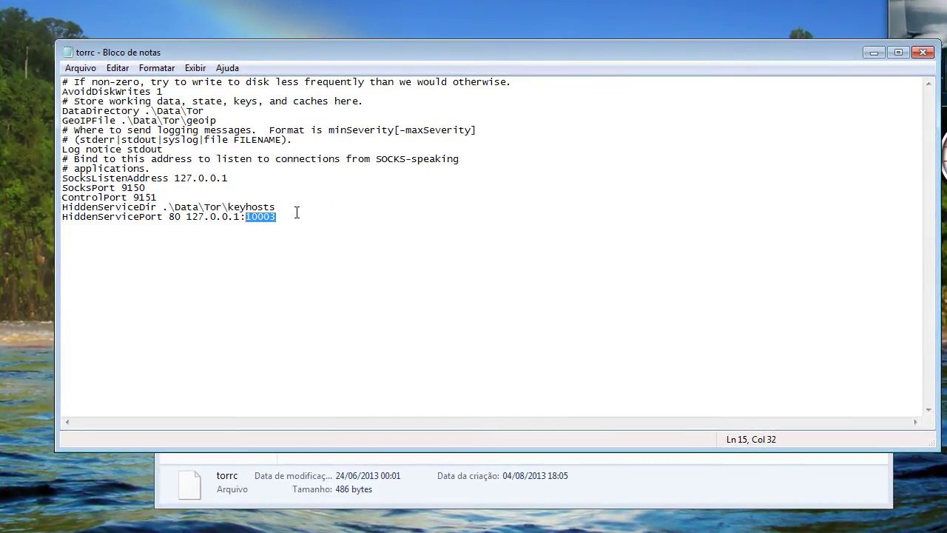
text(80)
Step: Close torrc with its changes saved, return to the Tor Browser folder and launch Start Tor Browser
click(923, 52)
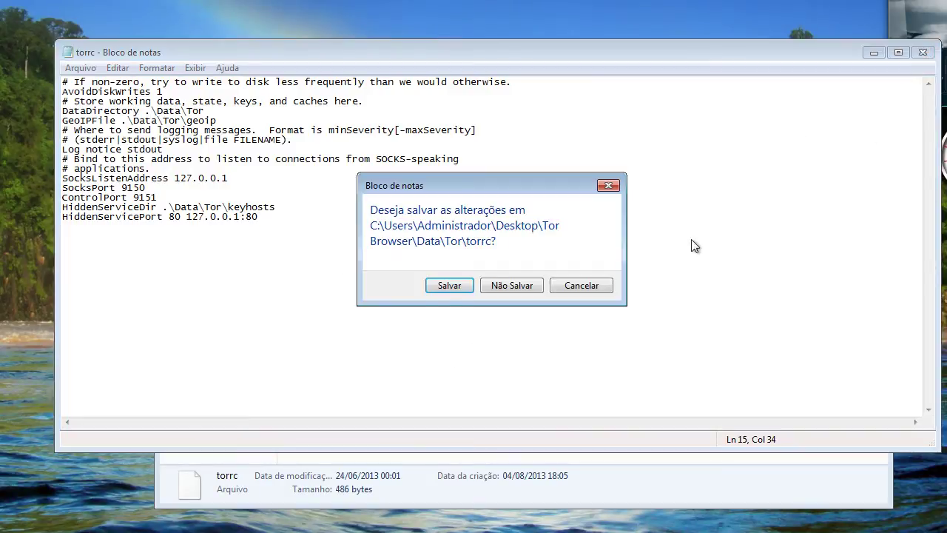
click(442, 287)
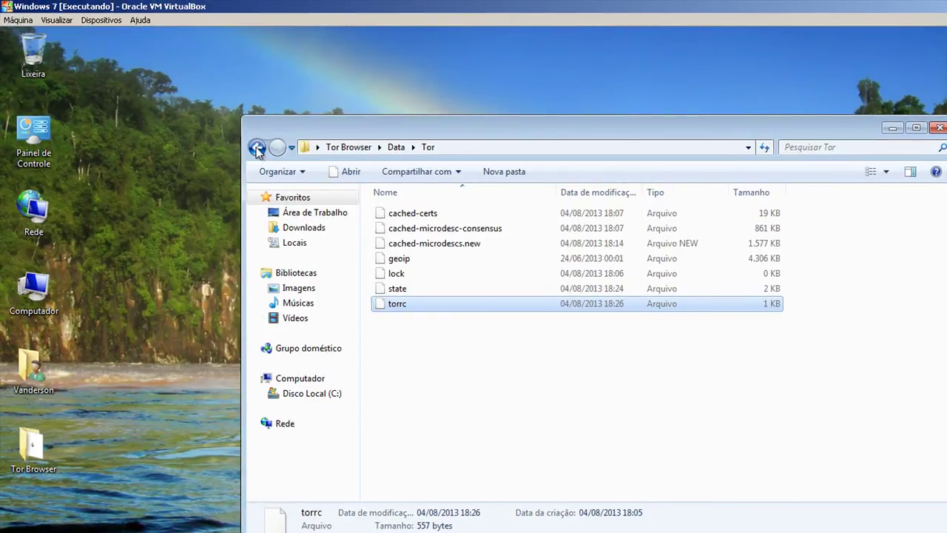
click(257, 147)
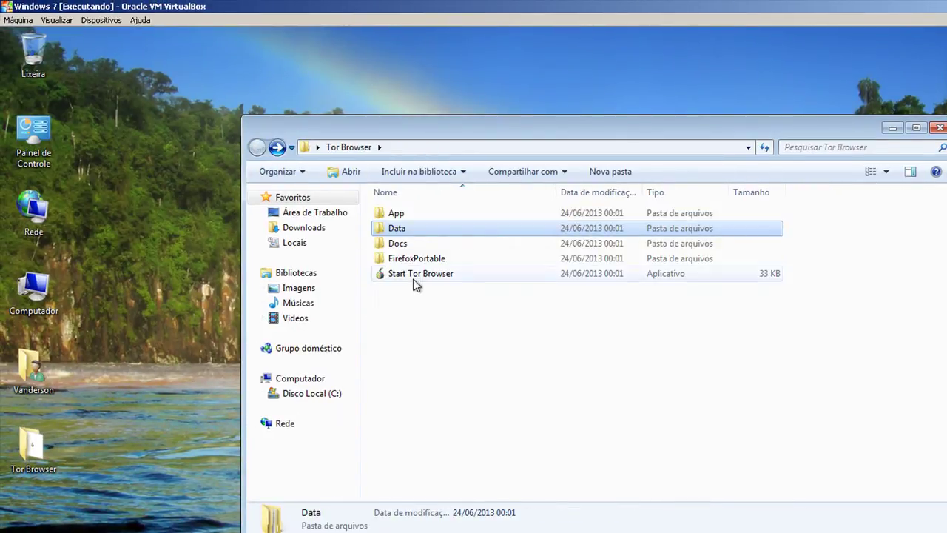
double_click(415, 277)
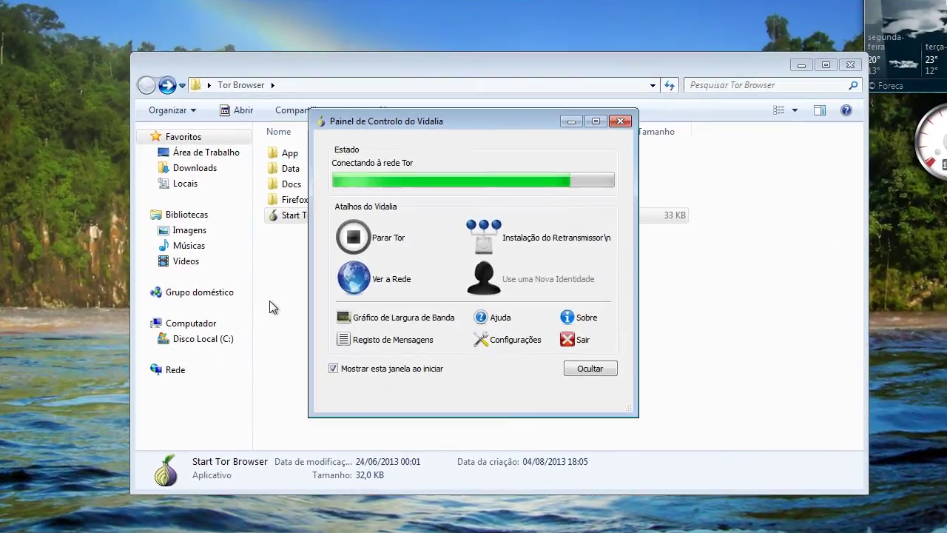
Step: Open the keyhosts folder inside Data\Tor, check the Vidalia connection window and return to the folder
double_click(290, 170)
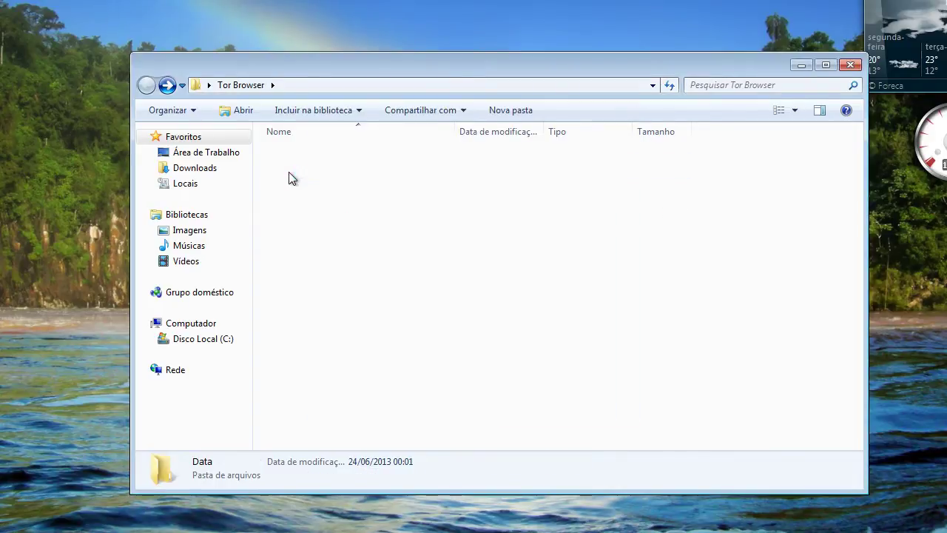
double_click(293, 156)
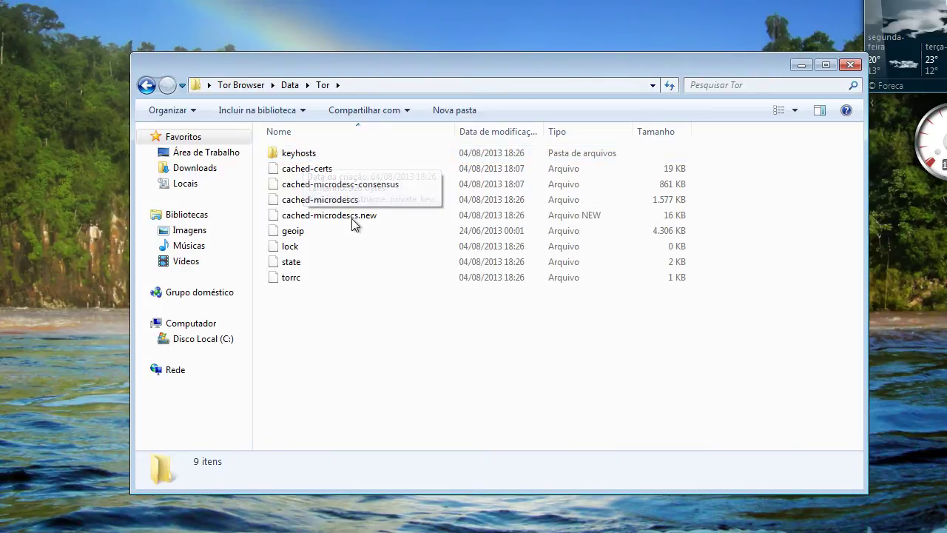
double_click(324, 157)
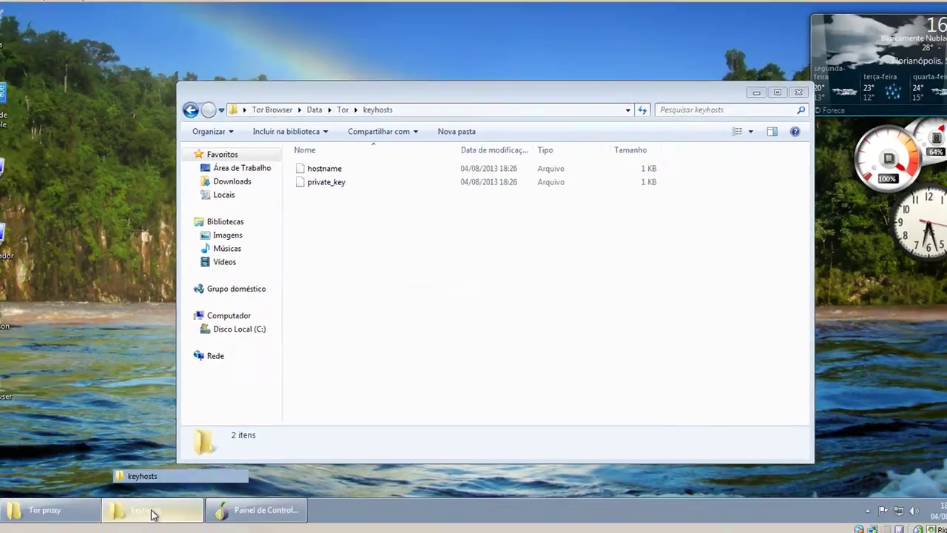
click(175, 495)
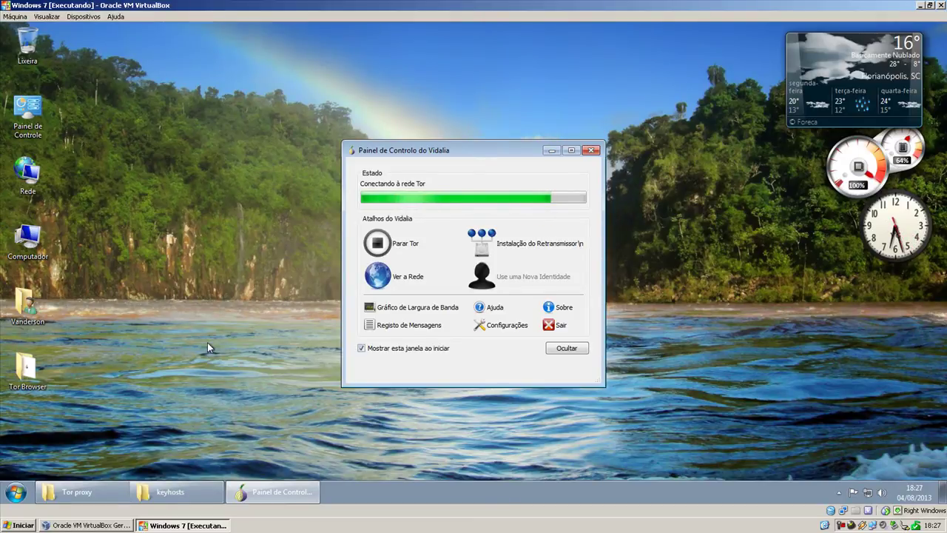
click(170, 491)
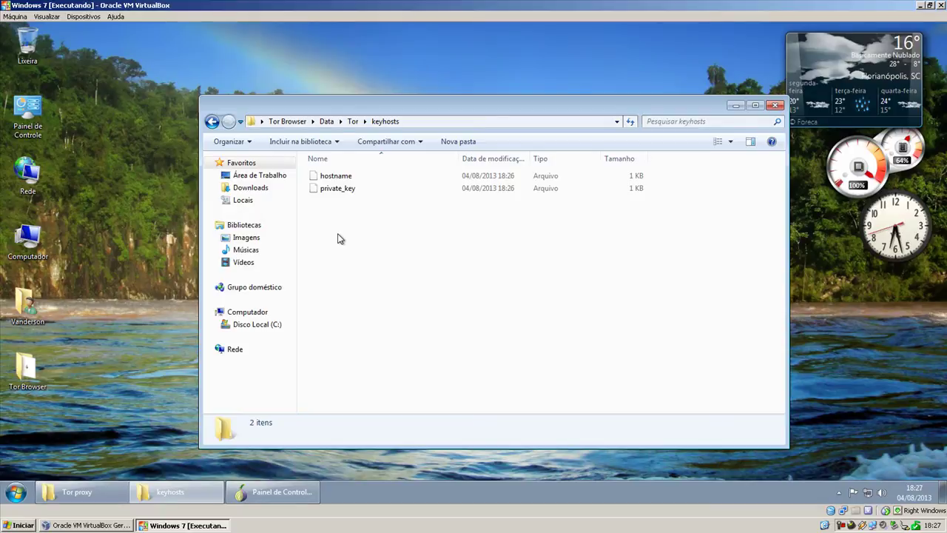
Step: Check the Vidalia control panel, open the private_key file from keyhosts in Notepad, examine its contents and close it
click(164, 490)
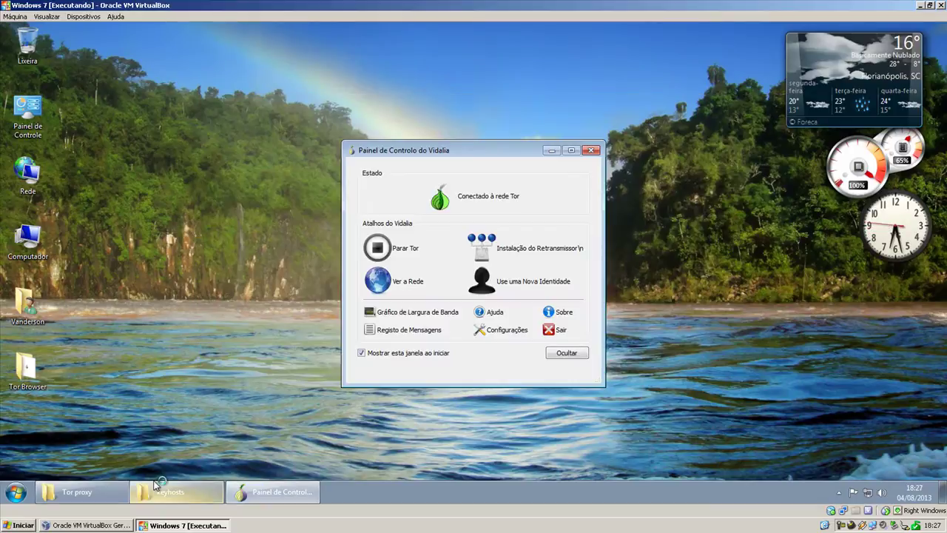
click(553, 152)
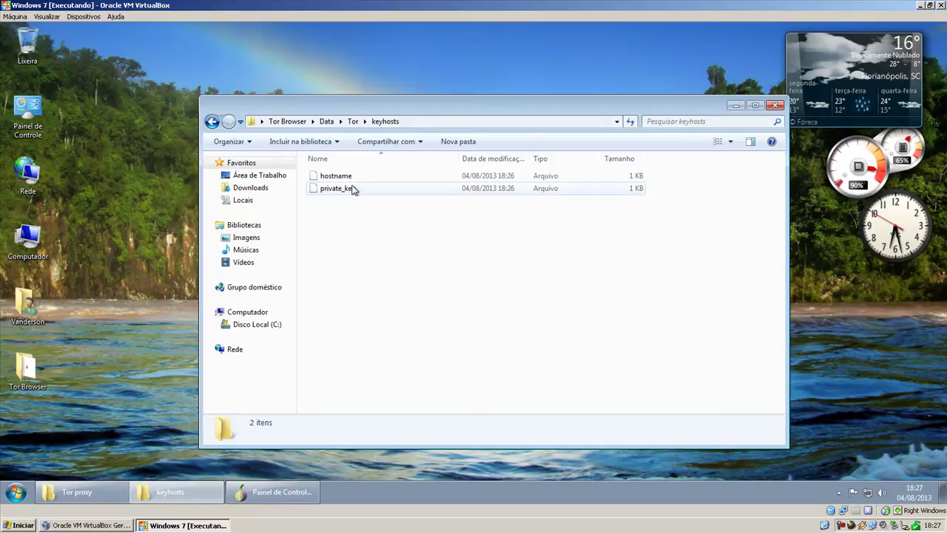
click(353, 191)
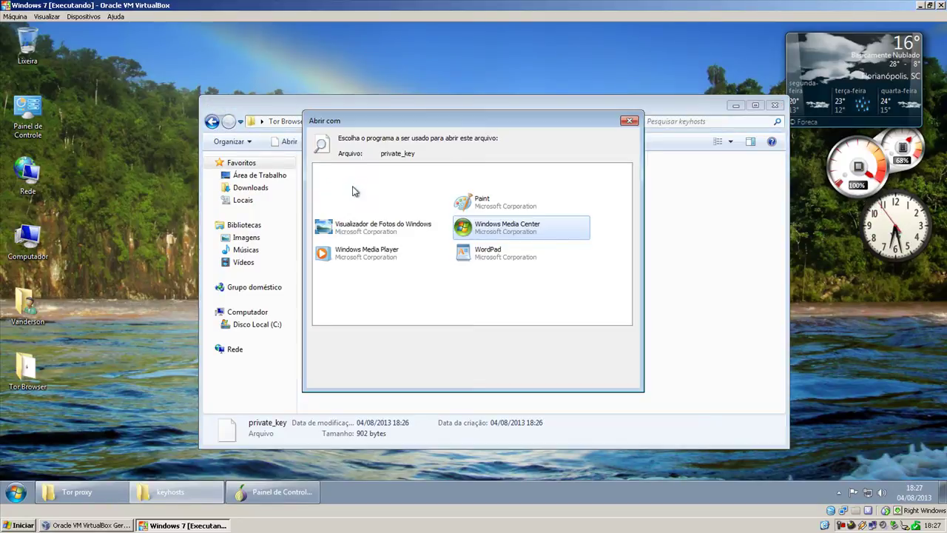
click(544, 379)
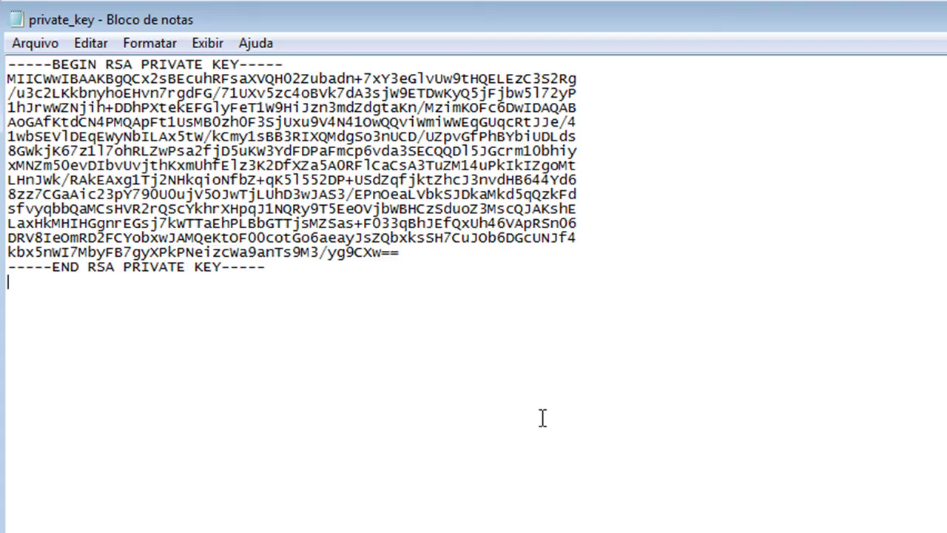
drag(247, 281, 7, 64)
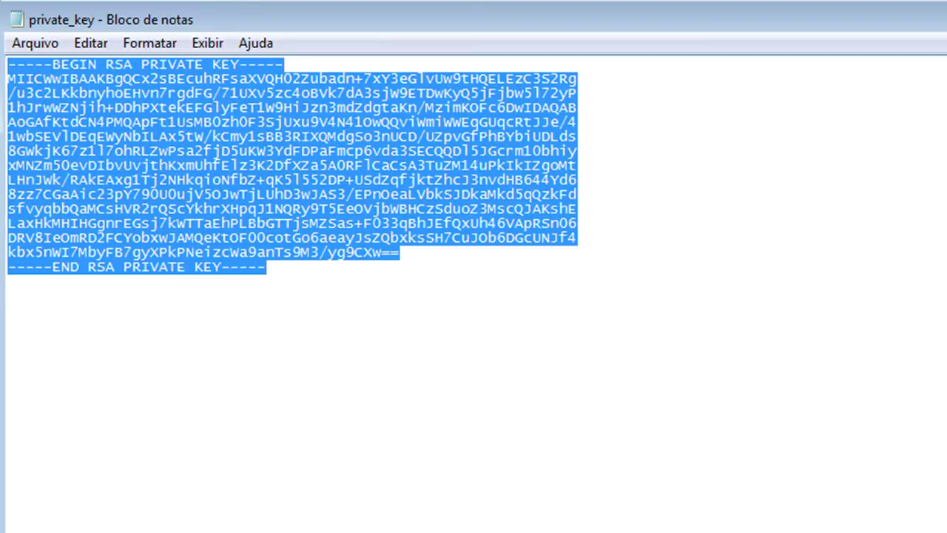
key(alt+F4)
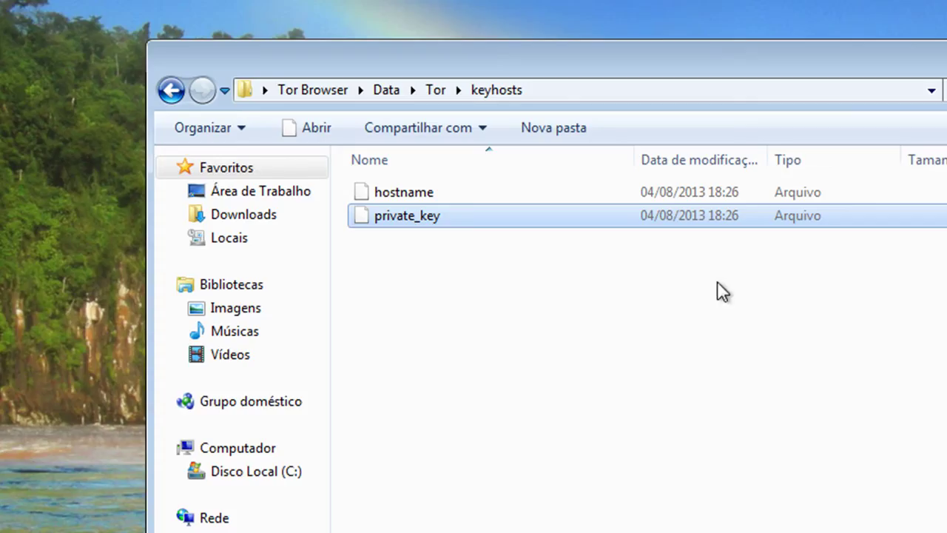
Step: Open the hostname file from the keyhosts folder in Notepad and copy the whole .onion address
click(415, 194)
double_click(423, 198)
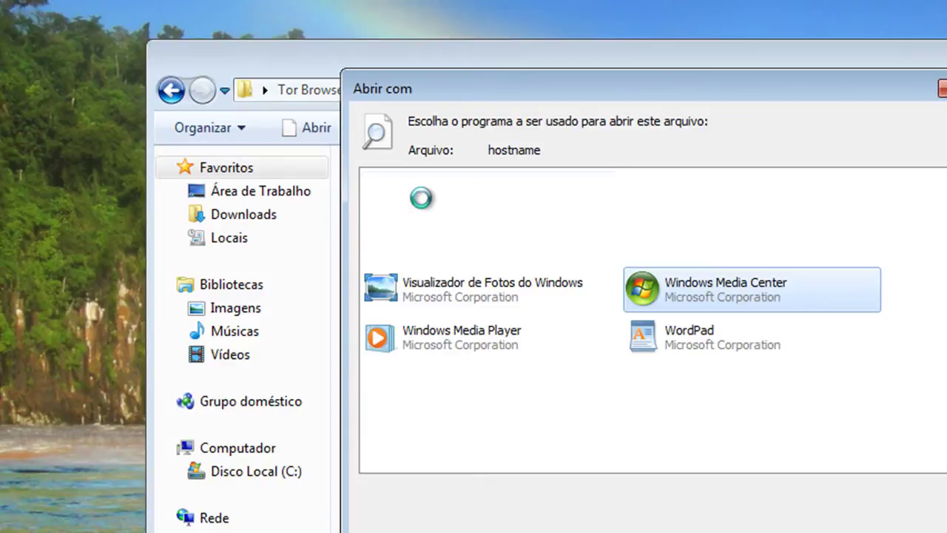
double_click(442, 193)
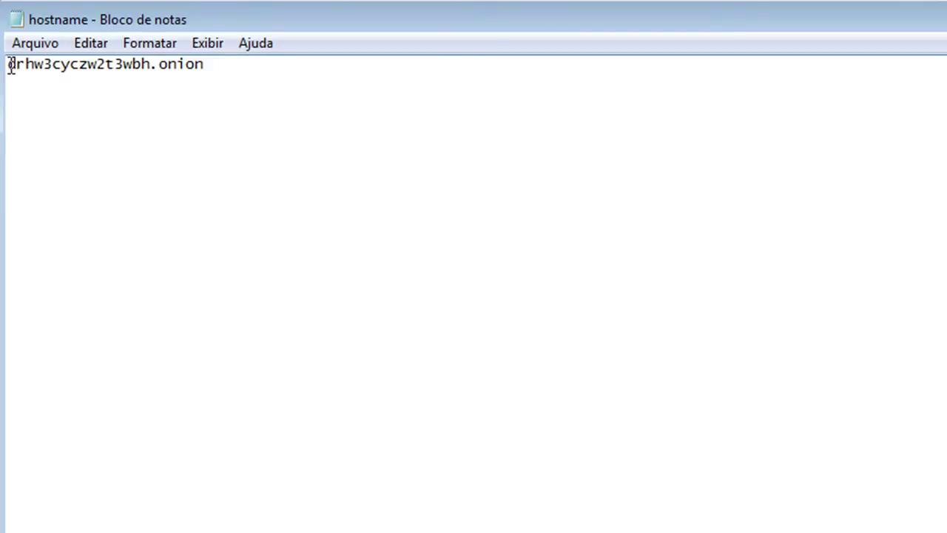
drag(6, 64, 268, 64)
key(ctrl+c)
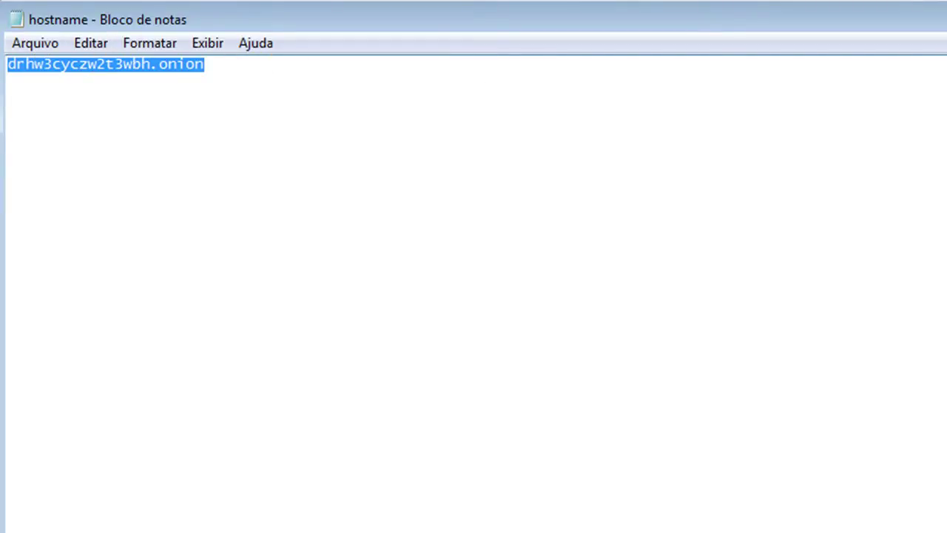
Step: Close the keyhosts folder and load the copied address drhw3cyczw2t3wbh.onion in Tor Browser
key(alt+Tab)
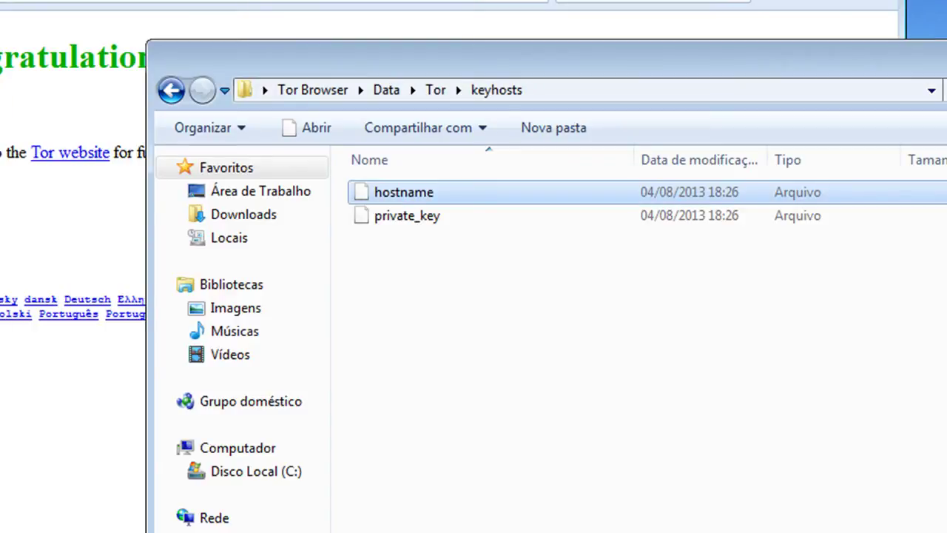
key(alt+F4)
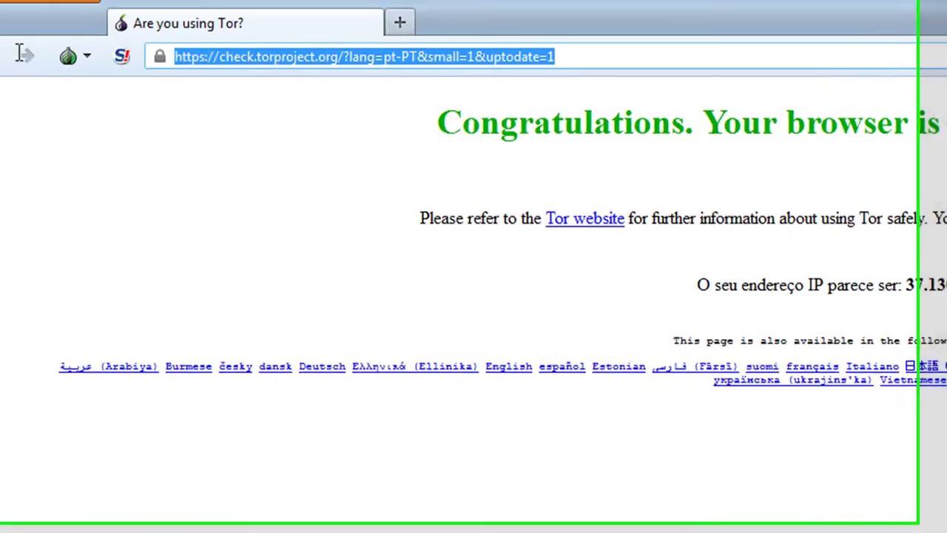
key(ctrl+v)
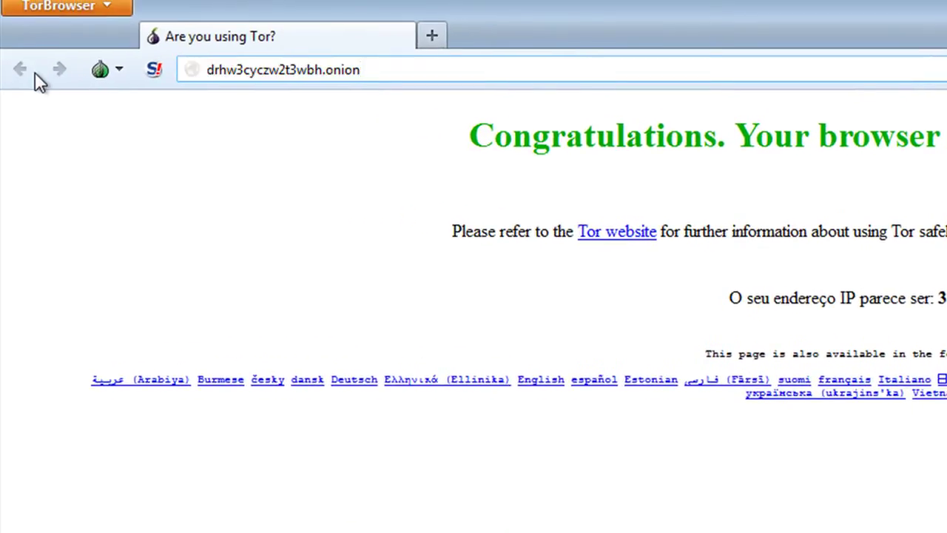
key(Return)
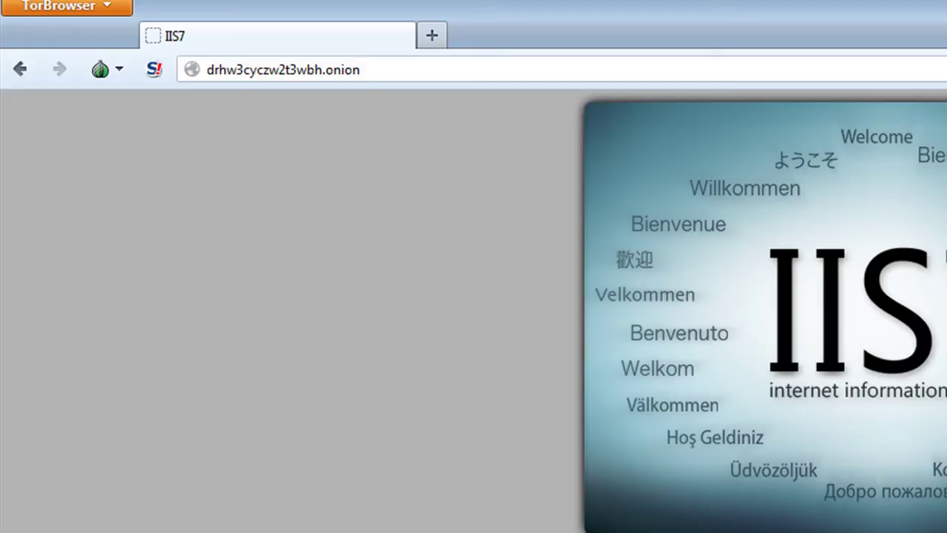
Step: Show the desktop and open the folder C:\inetpub\wwwroot from Computador
key(super+d)
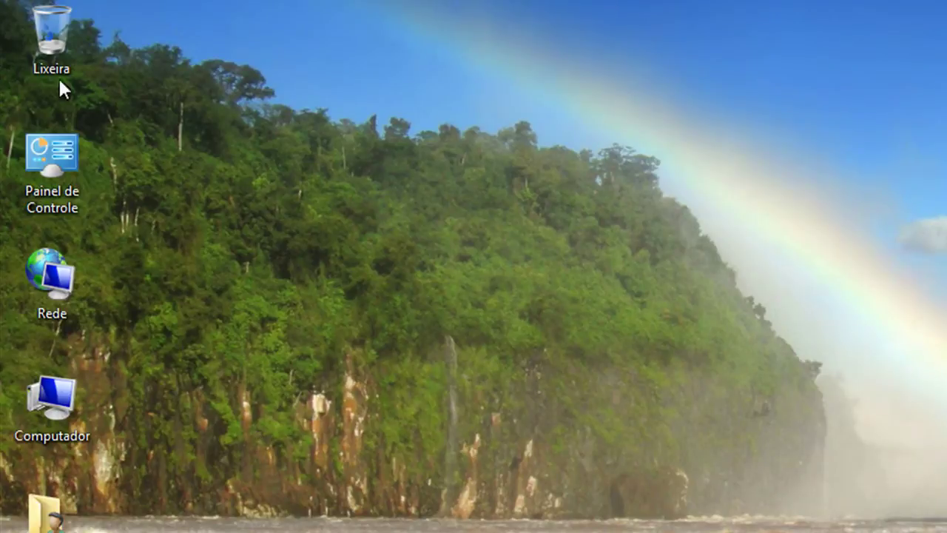
click(57, 393)
double_click(56, 391)
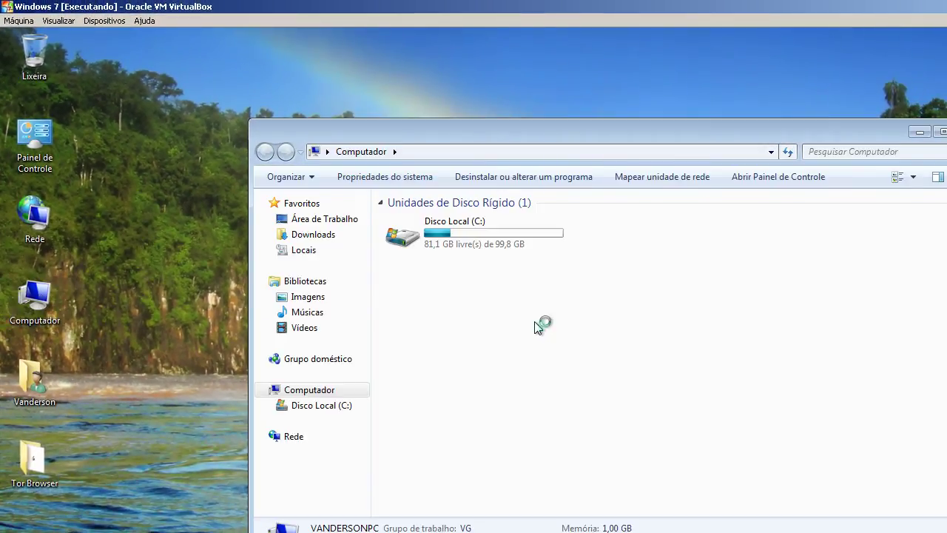
double_click(479, 238)
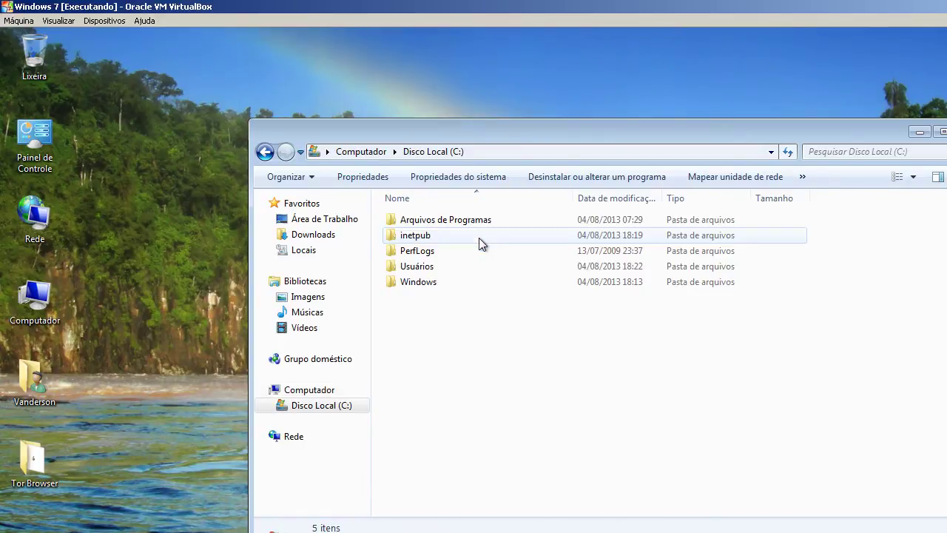
double_click(440, 235)
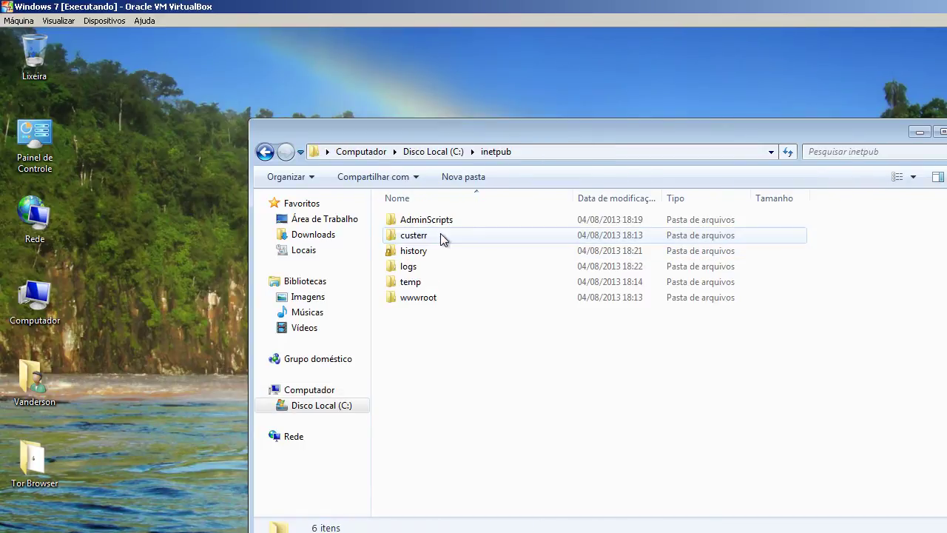
double_click(433, 297)
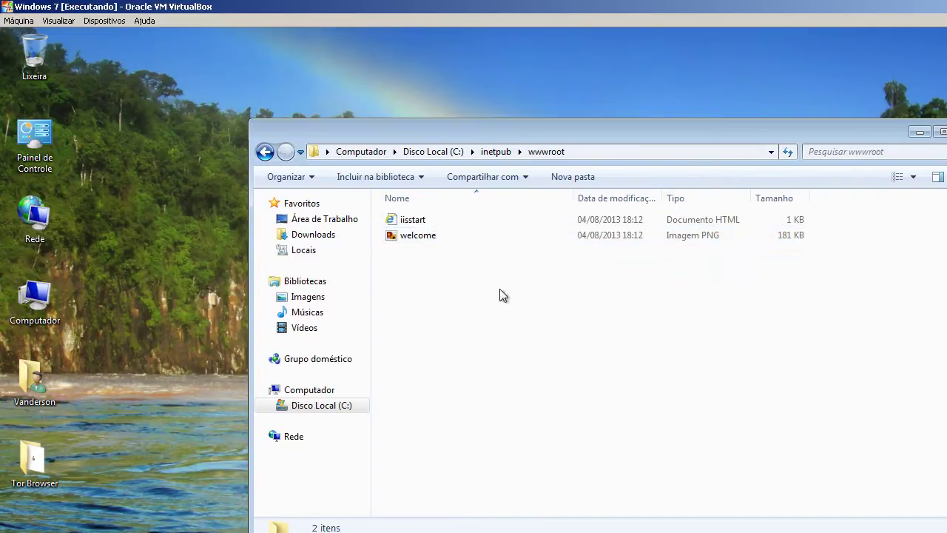
Step: Permanently delete the iisstart and welcome files from wwwroot
drag(533, 318, 420, 188)
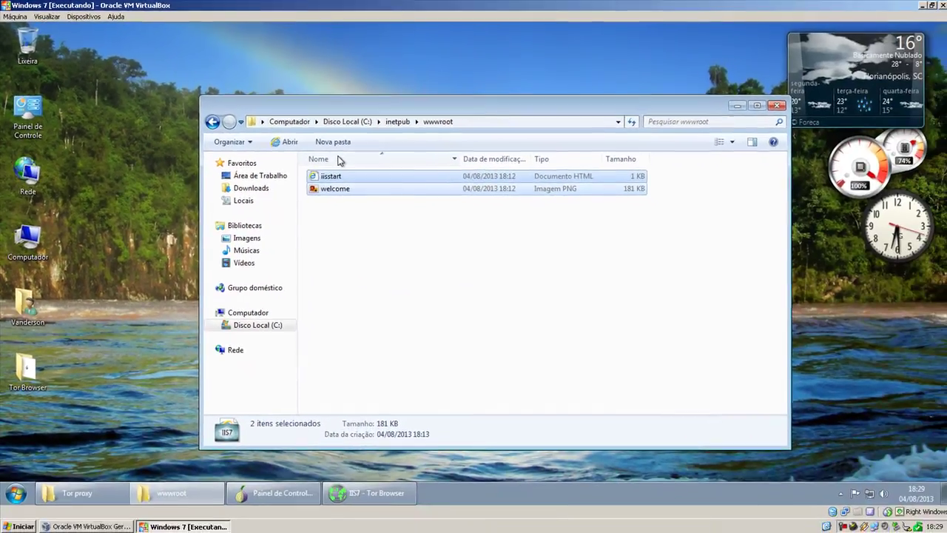
key(shift+Delete)
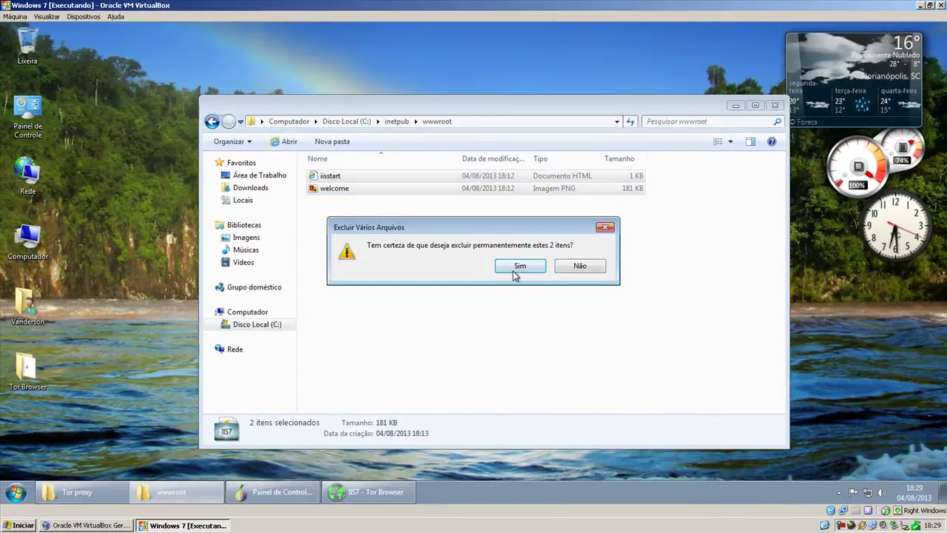
click(515, 270)
click(355, 498)
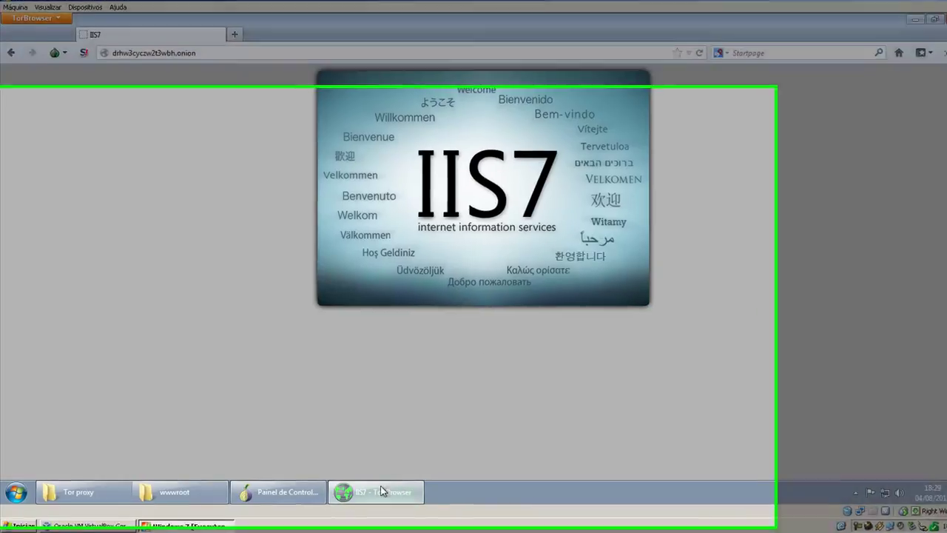
click(381, 485)
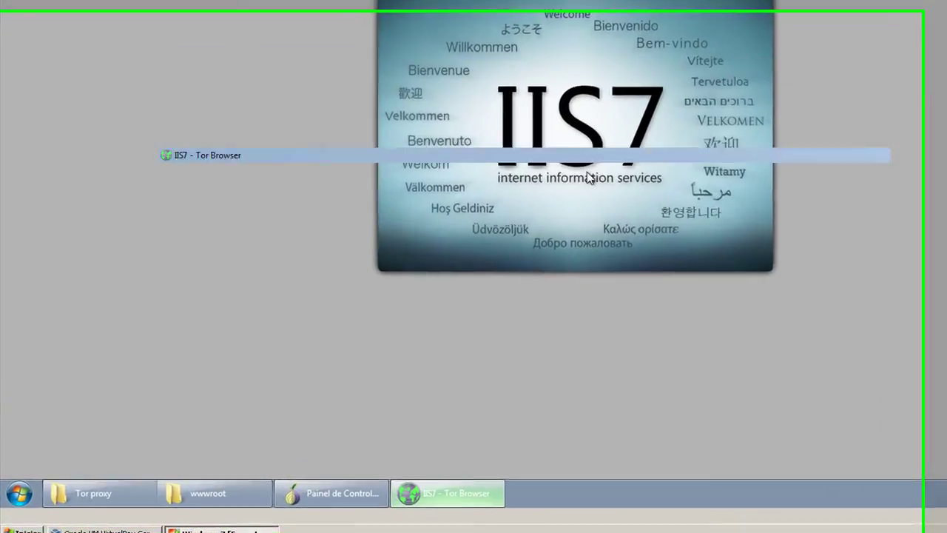
Step: Create a new text document in the wwwroot folder and keep its default name
right_click(442, 229)
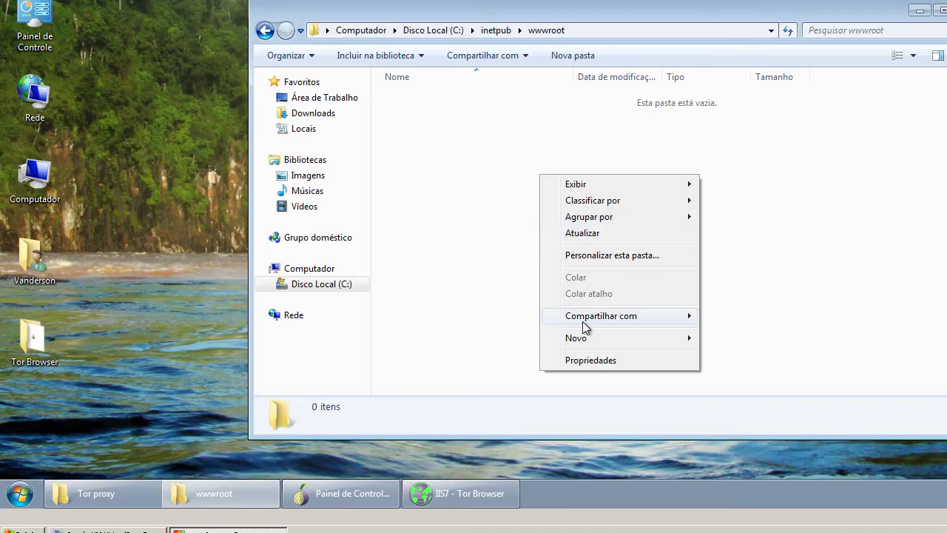
mouse_move(587, 337)
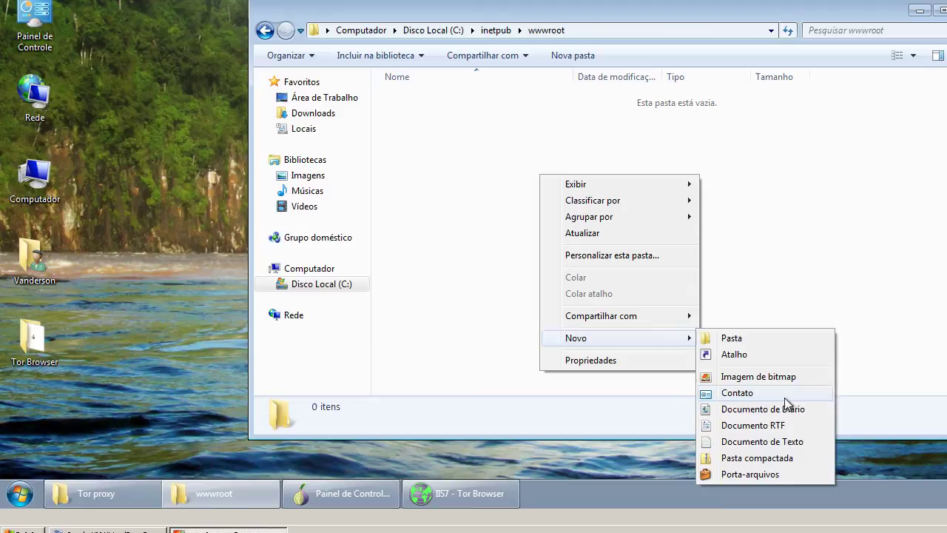
click(762, 441)
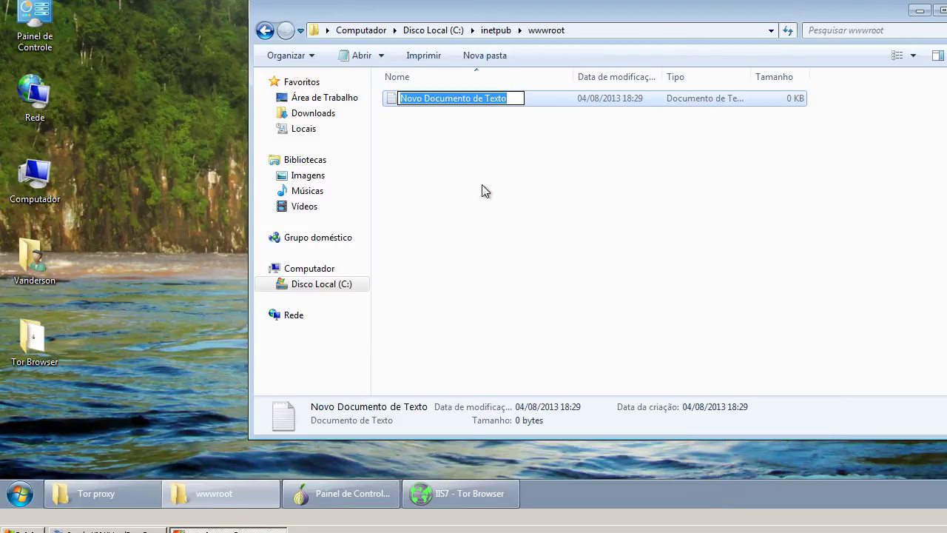
click(602, 248)
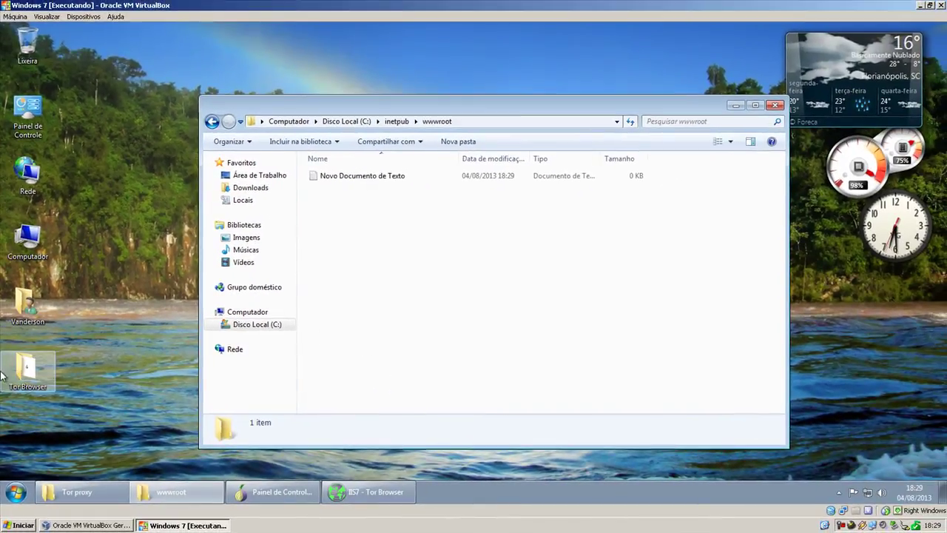
Step: Reload the .onion page in Tor Browser to check what the site serves, and return to the wwwroot folder
click(40, 385)
double_click(27, 370)
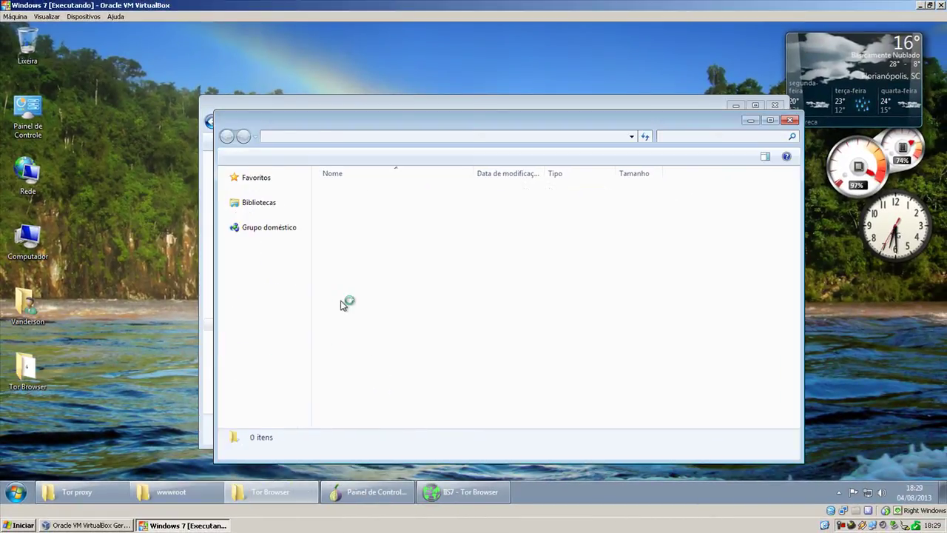
double_click(462, 239)
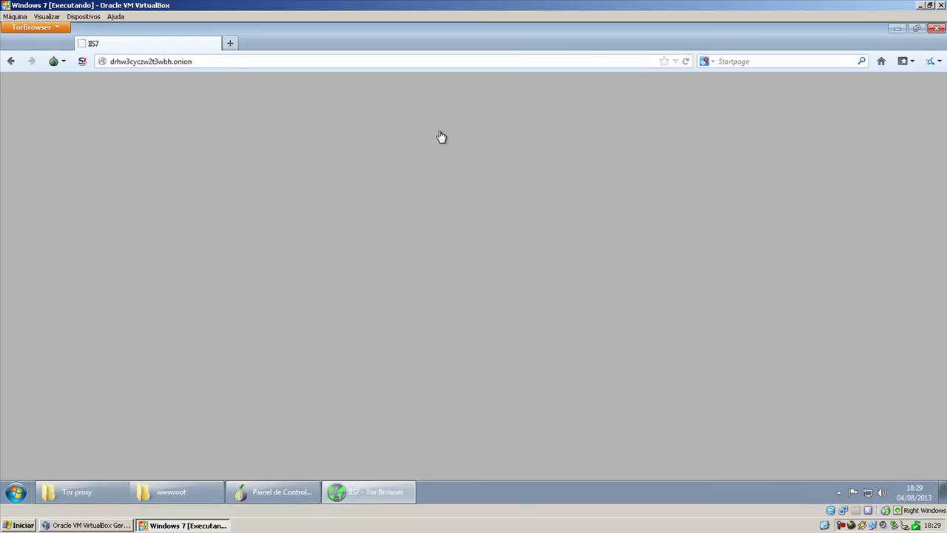
click(685, 61)
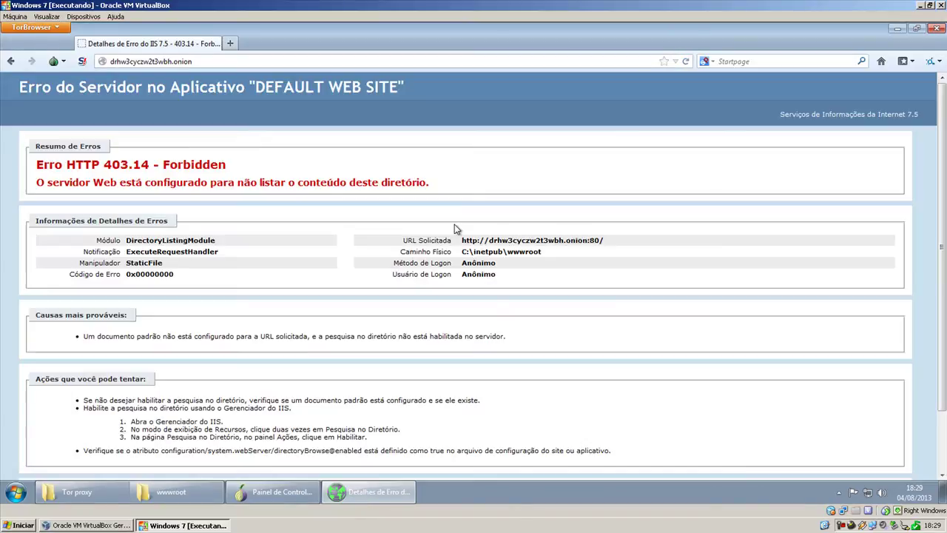
click(368, 494)
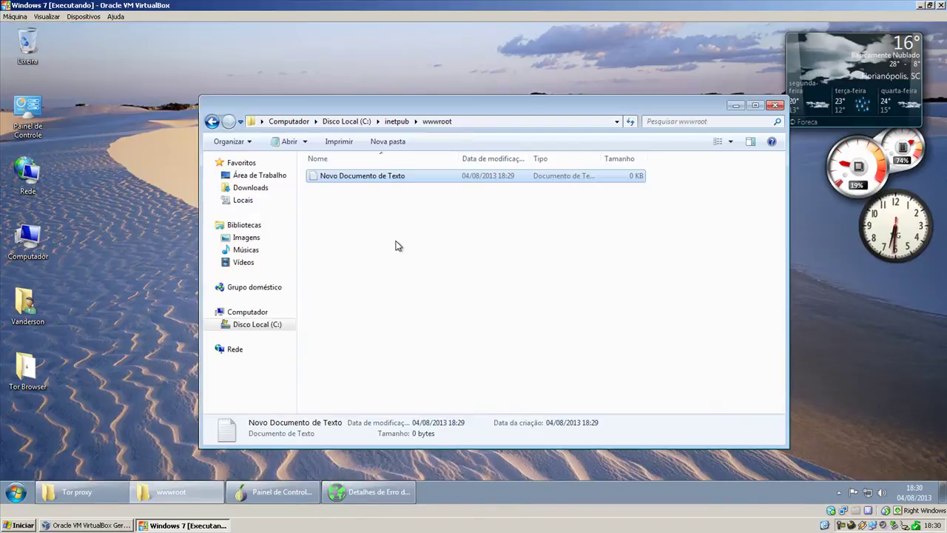
Step: Open Bloco de Notas from the Acessórios program group
click(14, 492)
click(13, 492)
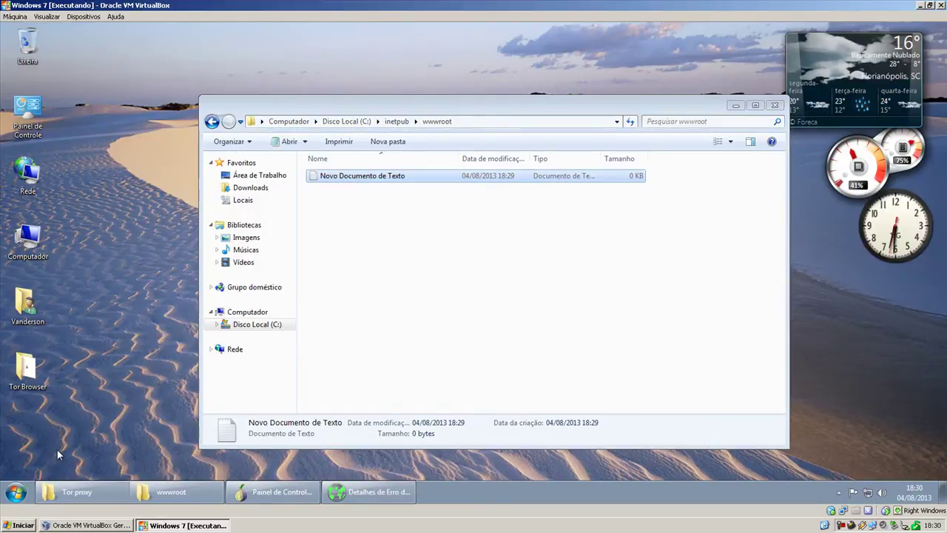
click(15, 492)
click(74, 438)
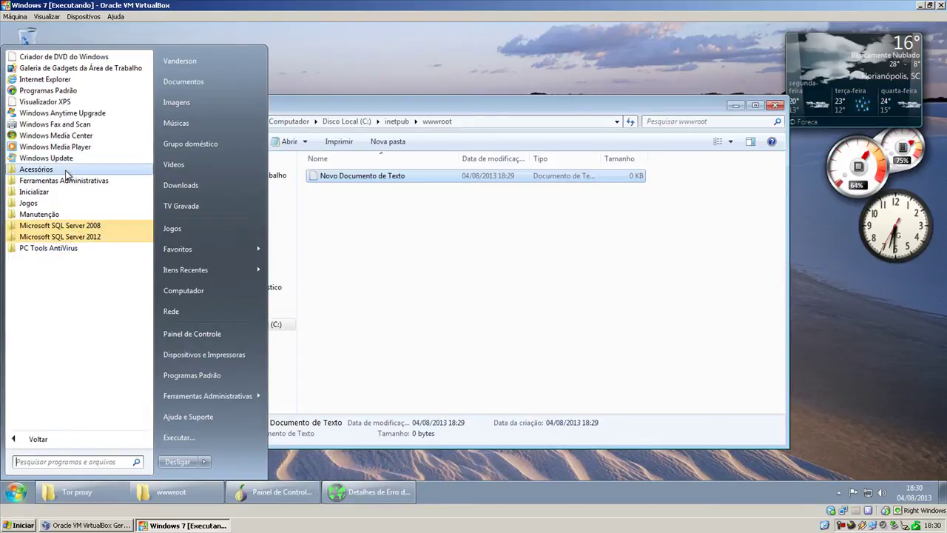
click(66, 172)
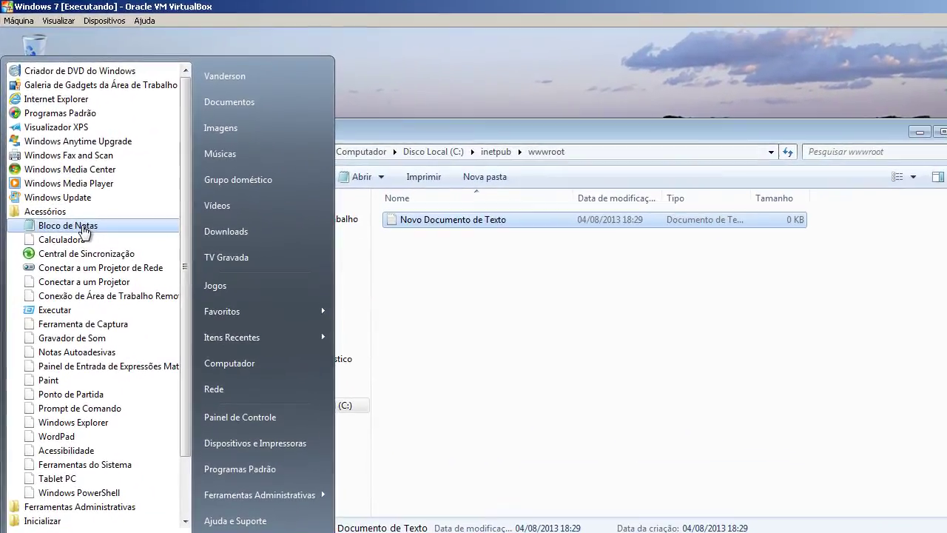
click(75, 205)
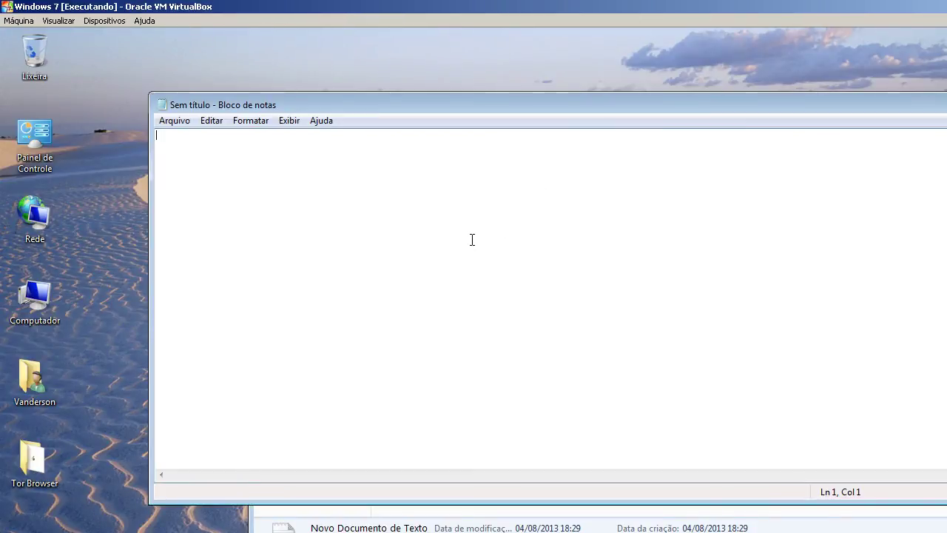
Step: Write the line "<H1>host teste na onion" in the empty document and keep it open without saving
text(H1>host teste na oniom)
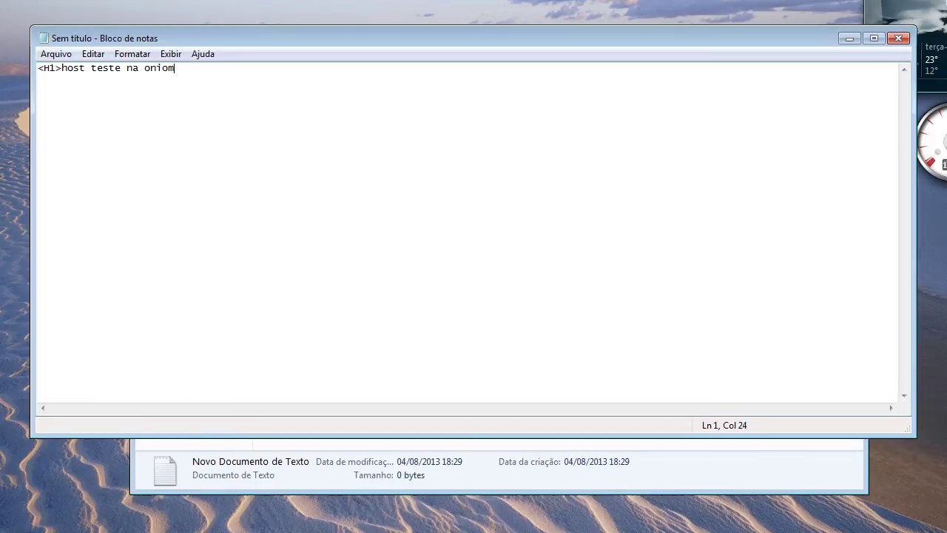
key(BackSpace)
text(n)
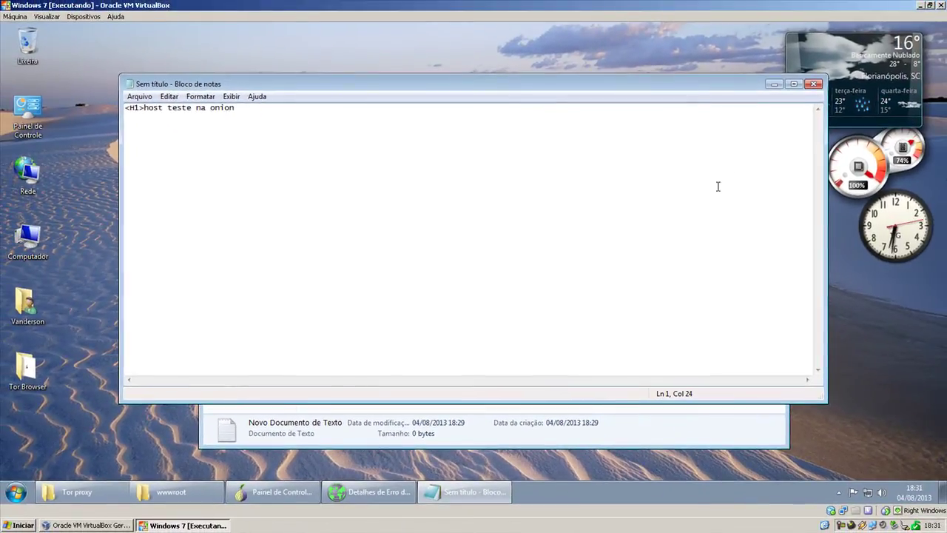
click(814, 84)
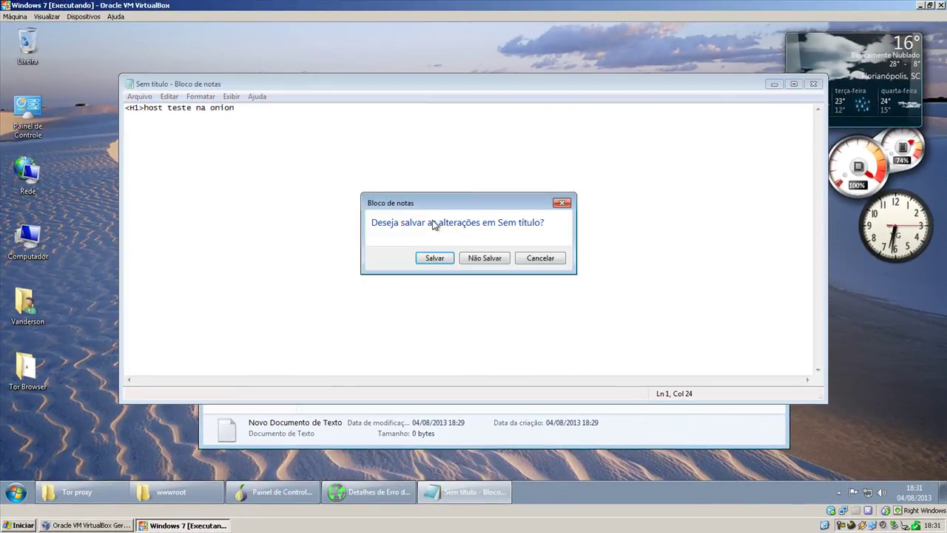
click(534, 262)
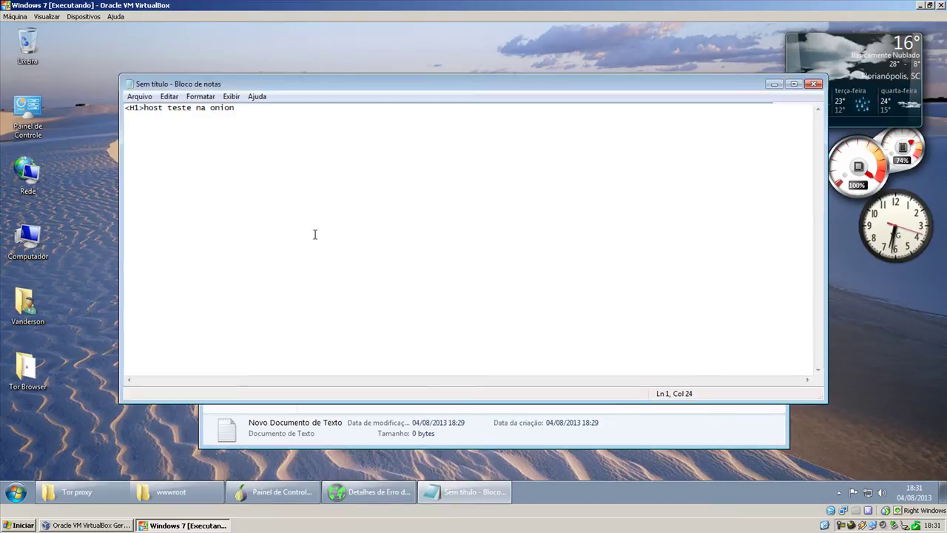
Step: Start saving the document under a new name and choose C:\inetpub\wwwroot as the destination folder
click(139, 97)
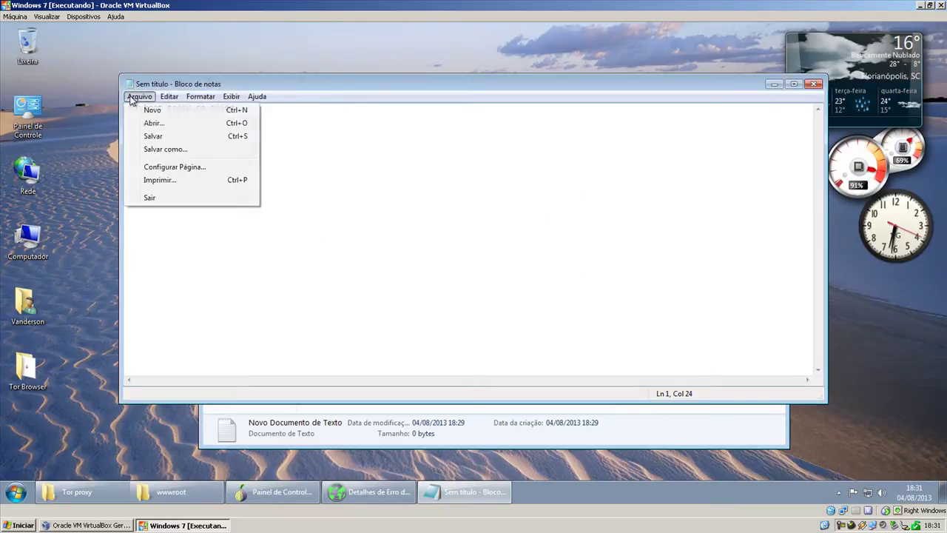
click(142, 151)
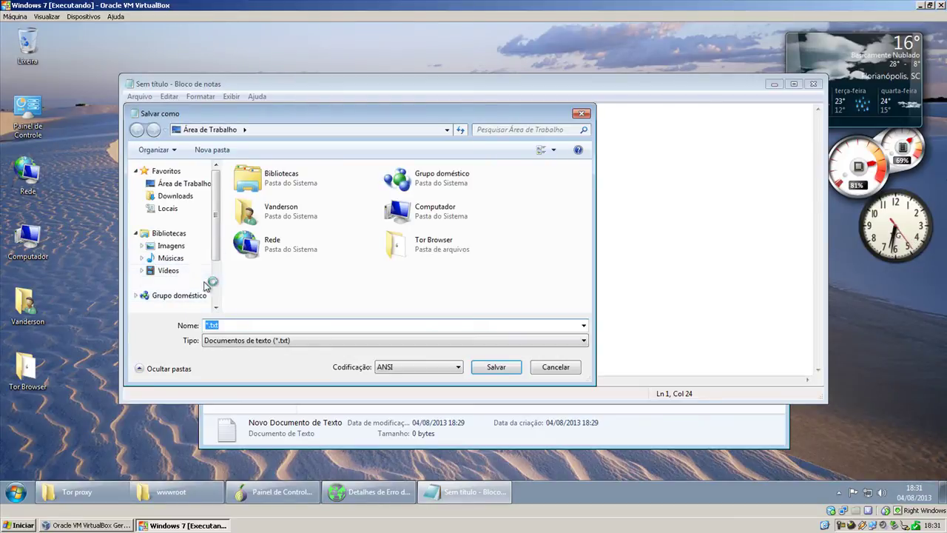
click(217, 300)
click(173, 281)
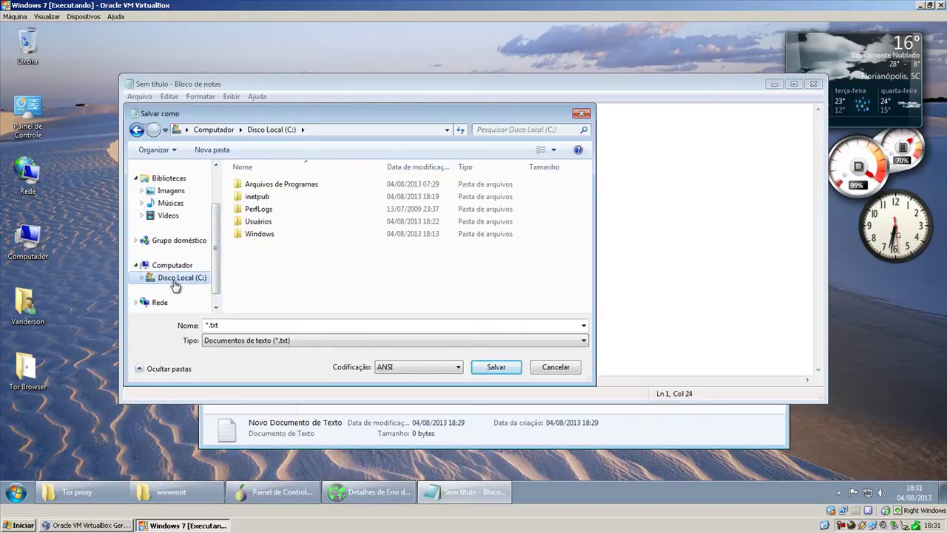
double_click(287, 199)
double_click(274, 246)
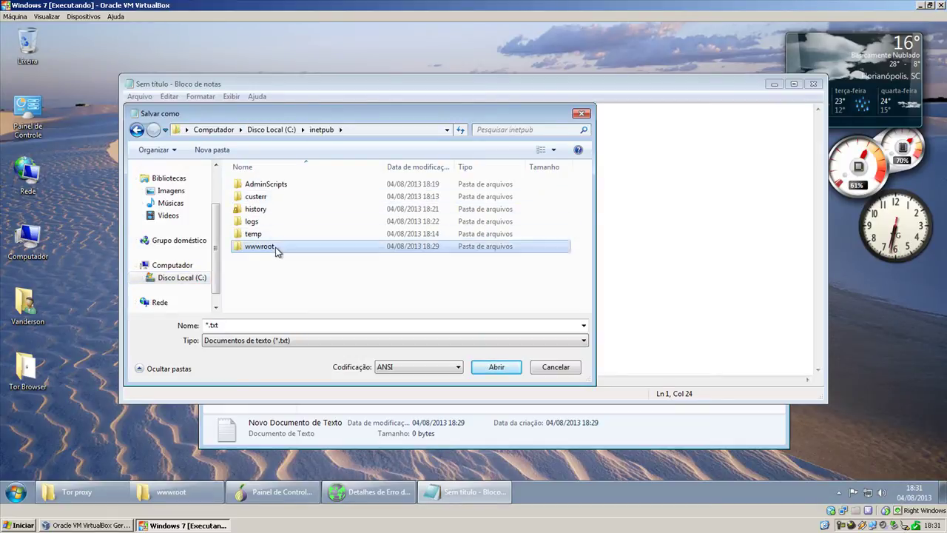
Step: Set the file type to Todos os arquivos and save the document as index.html
click(278, 340)
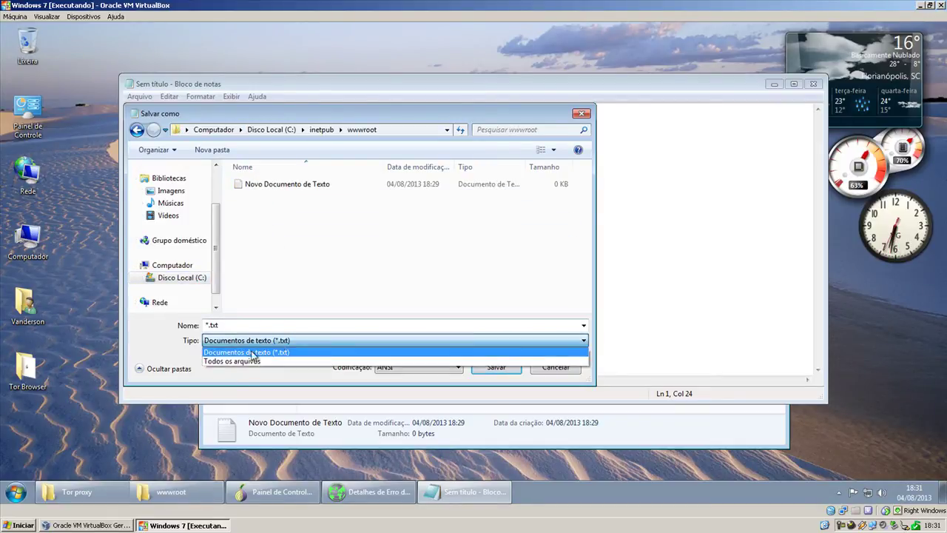
click(271, 362)
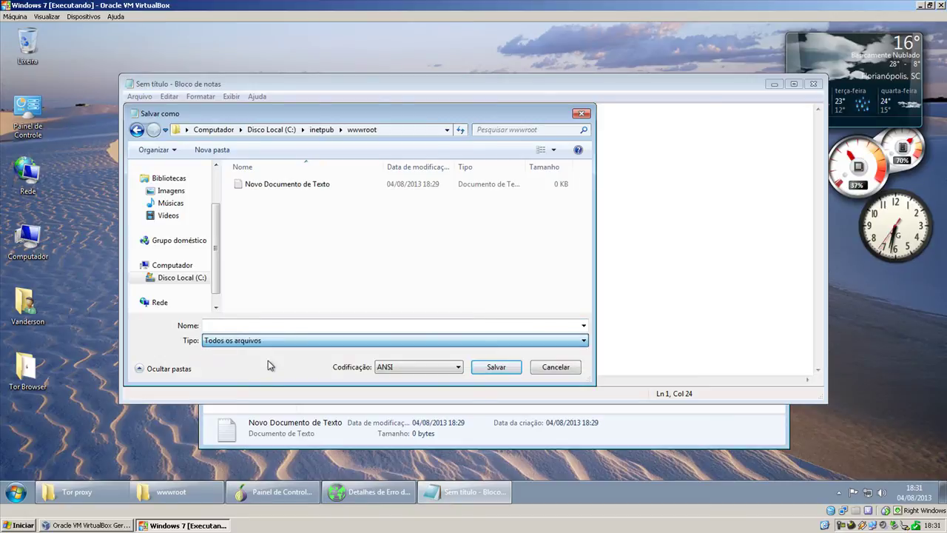
click(268, 329)
text(index)
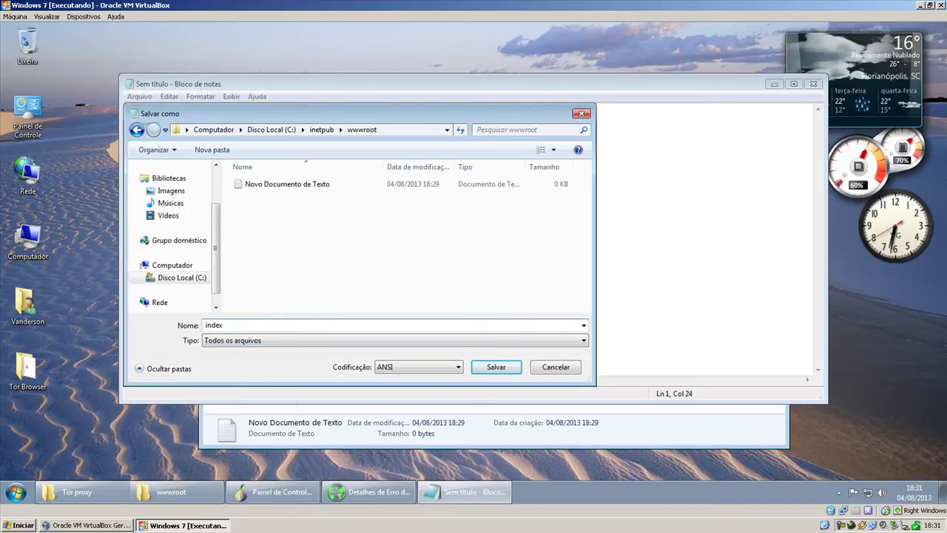
text(z.html)
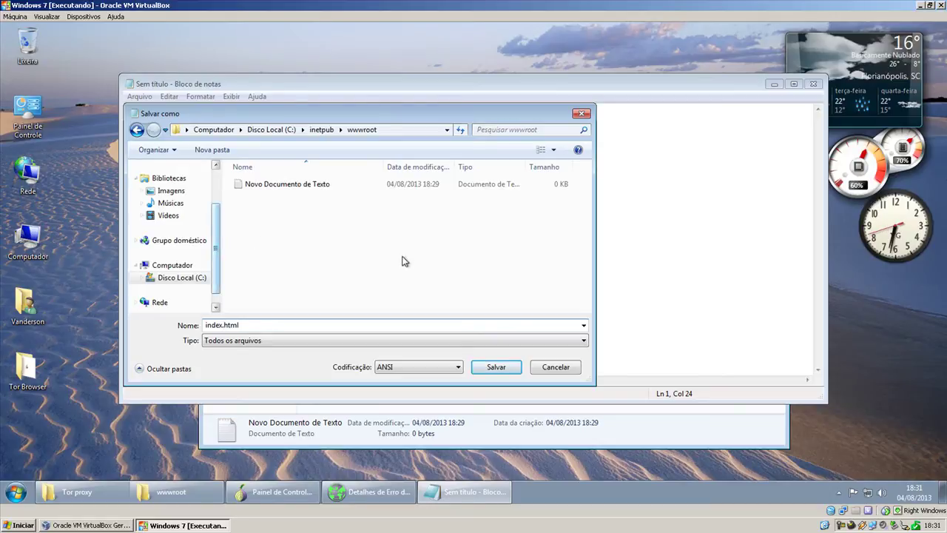
click(491, 369)
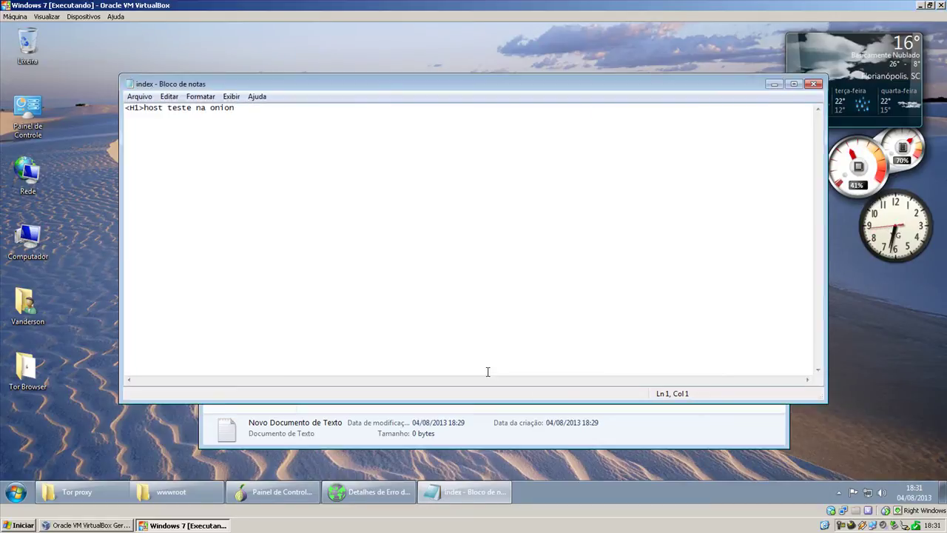
Step: Minimize Bloco de notas and reload the .onion page in Tor Browser to check the heading it serves
click(775, 85)
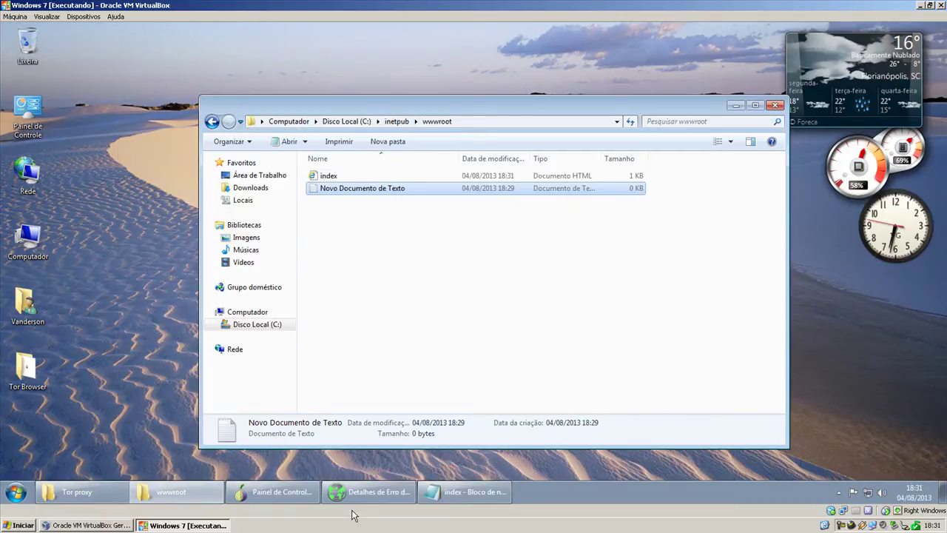
click(367, 492)
click(686, 61)
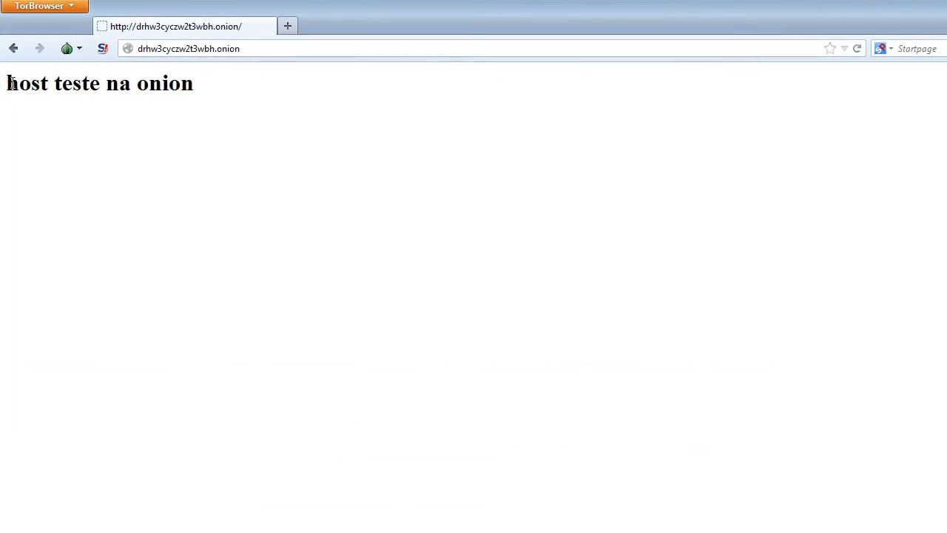
drag(9, 78, 430, 161)
click(486, 157)
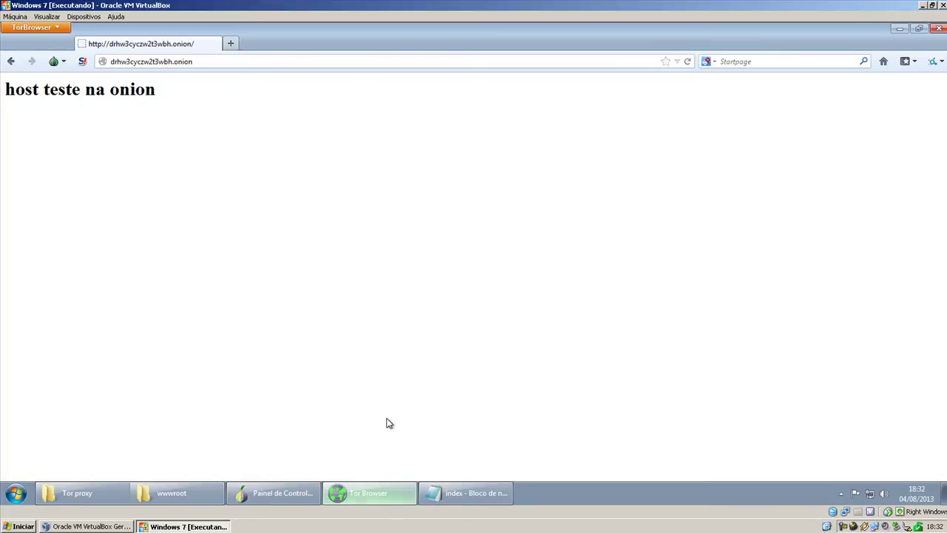
Step: Minimize Tor Browser, check the connection state in the Vidalia control panel, and minimize that panel
click(365, 493)
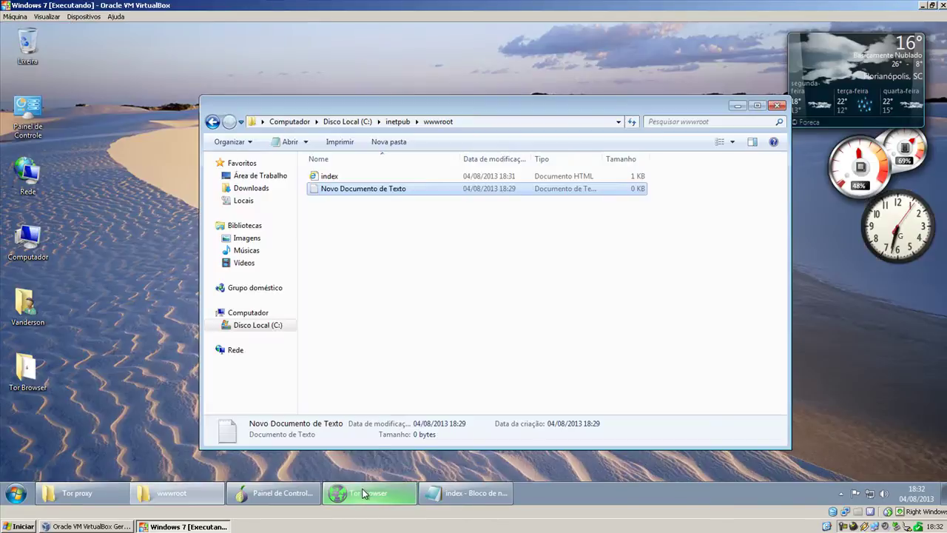
click(292, 495)
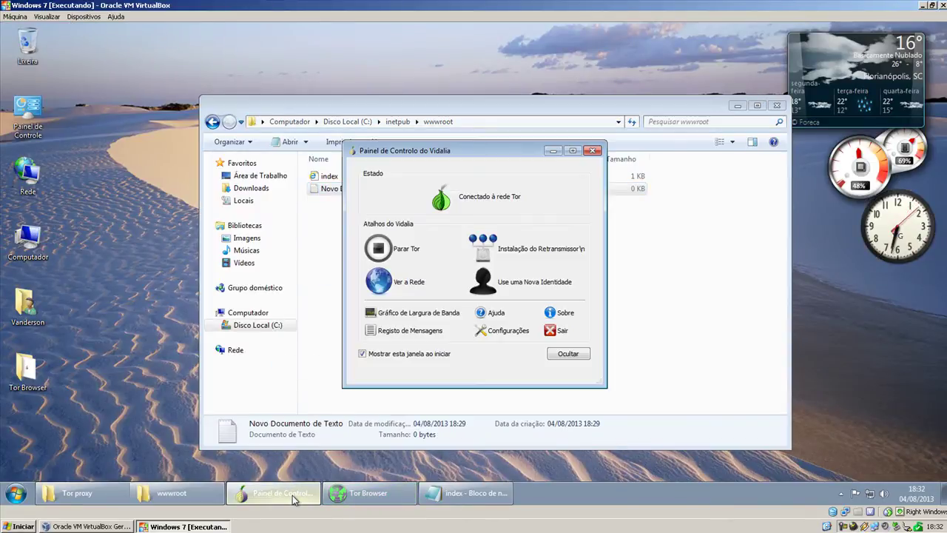
click(292, 495)
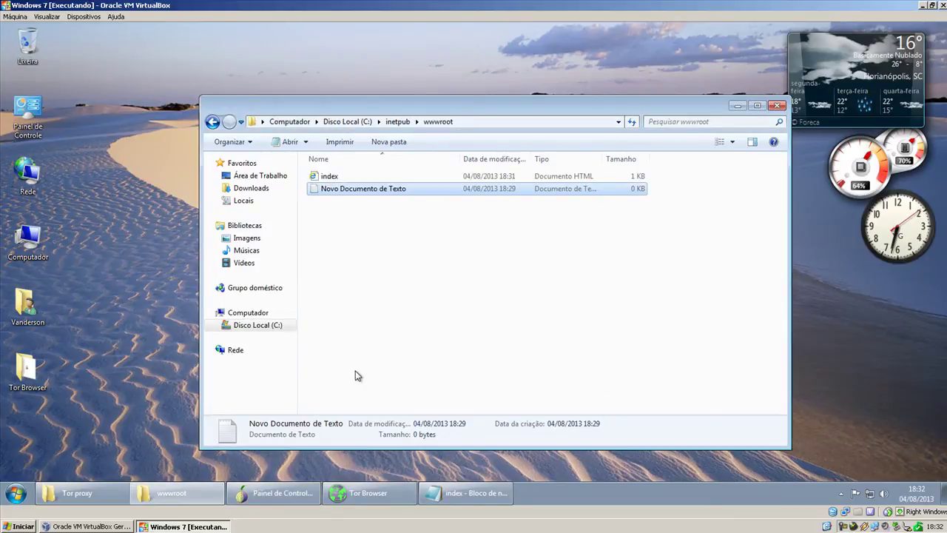
Step: Open the torrc file from Tor Browser\Data\Tor in Bloco de notas to review its hidden service settings
click(26, 368)
double_click(26, 367)
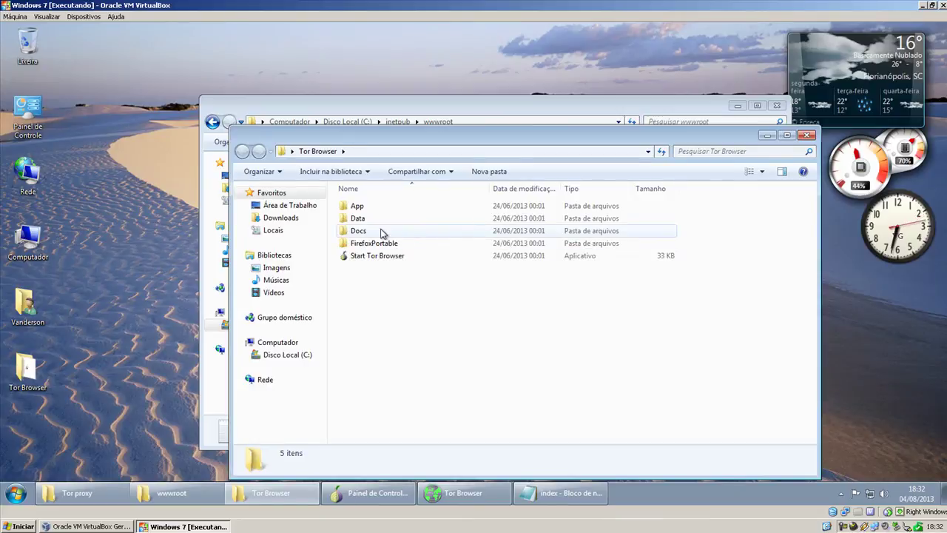
double_click(374, 220)
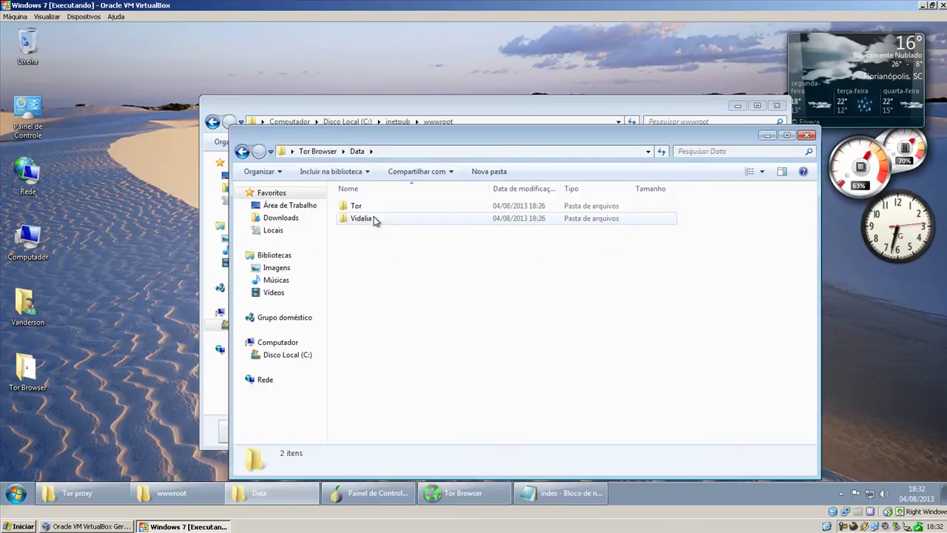
double_click(374, 209)
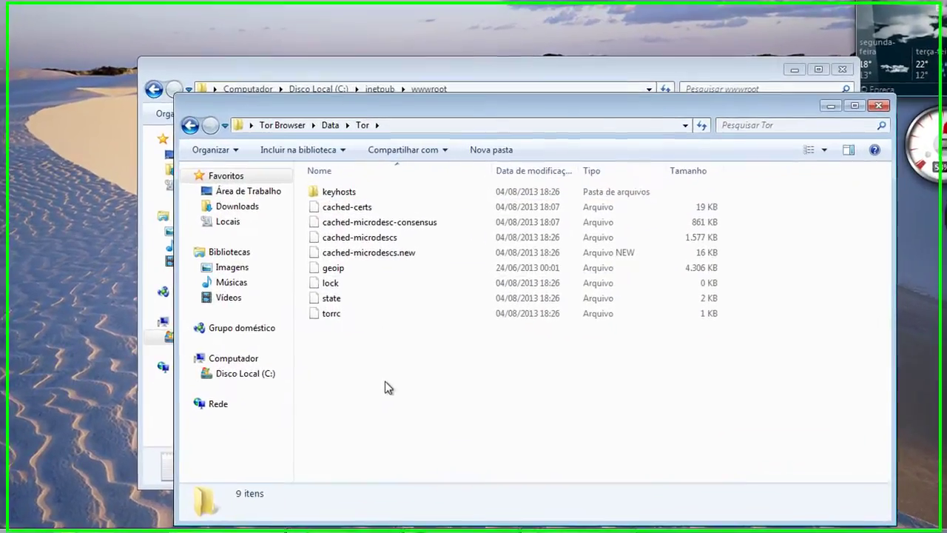
click(329, 314)
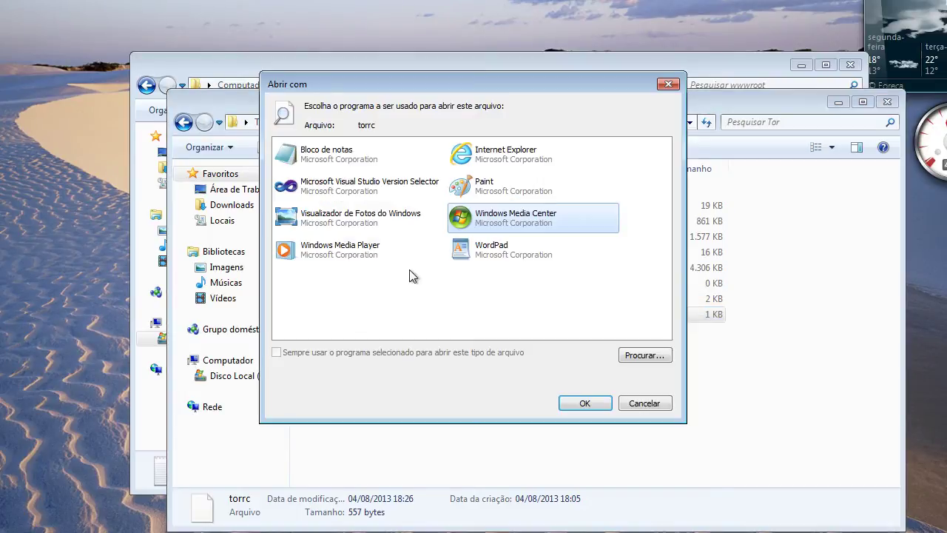
click(338, 170)
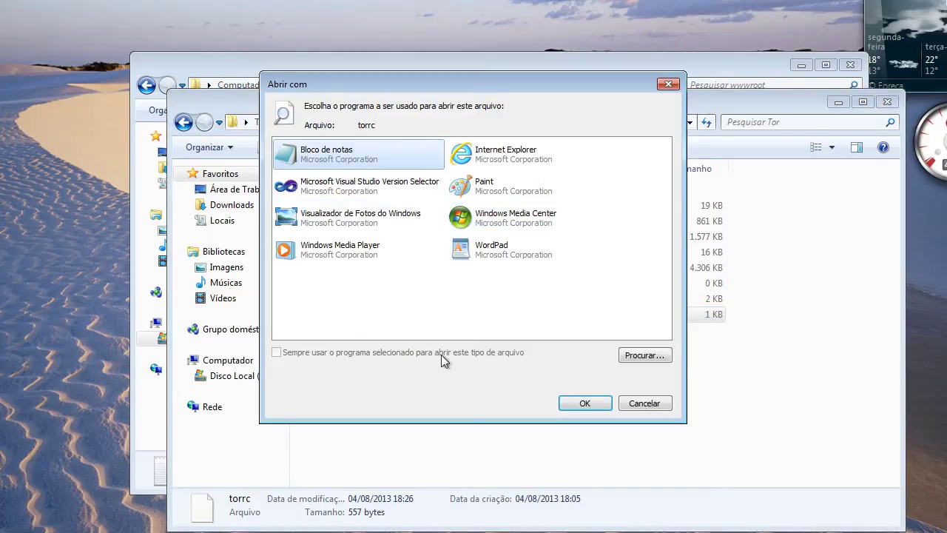
click(570, 403)
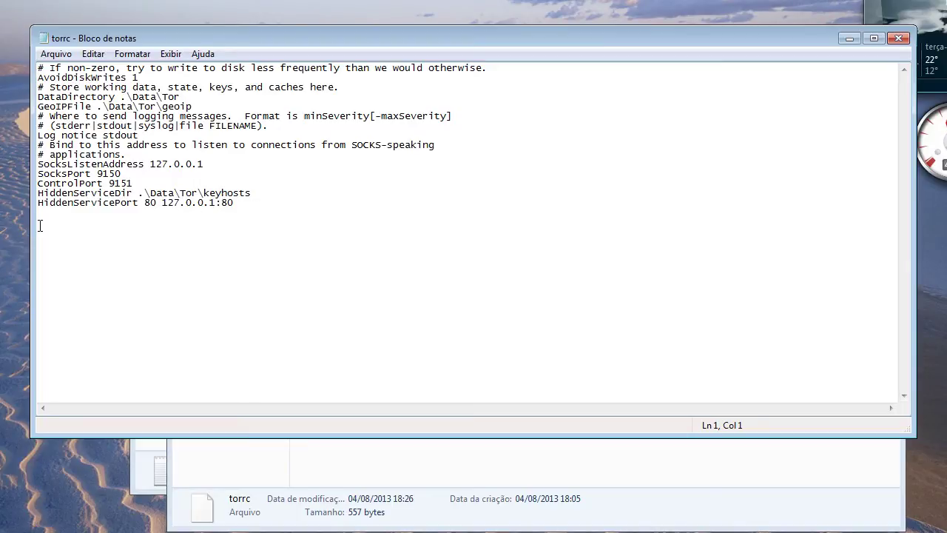
Step: Close the torrc file and the Tor and wwwroot folder windows
click(897, 38)
click(886, 103)
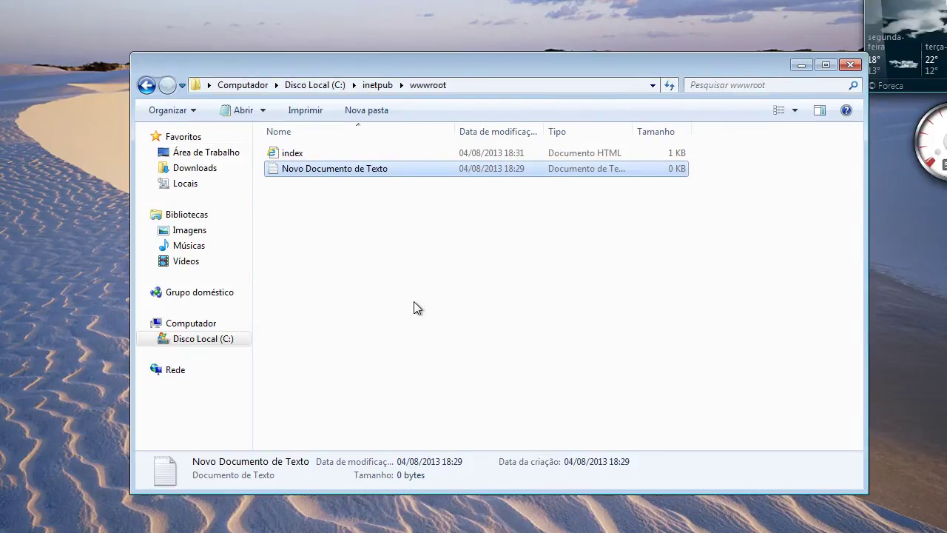
click(848, 67)
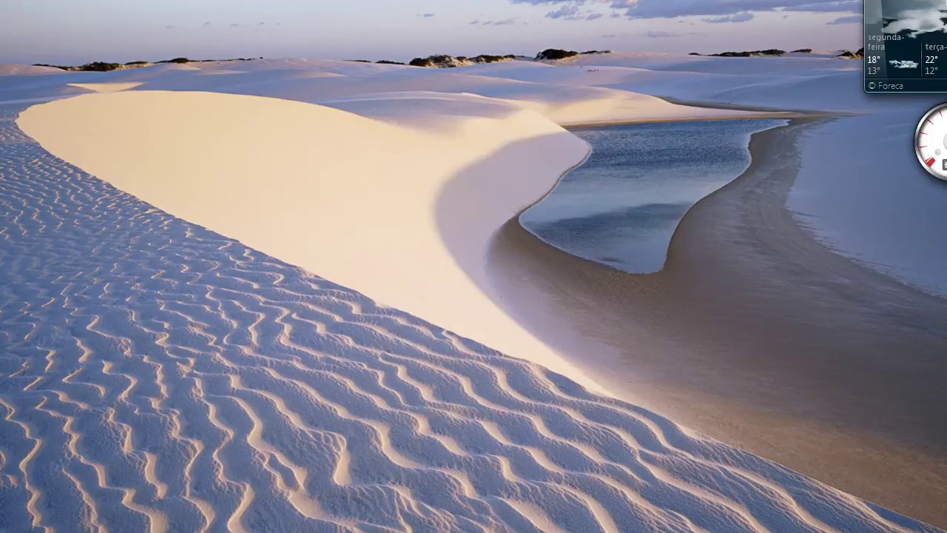
Step: Switch back to the .onion page, close Tor Browser, and bring up the Tor proxy folder window
key(alt+Tab)
key(alt+Tab)
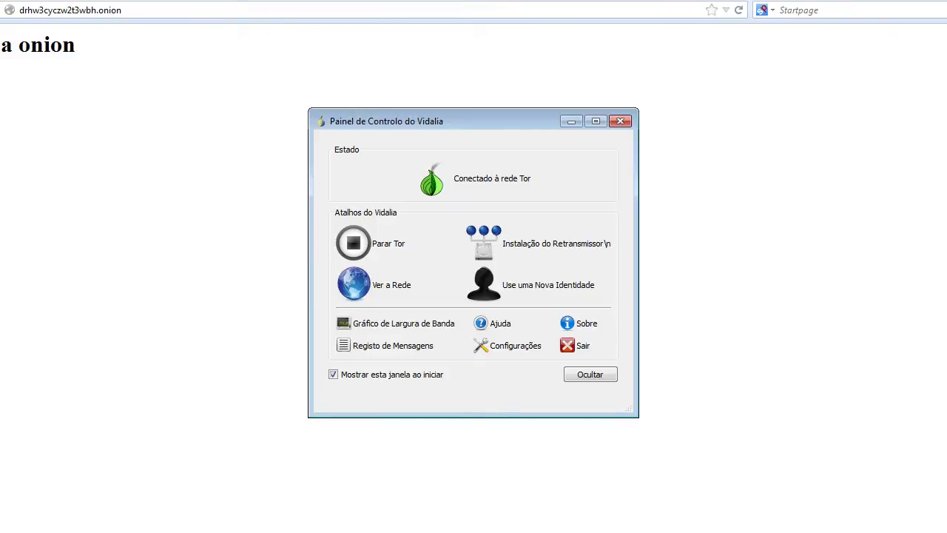
key(alt+Tab)
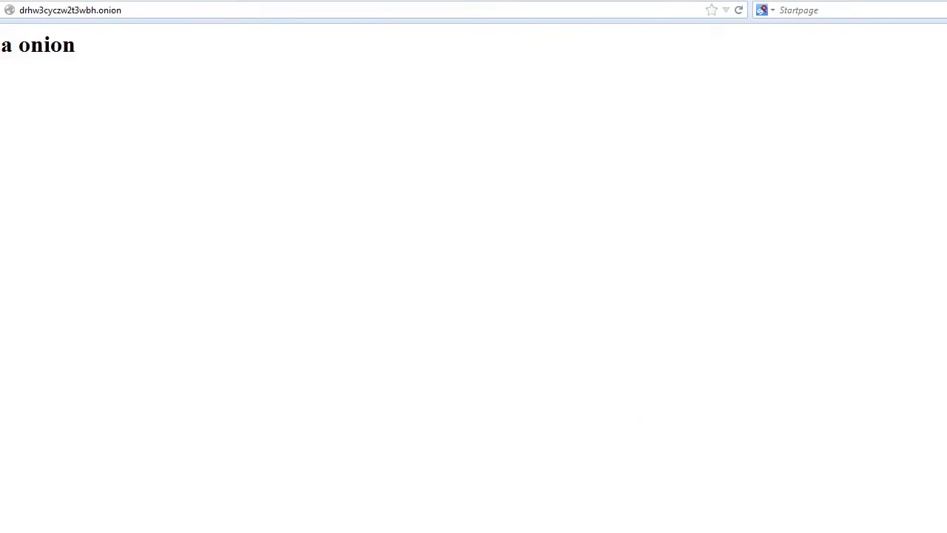
key(alt+F4)
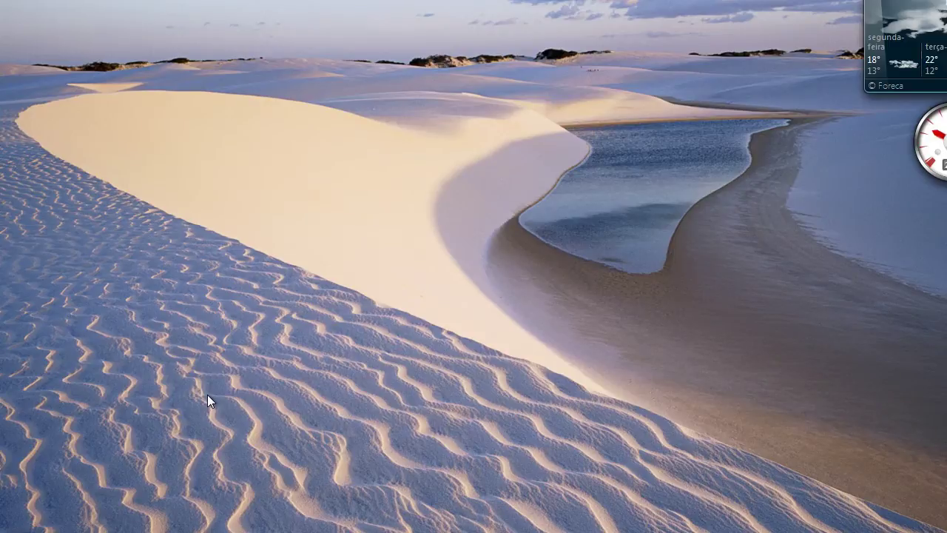
click(30, 528)
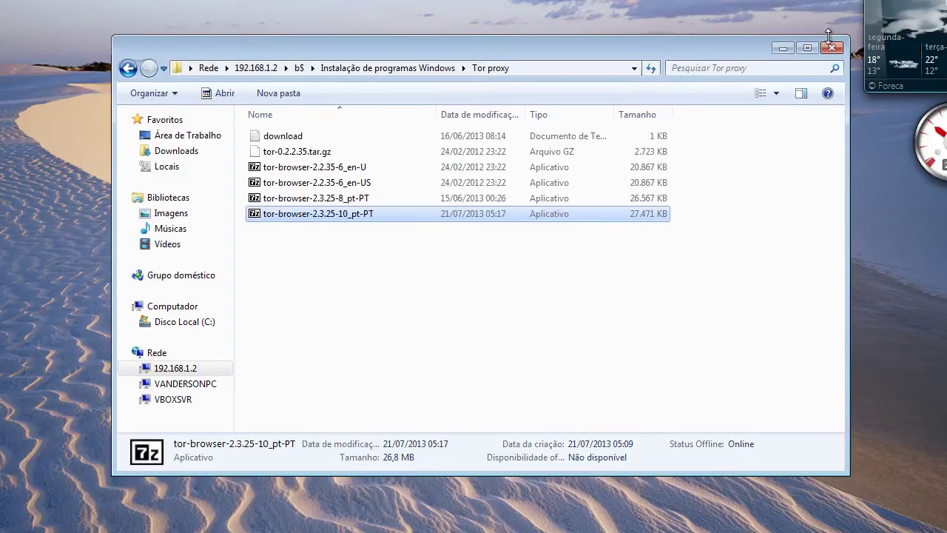
Step: Close the Tor proxy folder and the index file in Bloco de notas, and shut down the Windows 7 virtual machine
click(831, 46)
click(44, 522)
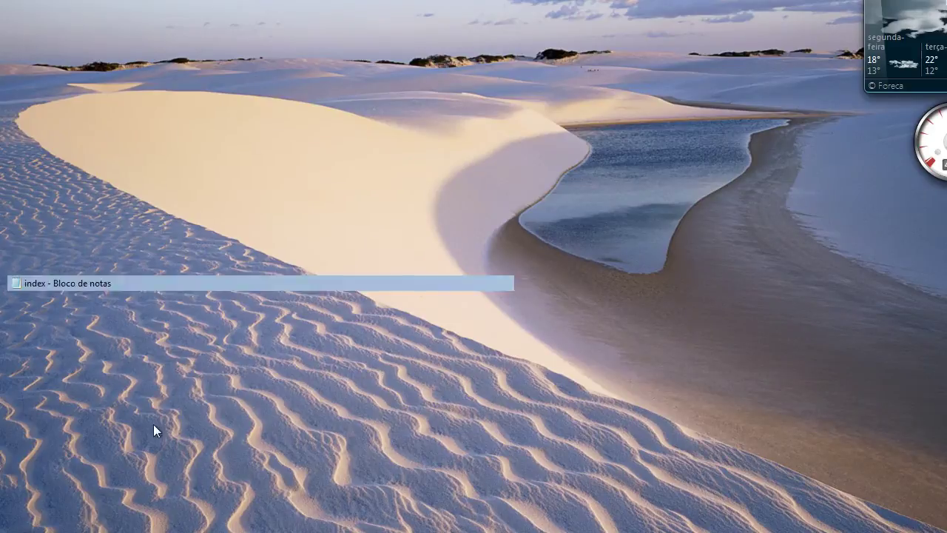
click(899, 39)
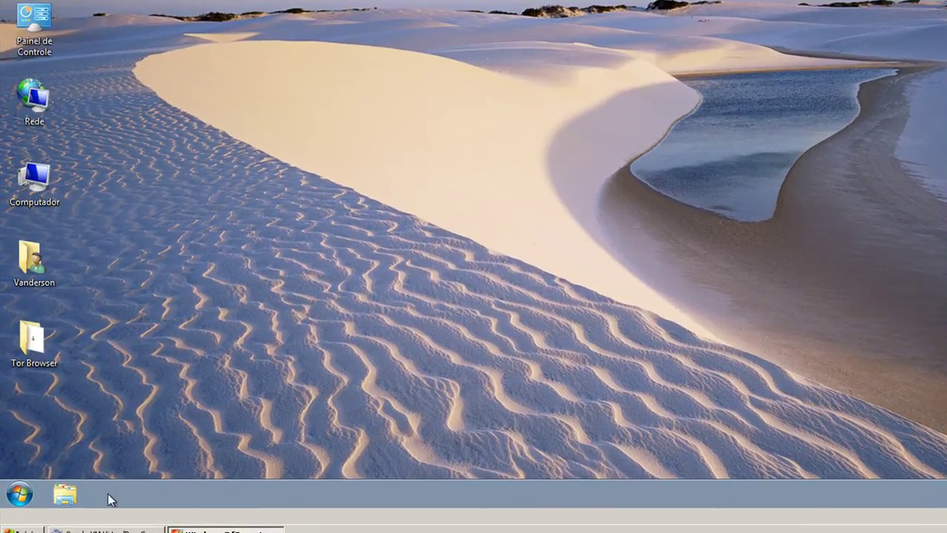
click(20, 494)
click(226, 455)
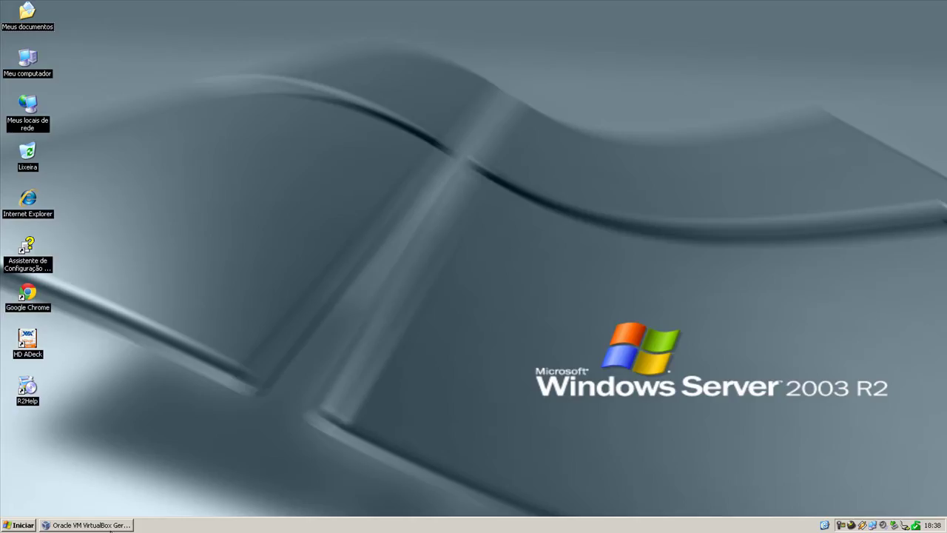
Step: Start the zServer virtual machine from the VirtualBox manager and dismiss its keyboard and mouse information messages during boot
click(111, 527)
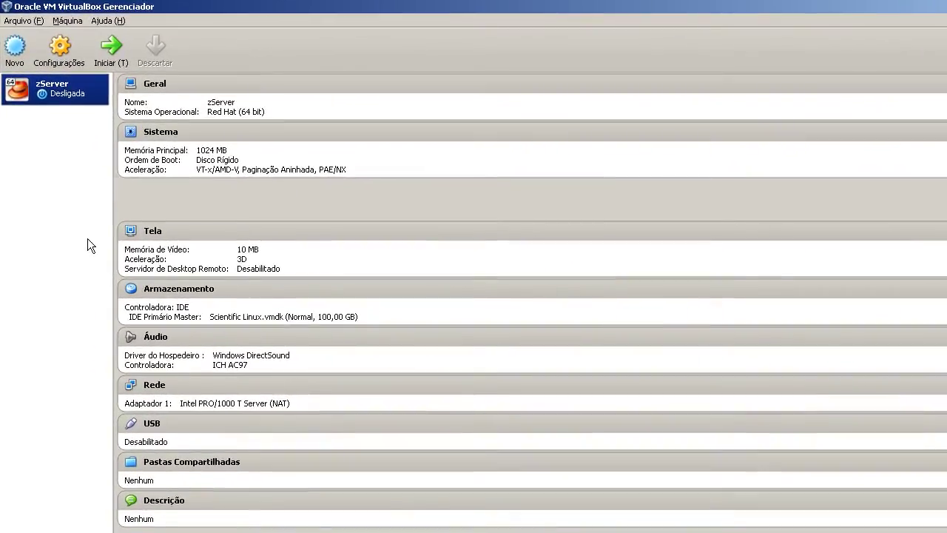
click(108, 46)
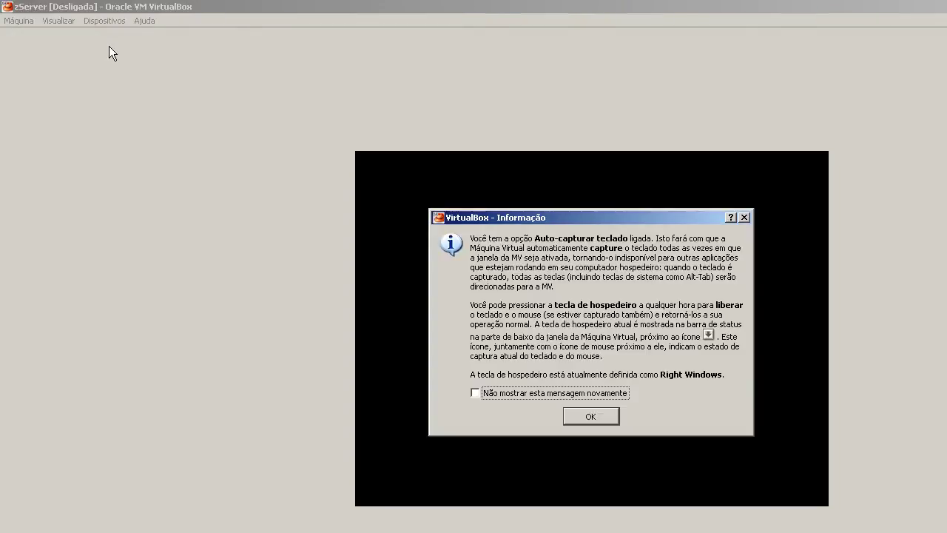
key(Return)
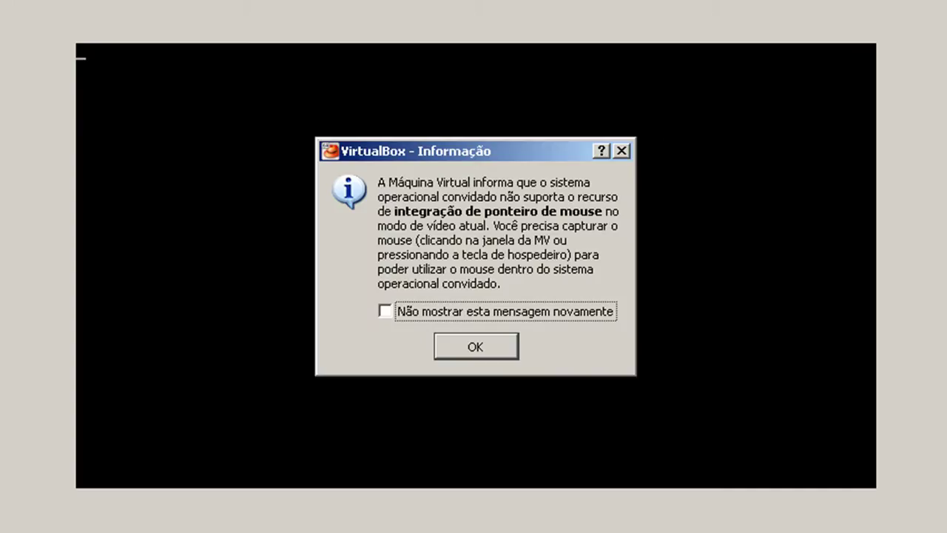
key(Return)
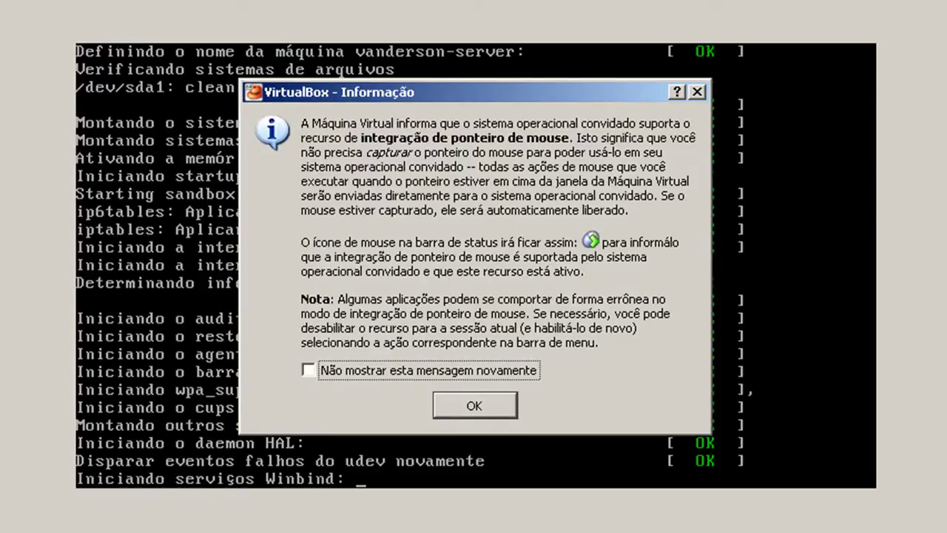
key(Return)
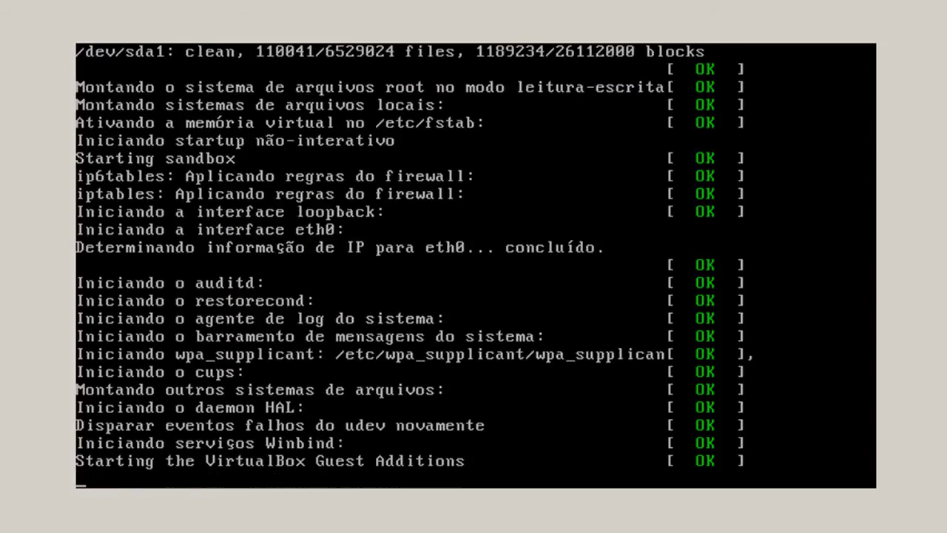
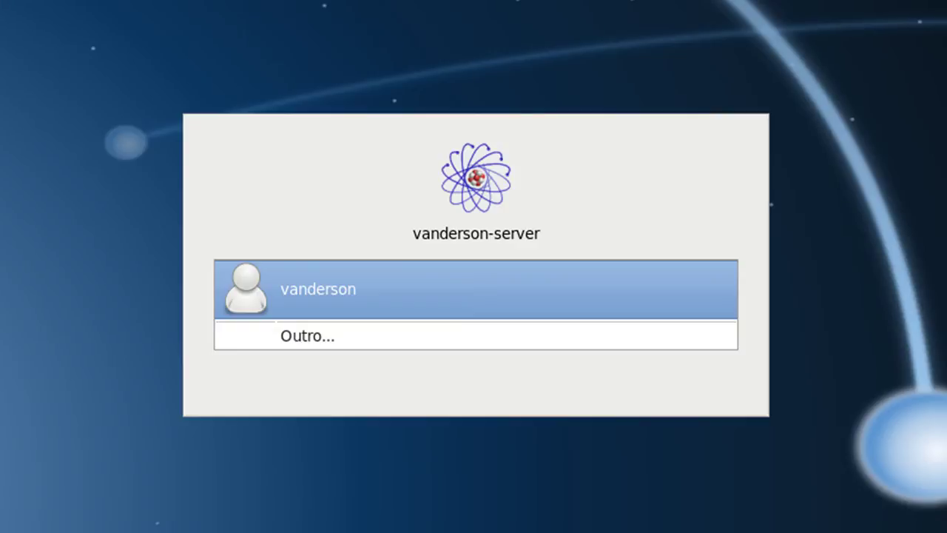
Step: Log in to the Linux server with the listed user account by entering the account password
key(Return)
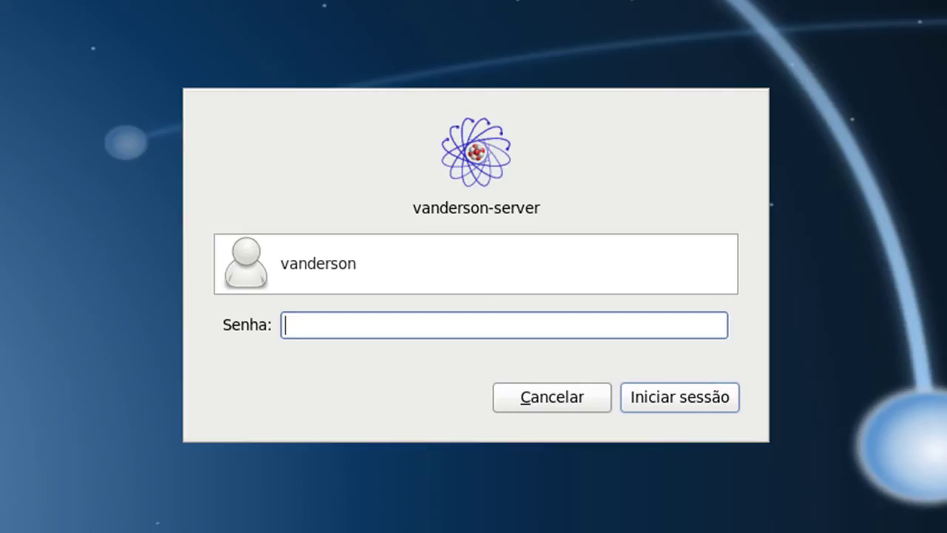
text(*******)
key(Return)
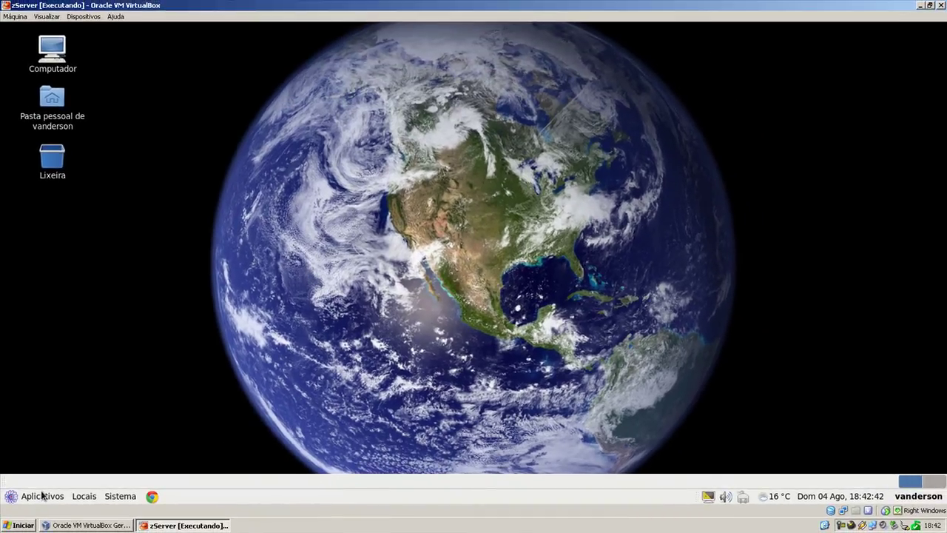
Step: Open a maximized Console and switch to root with su, entering the root password
click(43, 497)
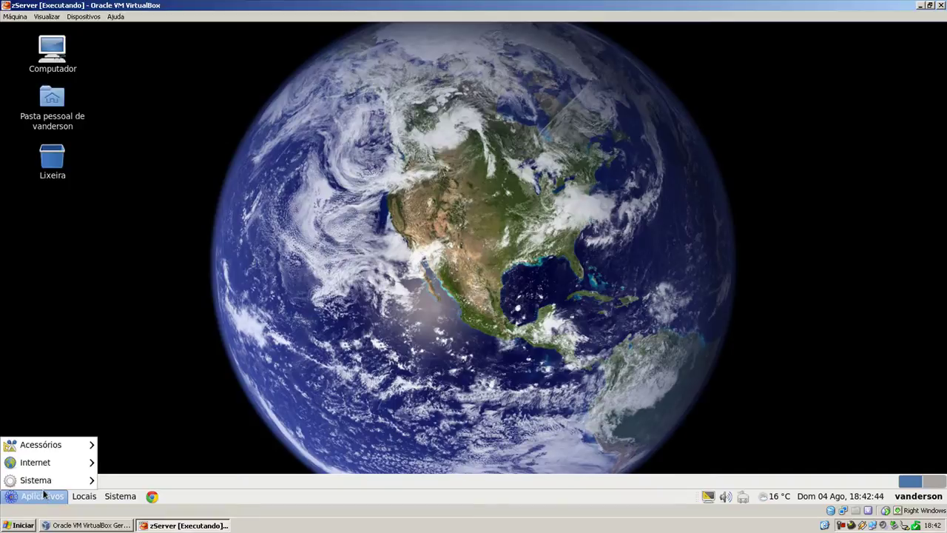
mouse_move(47, 480)
click(135, 494)
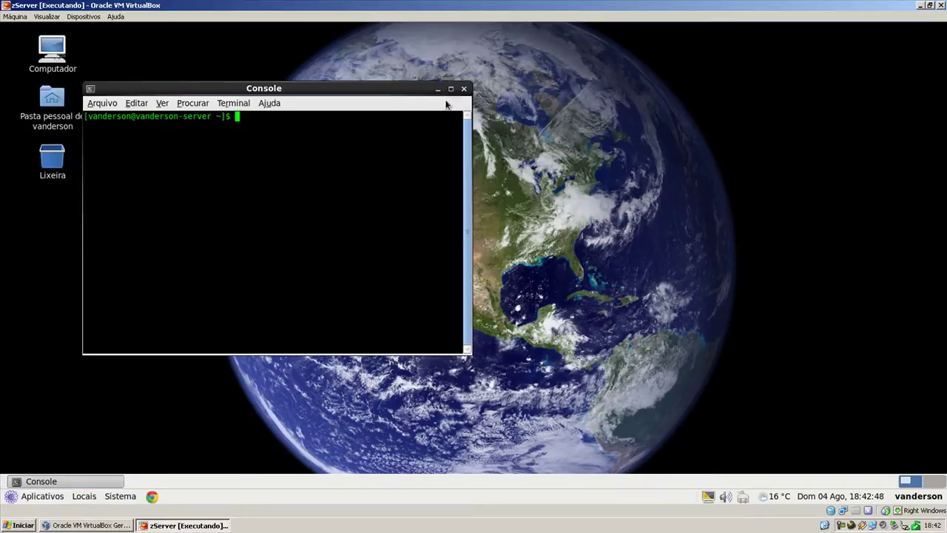
click(447, 87)
text(su)
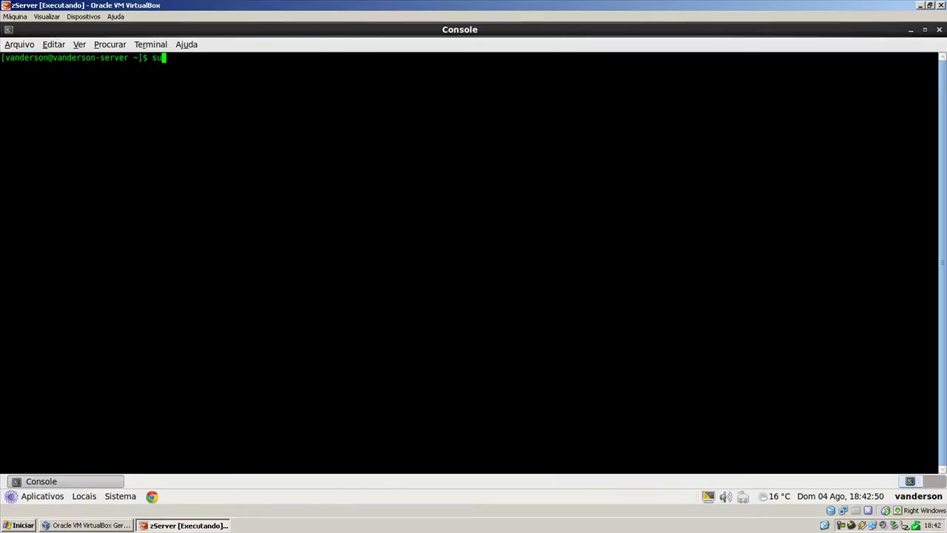
key(Return)
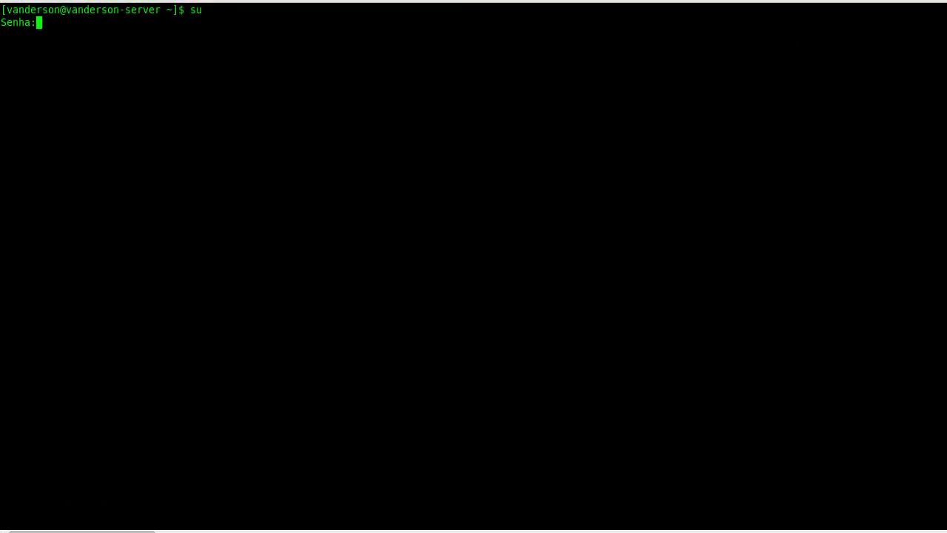
key(Return)
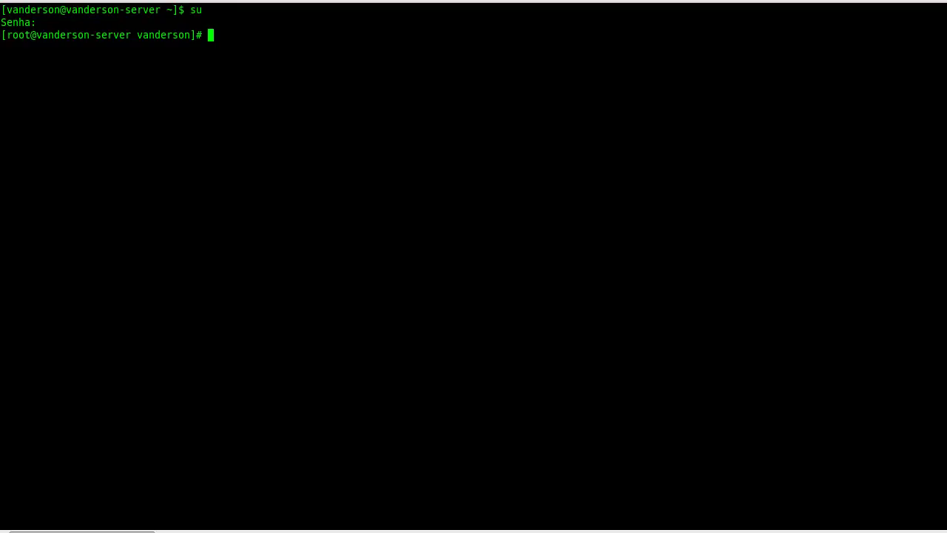
Step: Update the system packages with yum update and request the Tor package with yum install tor
text(yum update)
key(Return)
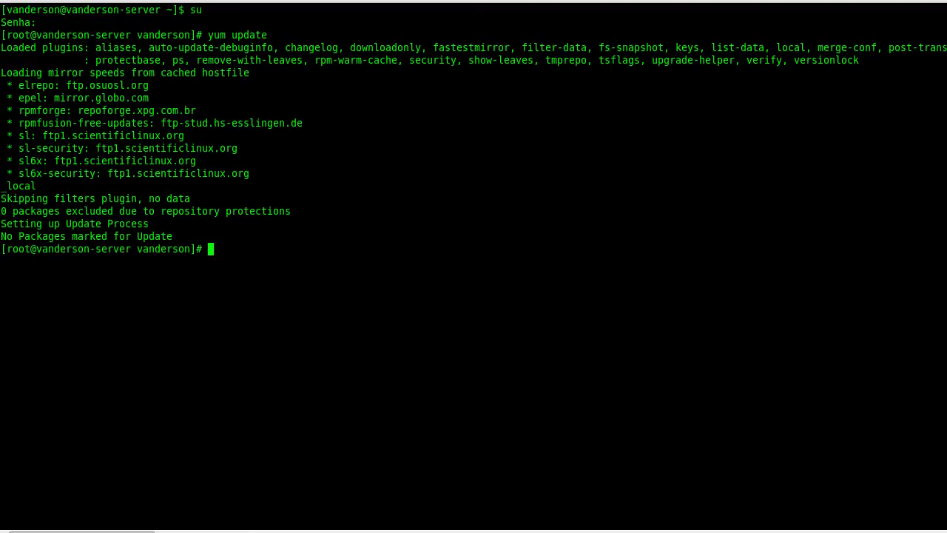
text(yum install tor)
key(Return)
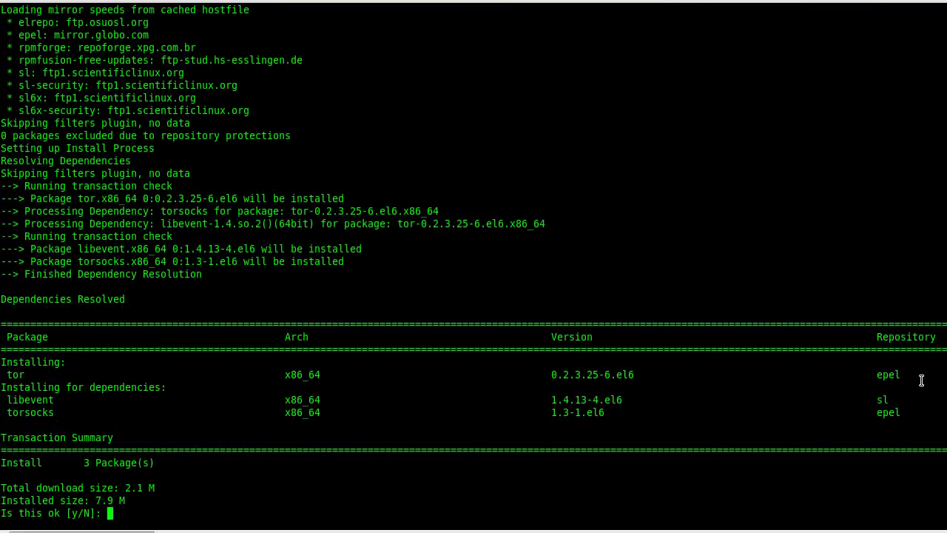
Step: Review the tor, libevent and torsocks entries in the transaction list and confirm the installation with y
drag(6, 375, 946, 375)
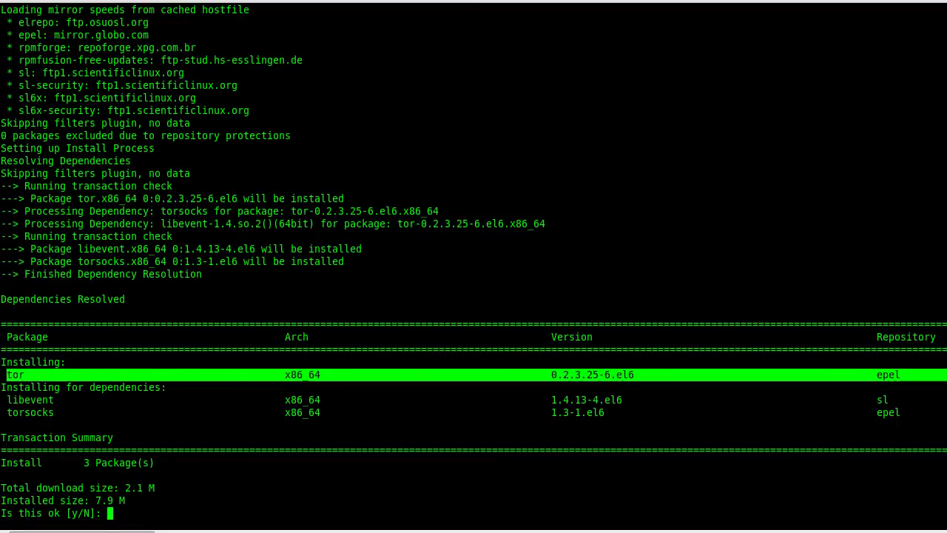
drag(2, 400, 900, 401)
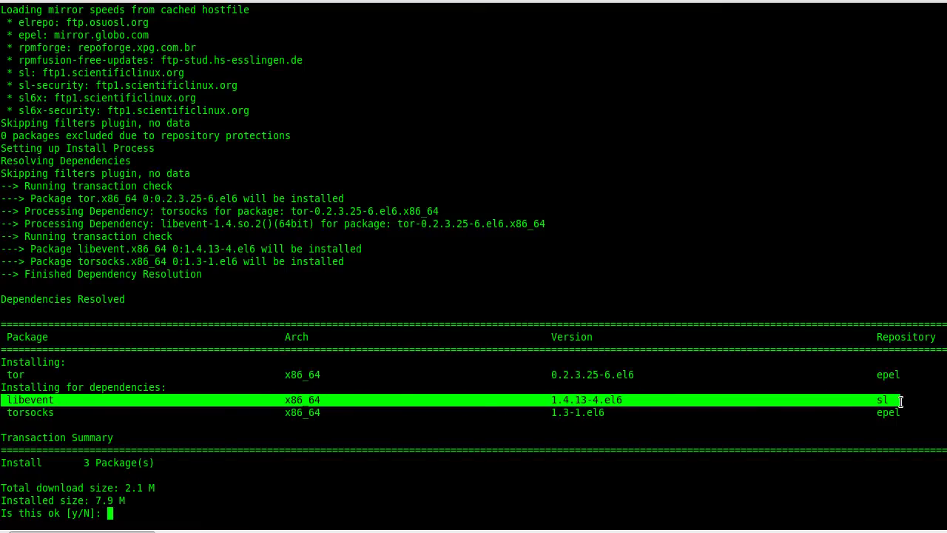
click(865, 398)
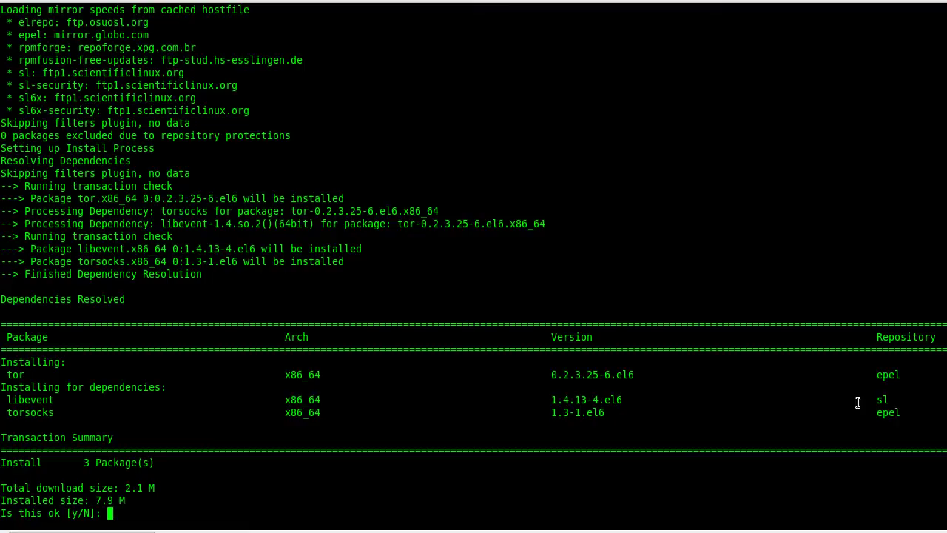
drag(2, 413, 940, 413)
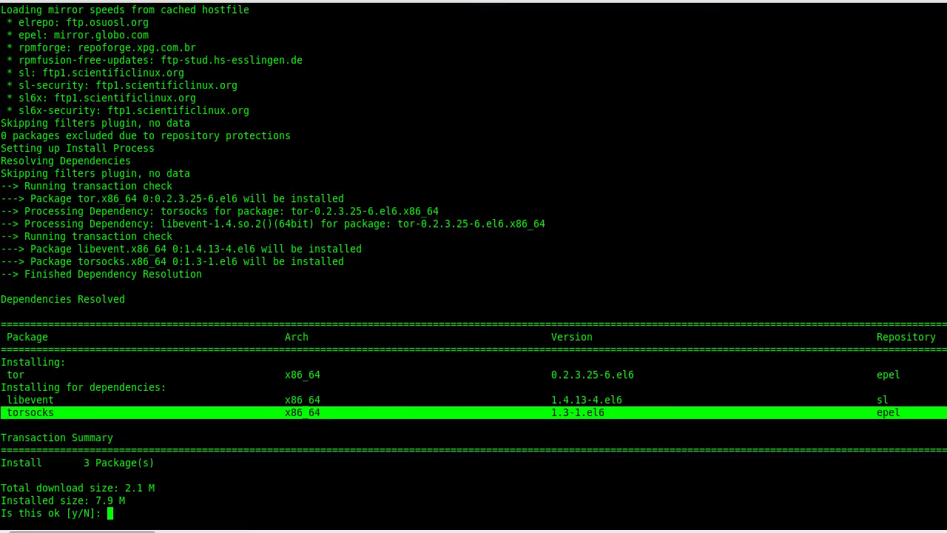
click(229, 406)
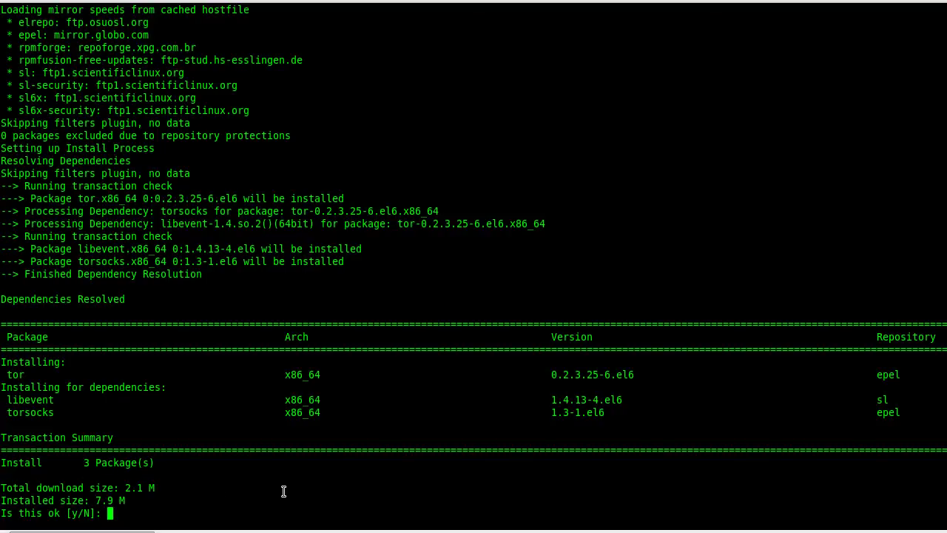
text(y)
key(Return)
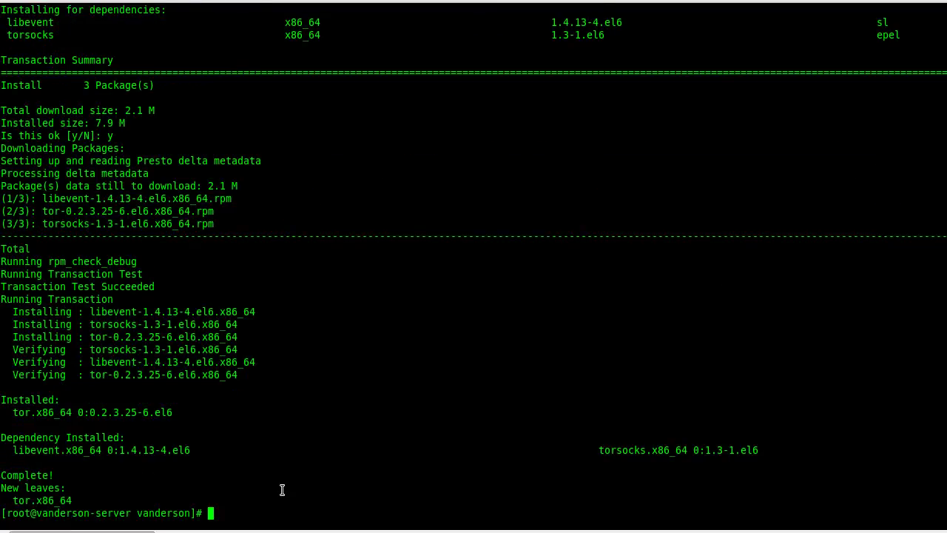
Step: Go to the /etc/tor directory and open the torrc file in vim
text(cd /etc)
key(Return)
text(cd tor)
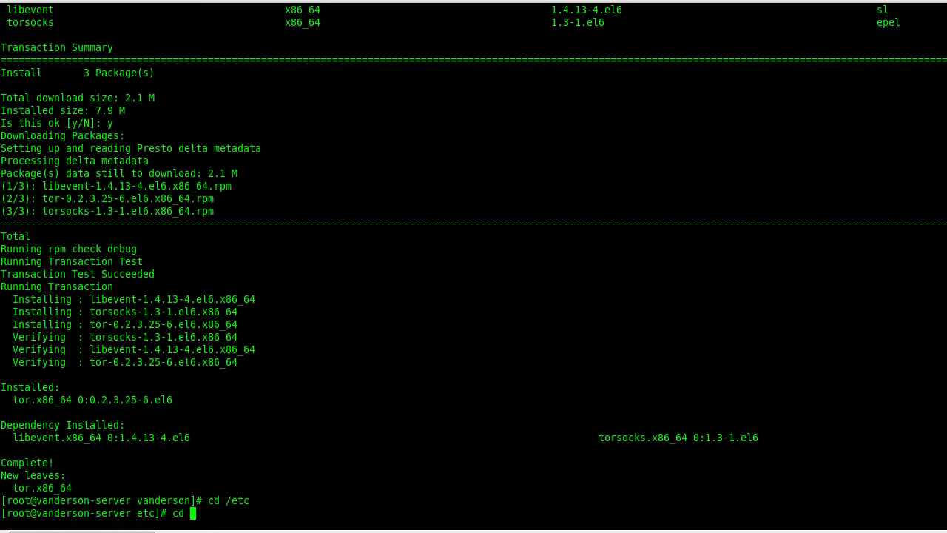
key(Return)
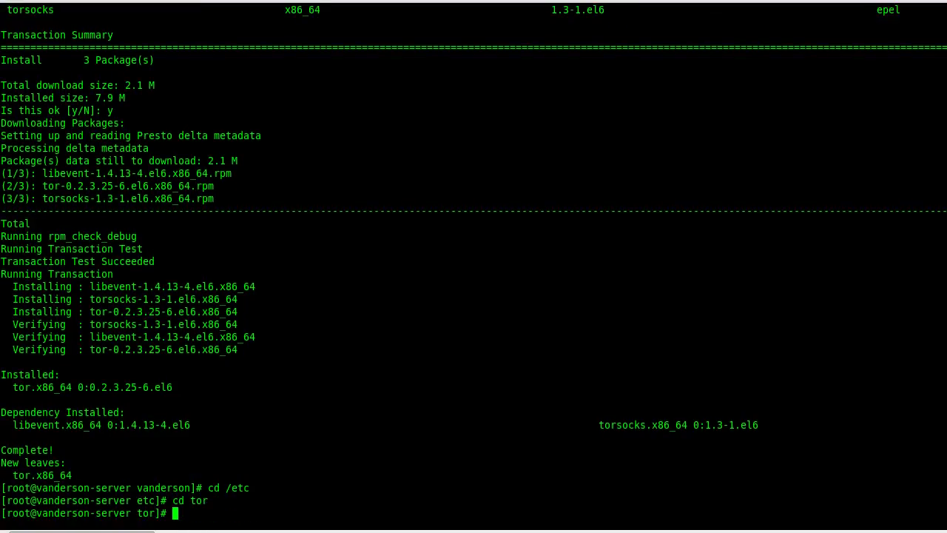
text(vim torrc)
key(Return)
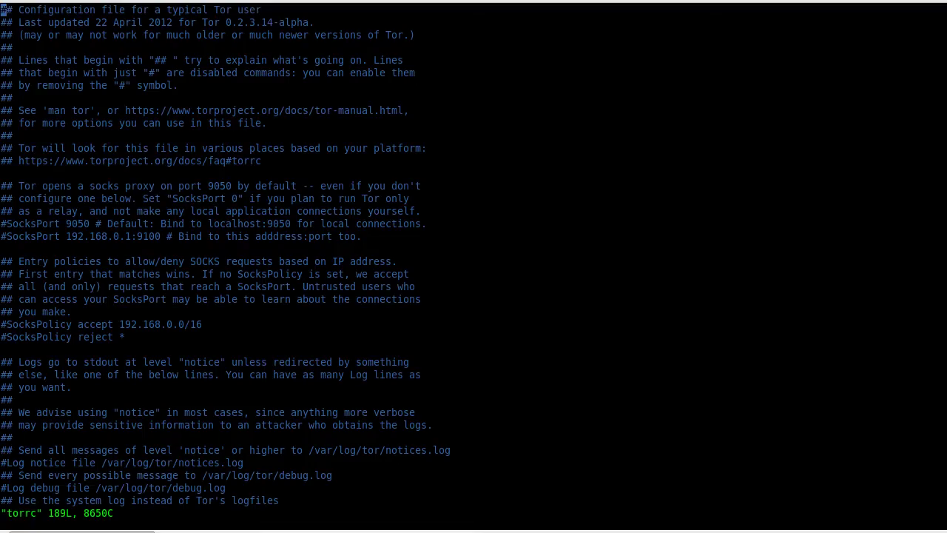
Step: Uncomment the first HiddenServiceDir /var/lib/tor/hidden_service/ line and its HiddenServicePort 80 127.0.0.1:80 line in the location-hidden services section
scroll(287, 222, down, 15)
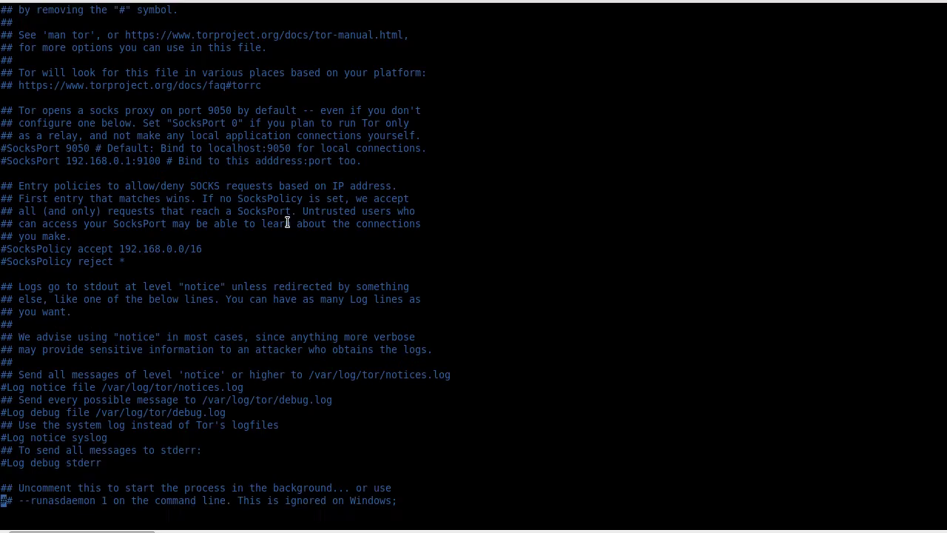
scroll(287, 222, down, 20)
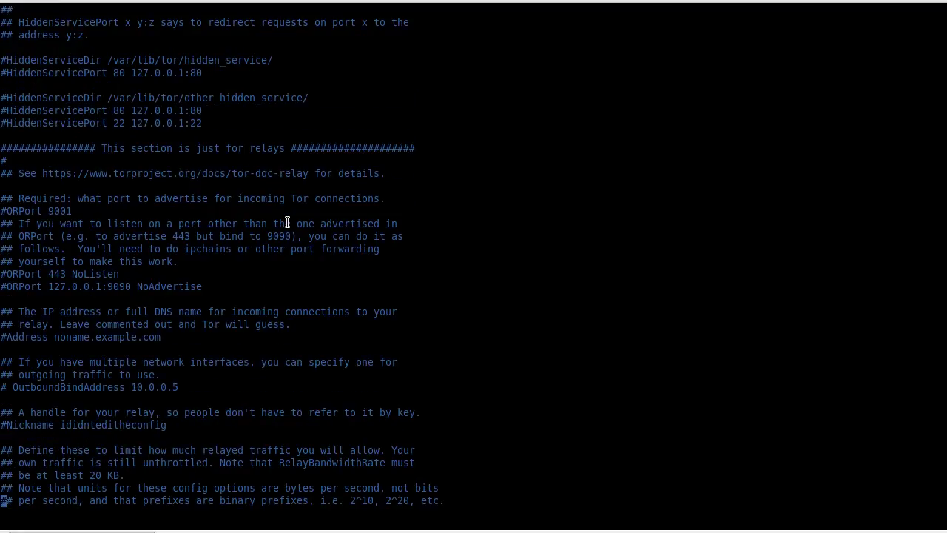
scroll(287, 222, up, 13)
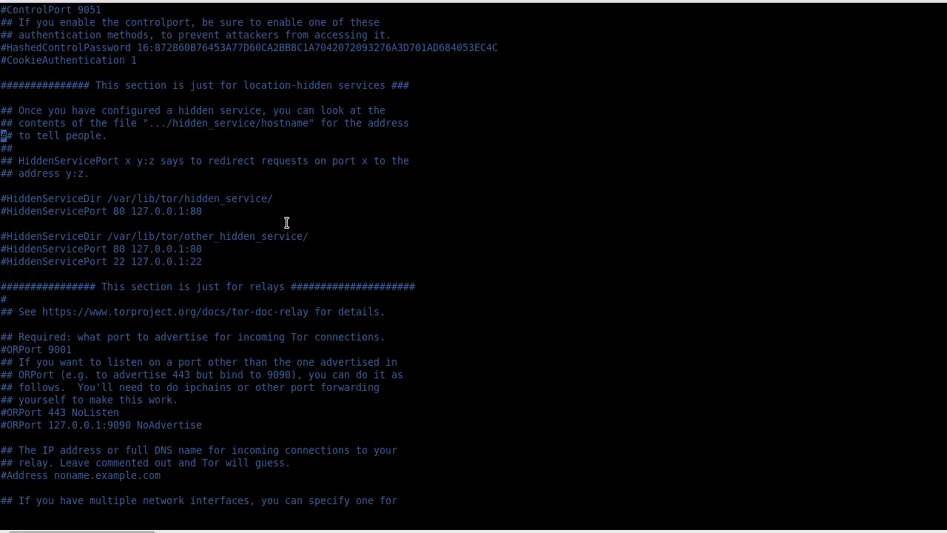
key(Down)
key(Down)
key(Down)
key(Down)
key(Down)
drag(5, 198, 273, 198)
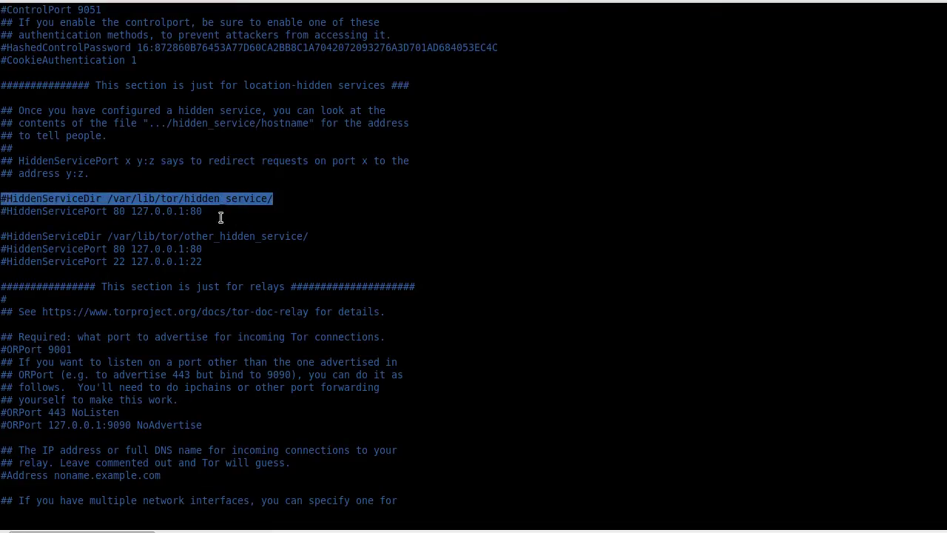
drag(221, 214, 2, 211)
click(494, 200)
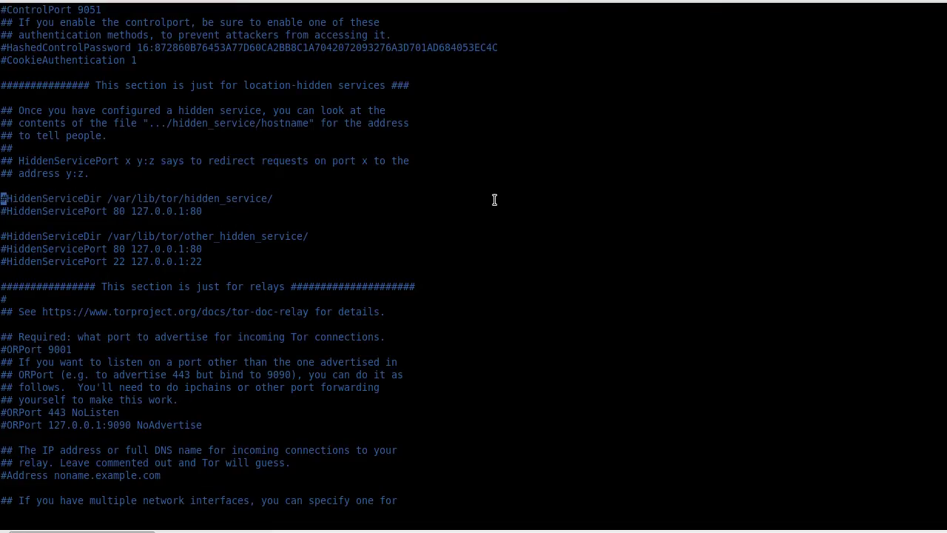
key(x)
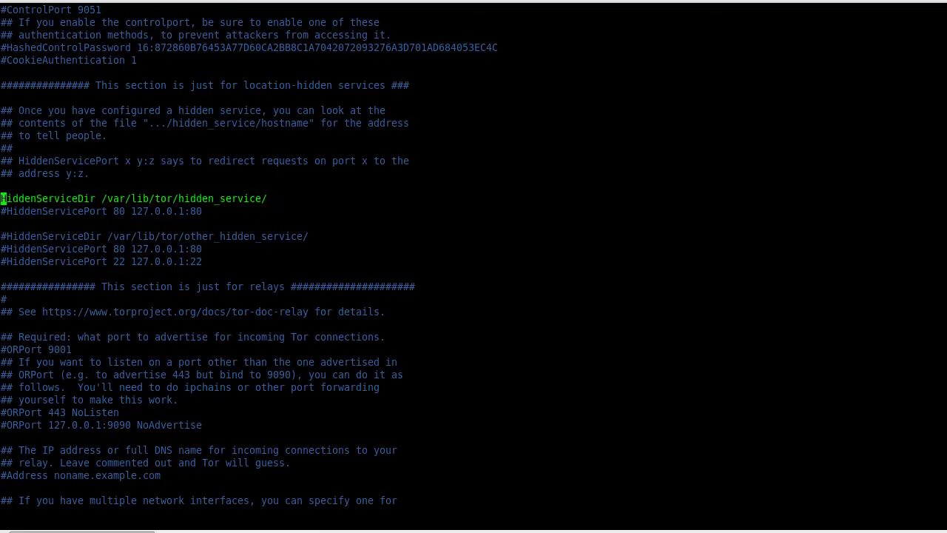
key(j)
key(x)
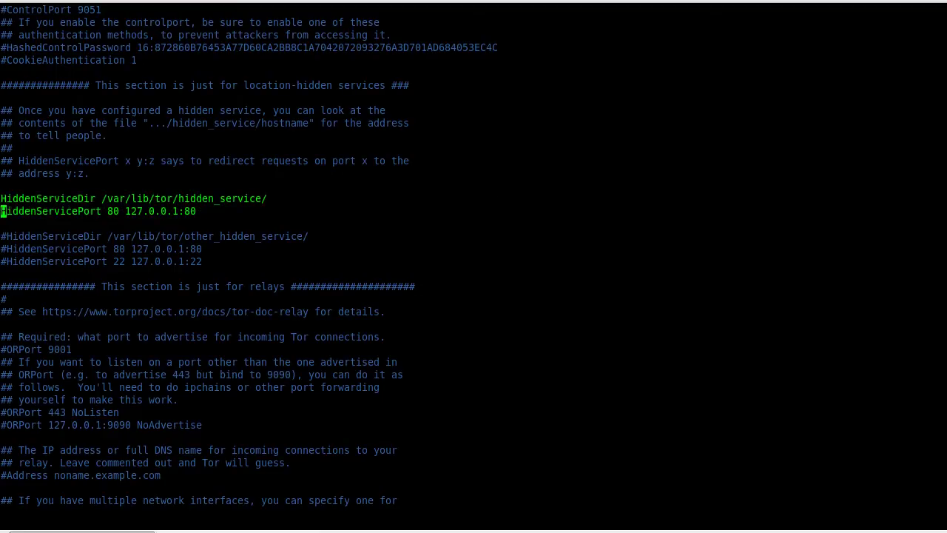
Step: Change the path of the active HiddenServiceDir line in torrc to /var/yp/
key(i)
key(Up)
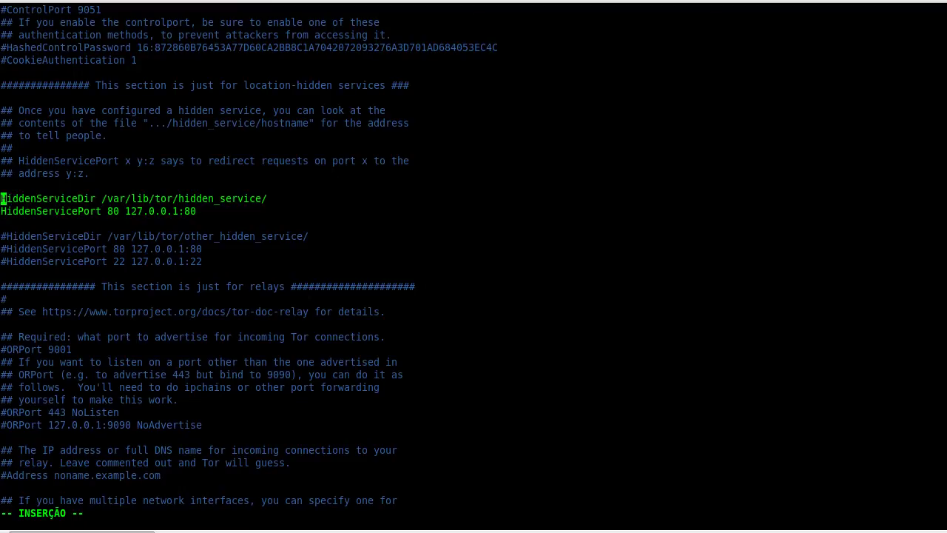
key(Down)
key(Up)
key(Down)
key(Up)
key(Right)
key(Right)
key(Right)
key(Right)
key(Right)
key(Right)
key(Right)
key(Right)
key(Right)
key(Right)
key(Right)
key(Right)
key(Right)
key(Right)
key(Right)
key(Right)
key(Right)
key(Right)
key(Right)
key(Right)
key(Right)
key(Right)
key(Right)
key(Right)
key(Right)
key(Right)
key(BackSpace)
key(BackSpace)
key(BackSpace)
key(BackSpace)
key(BackSpace)
key(BackSpace)
key(BackSpace)
key(BackSpace)
key(BackSpace)
key(BackSpace)
key(BackSpace)
key(BackSpace)
key(BackSpace)
key(BackSpace)
key(BackSpace)
key(BackSpace)
key(BackSpace)
key(BackSpace)
key(BackSpace)
key(BackSpace)
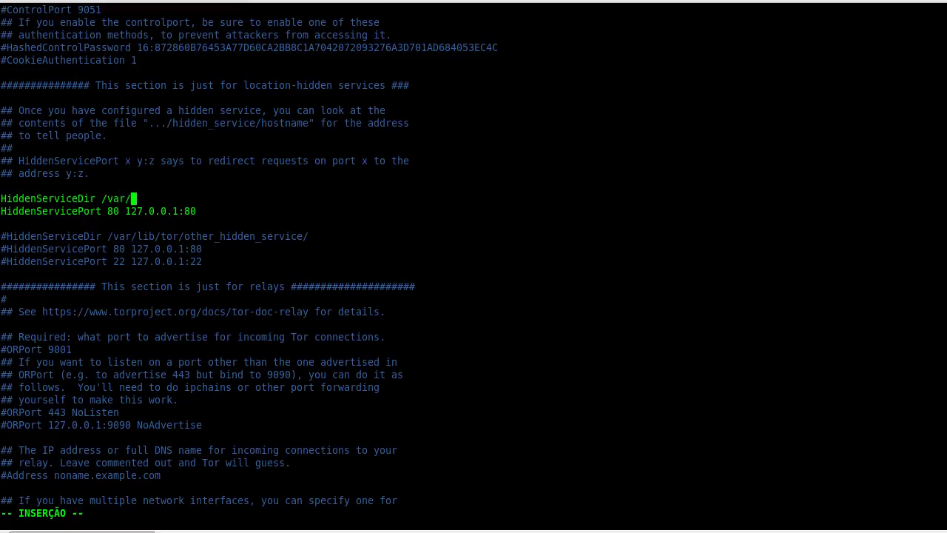
text(yp/)
Step: Save the torrc file and quit vim with wq
key(Down)
key(Escape)
key(shift+semicolon)
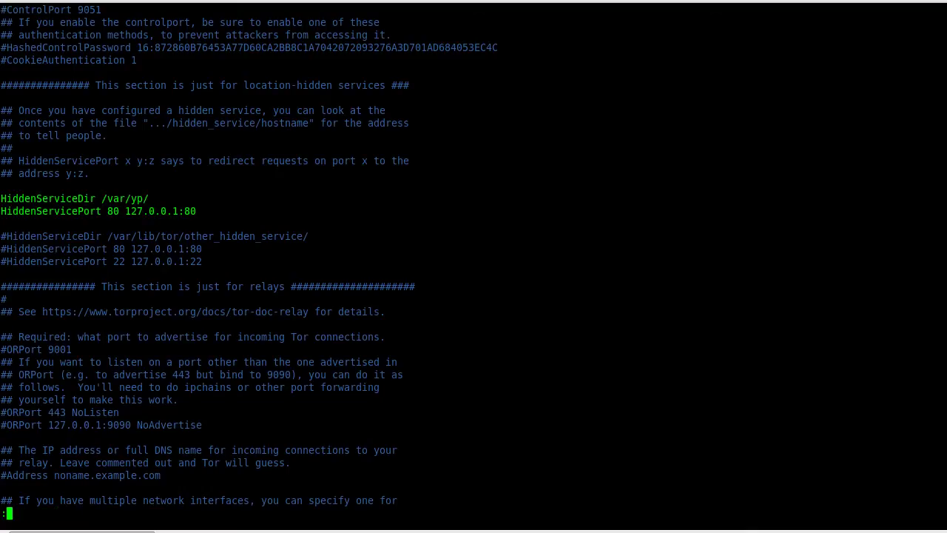
text(wq)
key(Return)
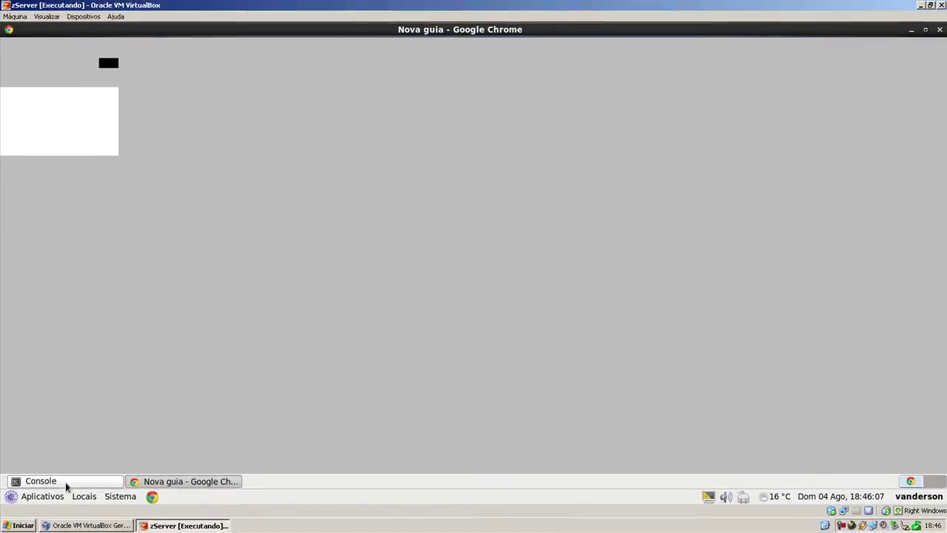
Step: Return to the console, run yum install httpd mod_ssl and confirm the installation with y
key(alt+Tab)
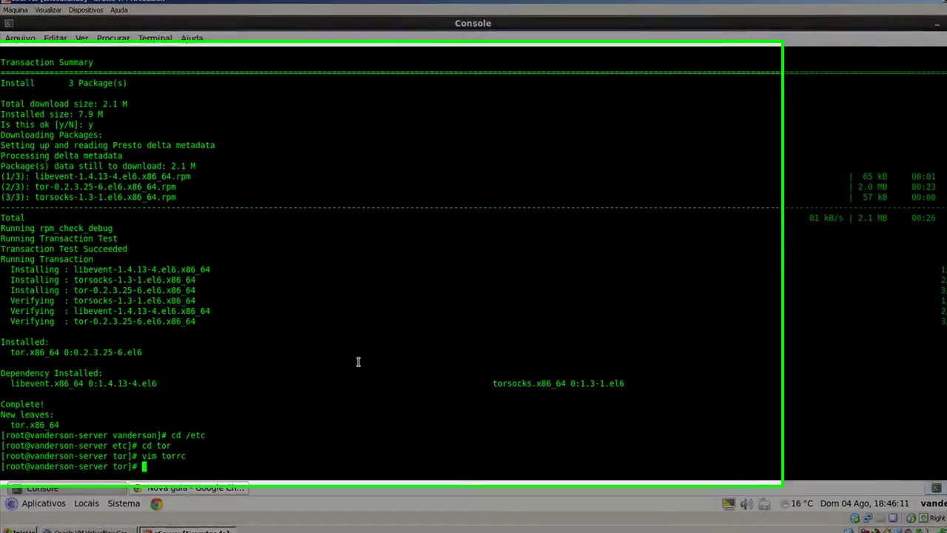
text(yu)
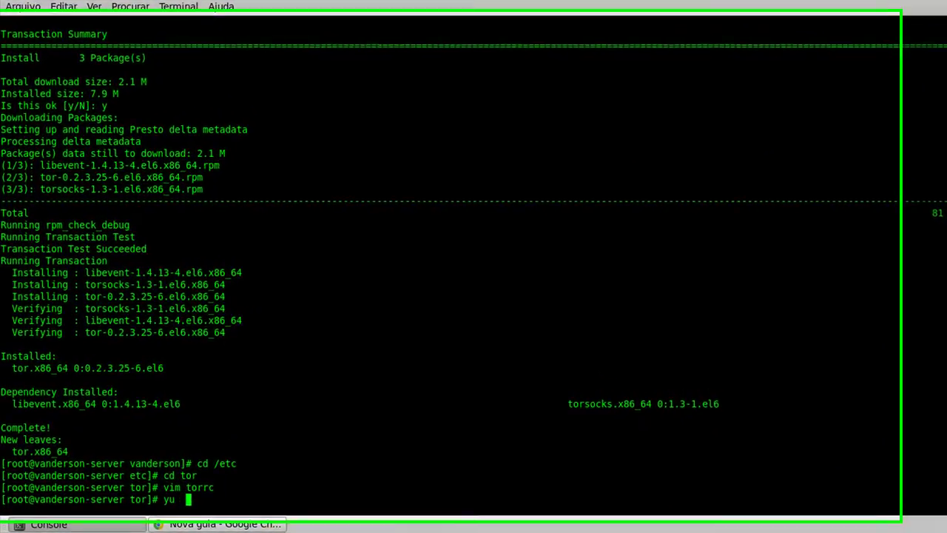
text(m )
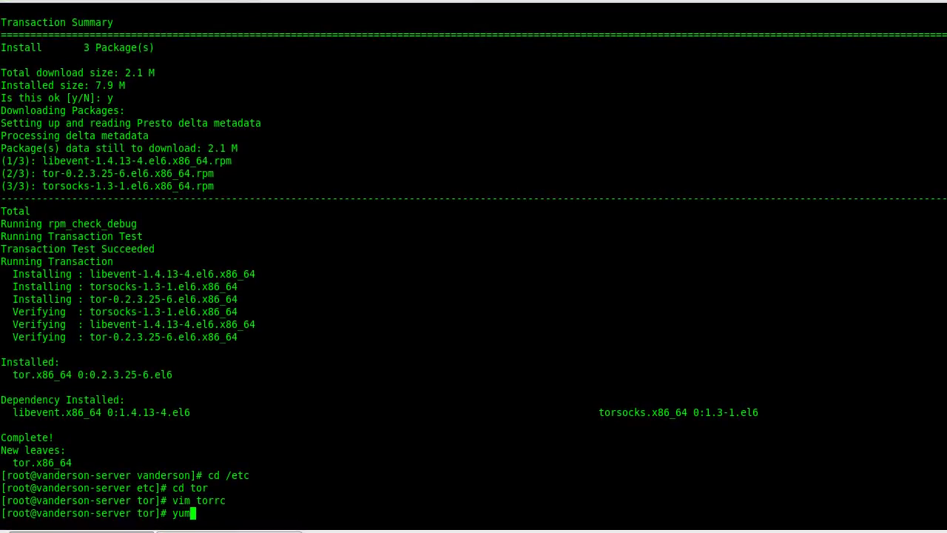
text(install httpd)
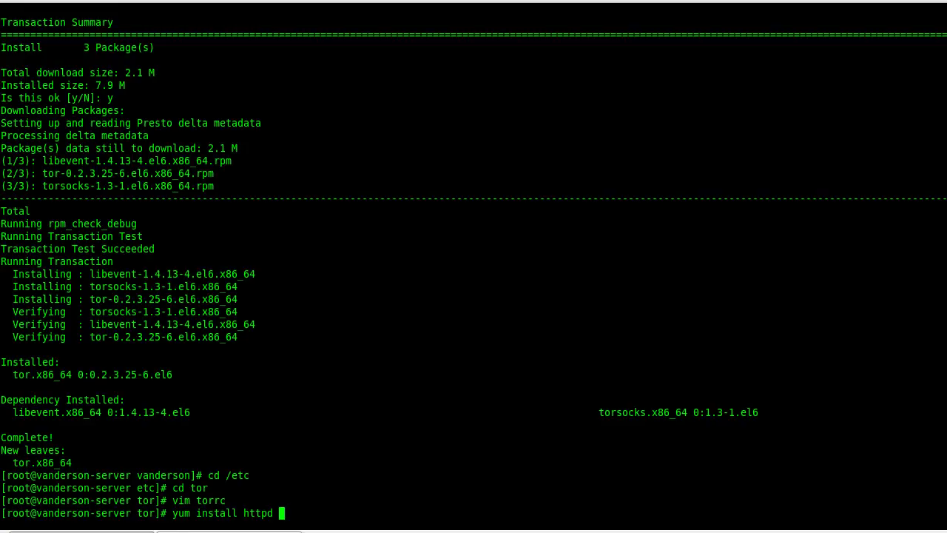
text(mod_ssl)
key(Return)
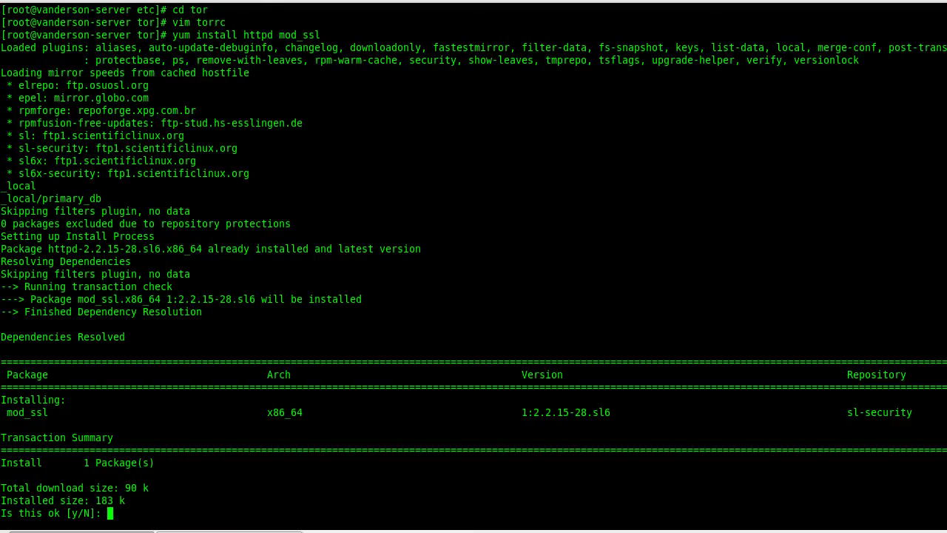
text(y)
key(Return)
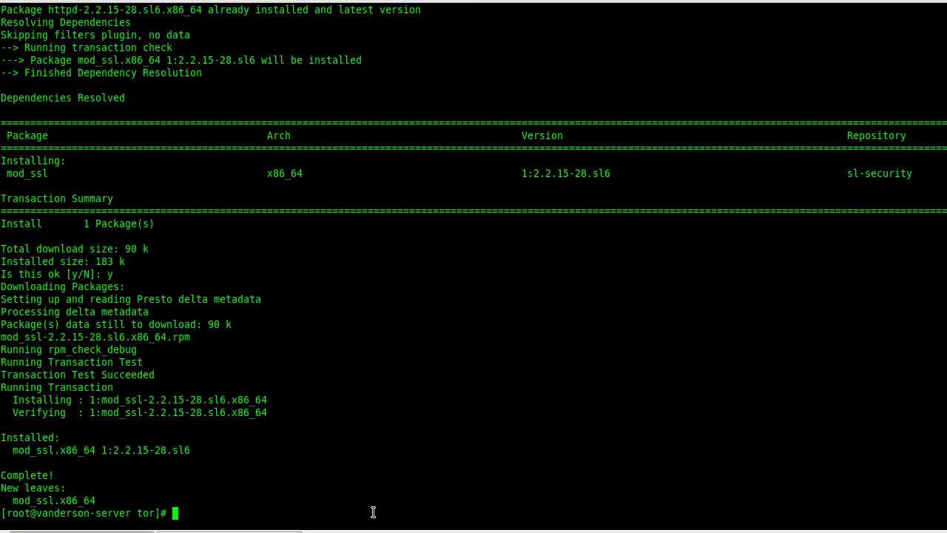
Step: Switch to Chrome in the virtual machine and load localhost to check the Apache server
key(alt+Tab)
key(F5)
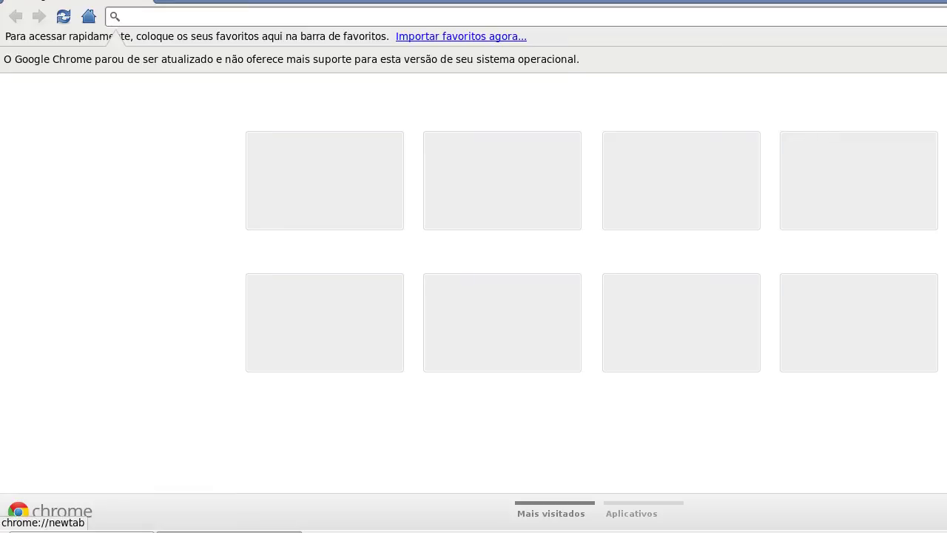
text(localhost)
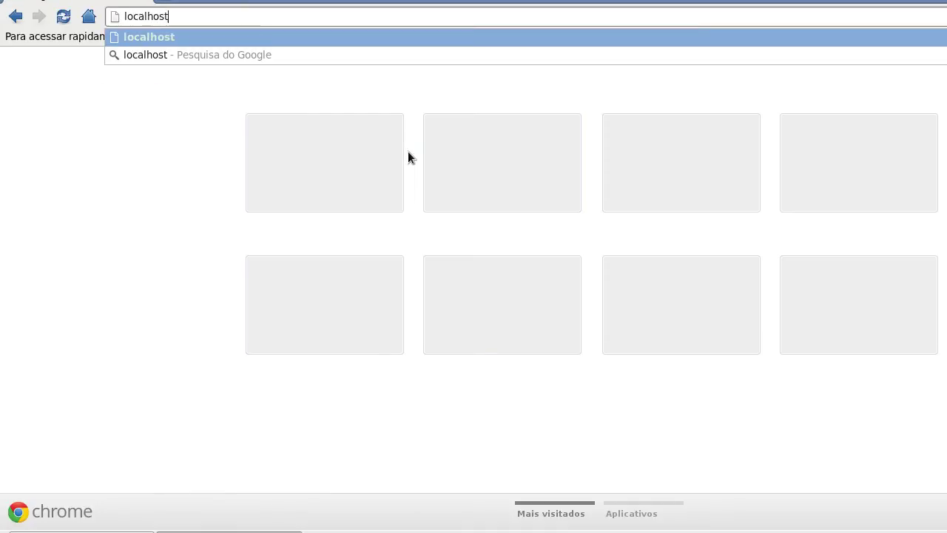
key(Return)
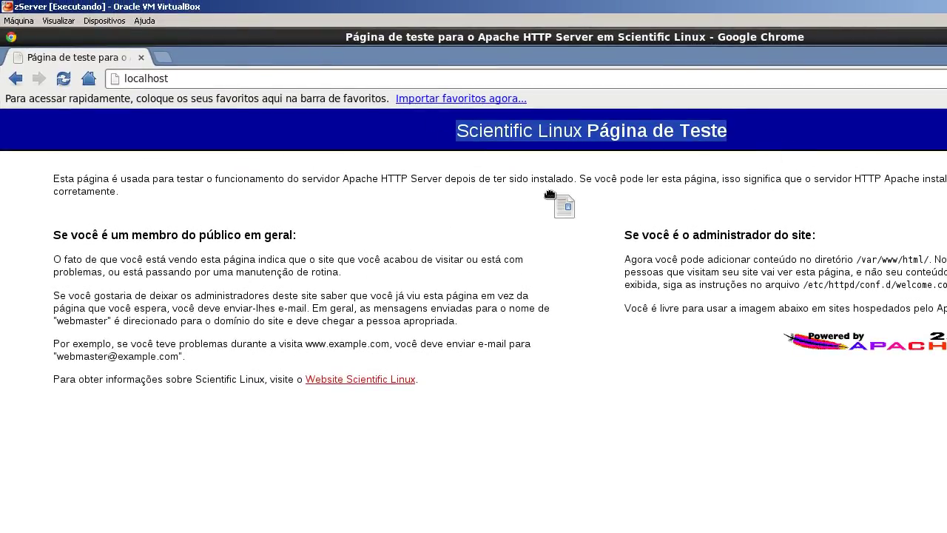
Step: Switch back to the console, go to /etc/httpd/conf and list its files
key(alt+Tab)
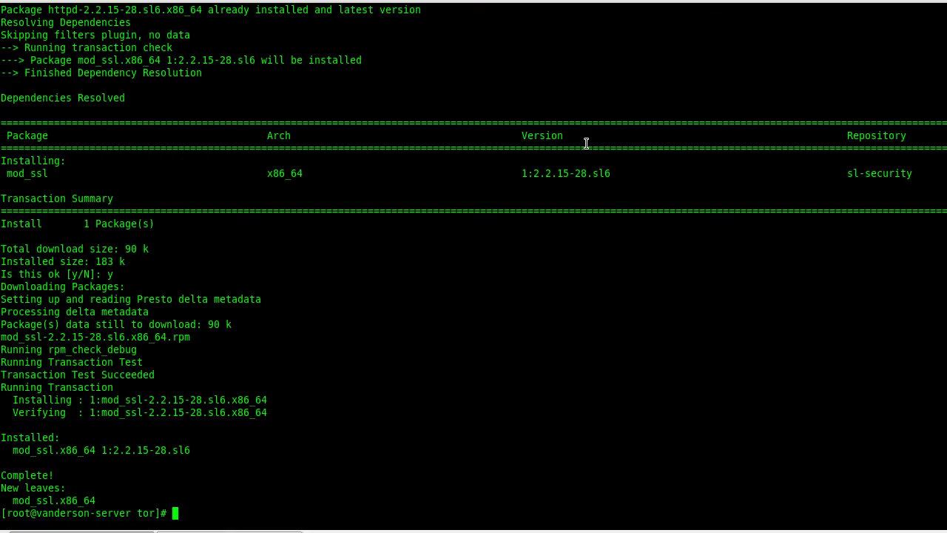
text(cd /etc)
key(Return)
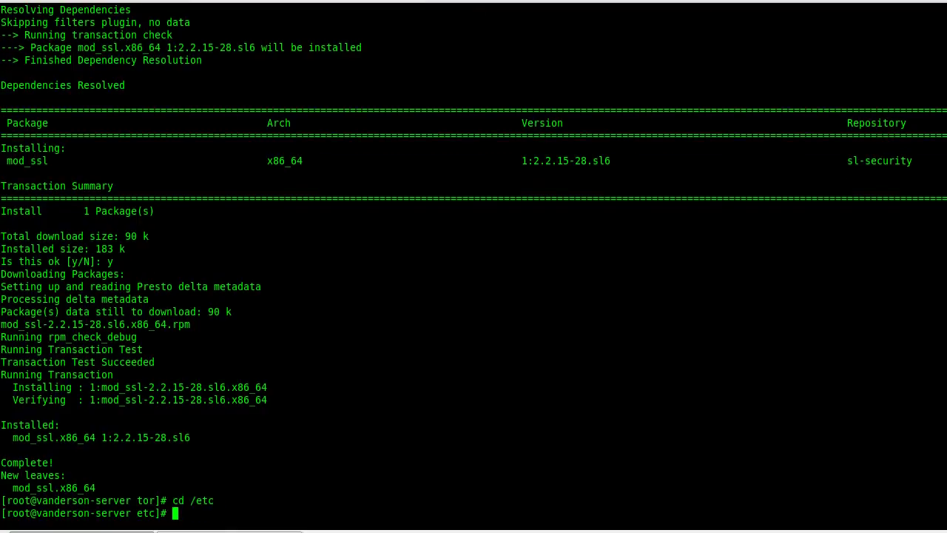
text(cd httpd/v)
key(BackSpace)
text(conf)
key(Return)
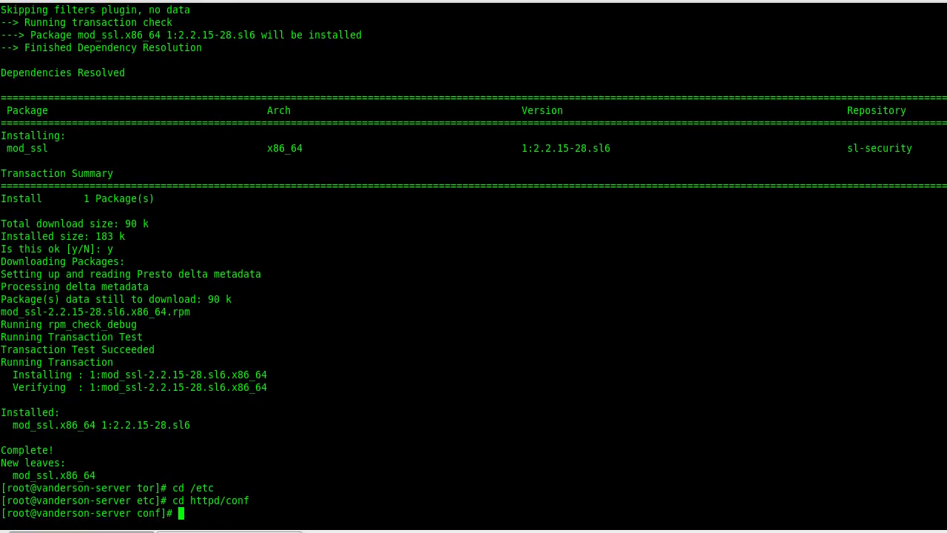
text(ls)
key(Return)
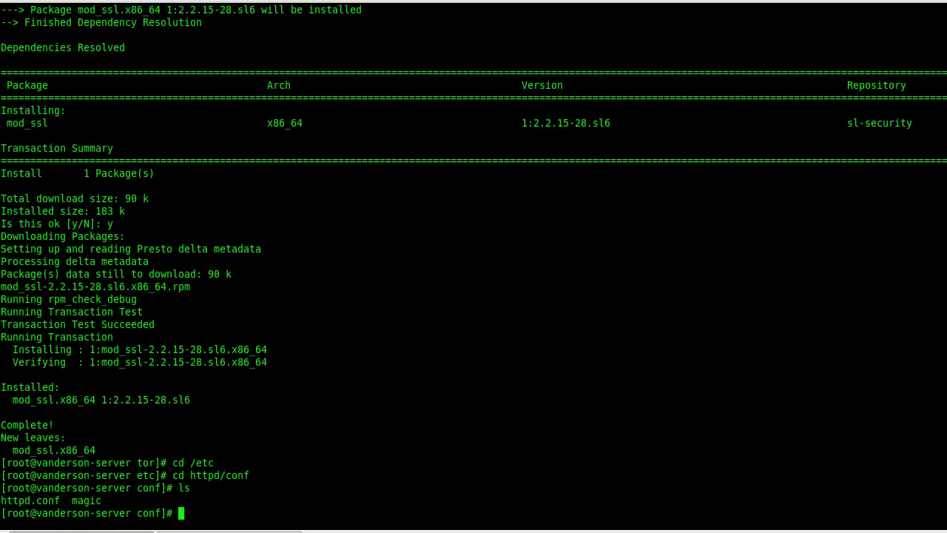
Step: Go up to the httpd directory, list it, enter conf.d and list the configuration files there
text(cd)
key(BackSpace)
key(BackSpace)
key(BackSpace)
text(cd ..)
key(Return)
text(ls)
key(Return)
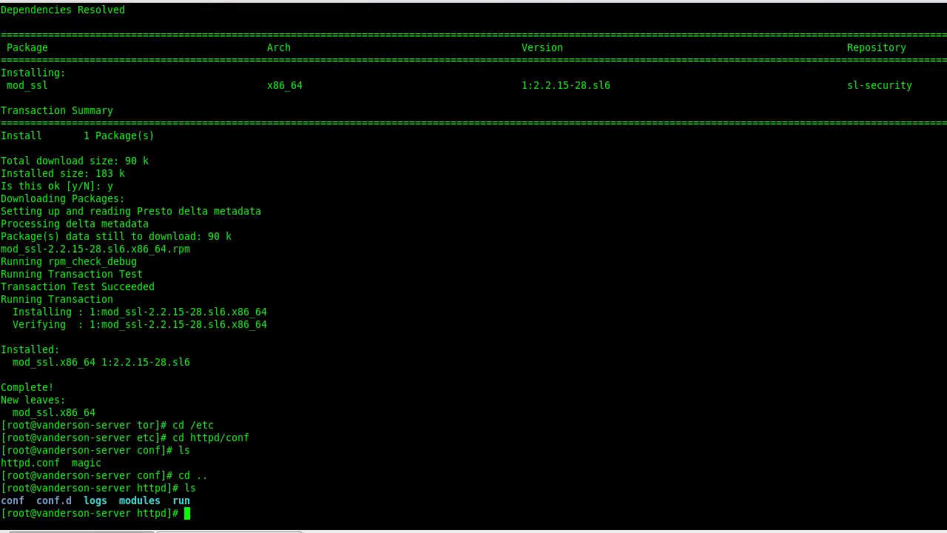
text(cd conf.d)
key(Return)
text(ls)
key(Return)
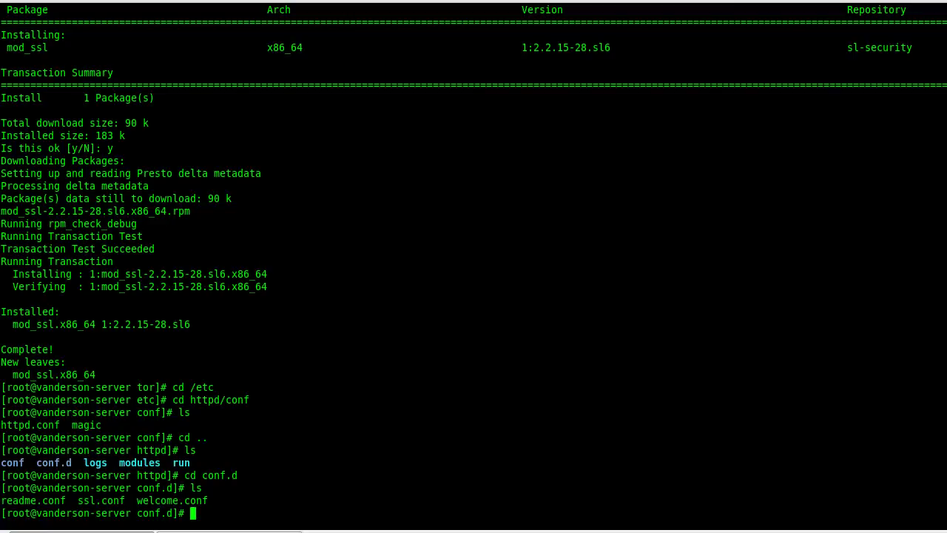
Step: Open the ssl.conf file in vim
text(vim ssl.conf)
key(BackSpace)
key(Return)
Step: Find the Listen 443 directive in ssl.conf and highlight it for inspection
click(3, 23)
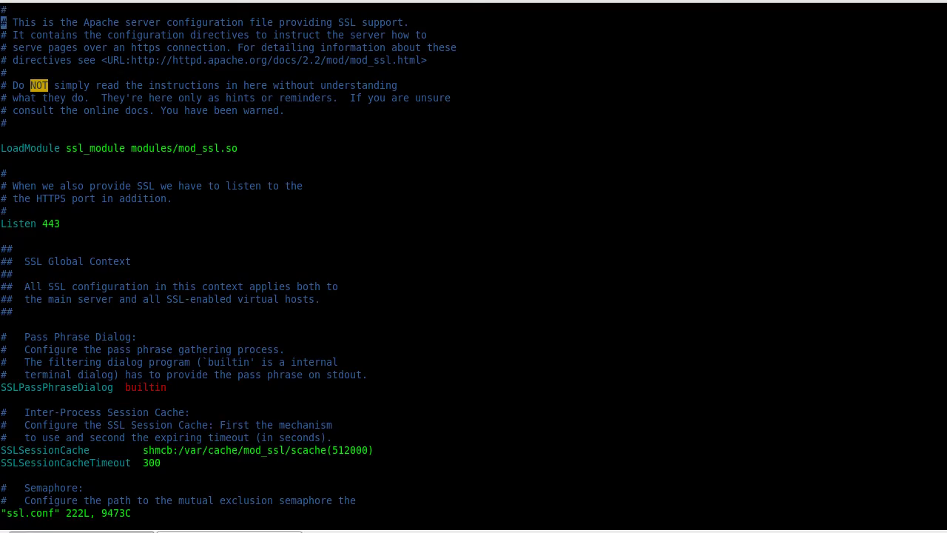
click(3, 211)
click(3, 274)
click(3, 312)
click(3, 374)
drag(2, 223, 66, 223)
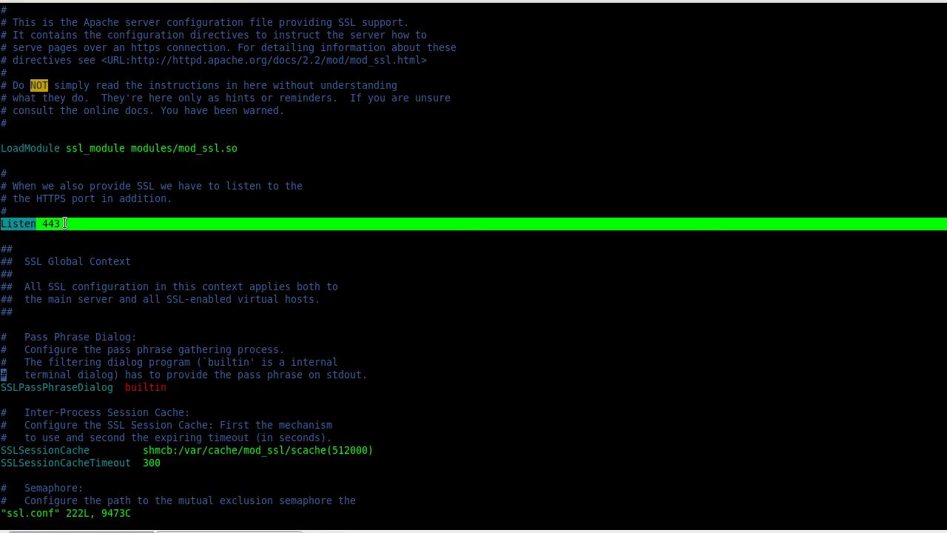
click(270, 204)
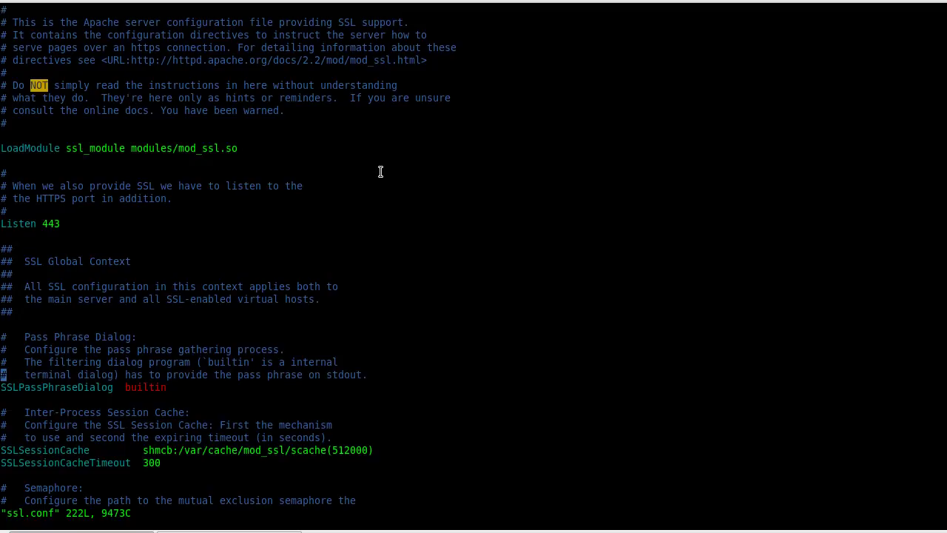
Step: Read through the remaining SSL settings and the VirtualHost block down to the end of ssl.conf
key(Down)
key(Down)
key(Down)
key(Down)
key(Down)
key(Down)
key(Down)
key(Down)
key(Down)
key(Down)
key(Down)
key(Down)
key(Down)
key(Down)
key(Down)
key(Down)
key(Down)
key(Down)
key(Down)
key(Down)
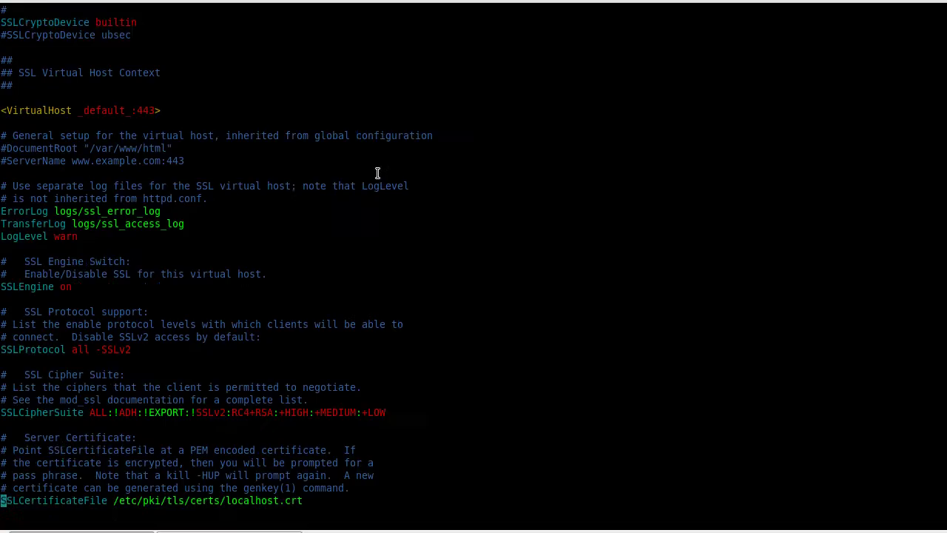
key(Down)
key(Down)
key(Down)
key(Down)
key(Down)
key(Down)
key(Down)
key(Down)
key(Down)
key(Down)
key(Down)
key(Down)
key(Down)
key(Down)
key(Down)
key(Down)
key(Down)
key(Down)
key(Down)
key(Down)
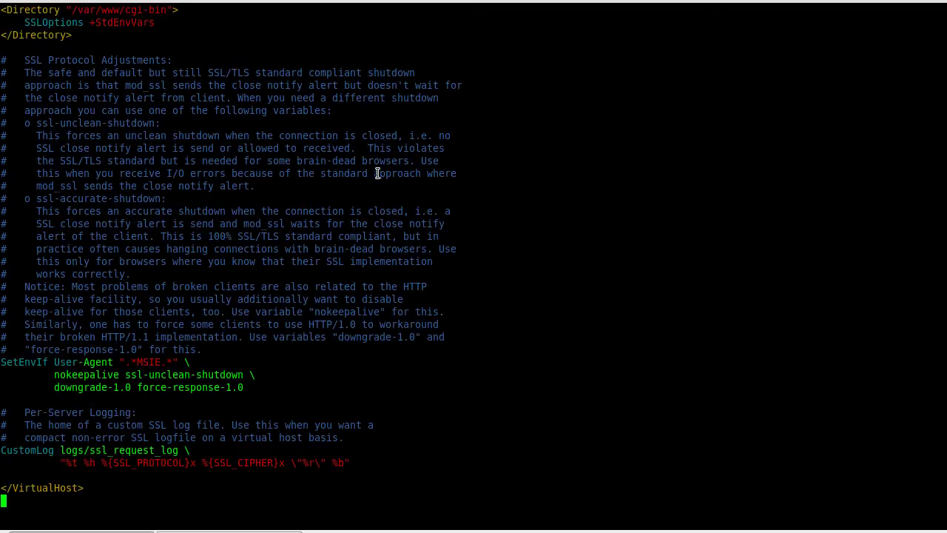
Step: Go back up through ssl.conf to its beginning and quit vim without changing the file
key(Up)
key(Up)
key(Up)
key(Up)
key(Up)
key(Up)
key(Up)
key(Up)
key(Up)
key(Up)
key(Up)
key(Up)
key(Up)
key(Up)
key(Up)
key(Up)
key(Up)
key(Up)
key(Up)
key(Up)
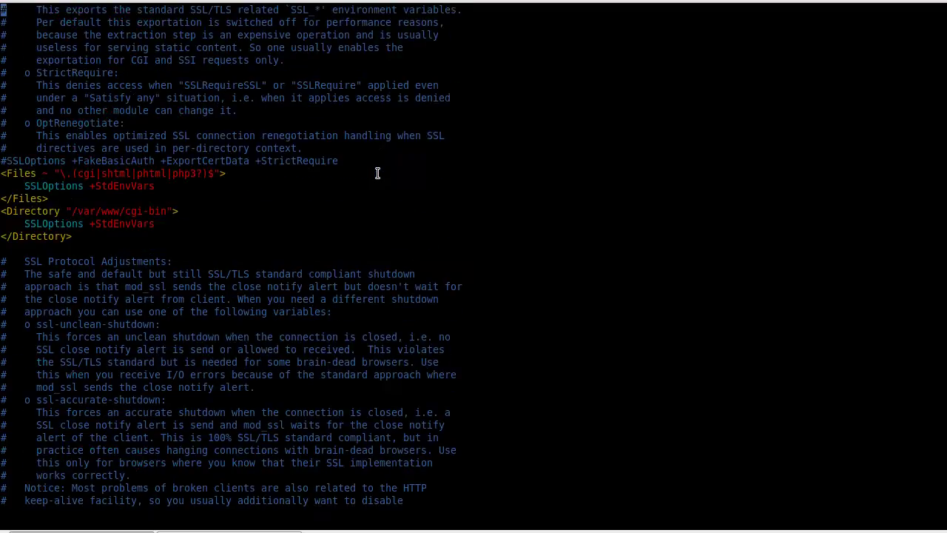
key(Up)
key(Up)
key(Up)
key(Up)
key(Up)
key(Up)
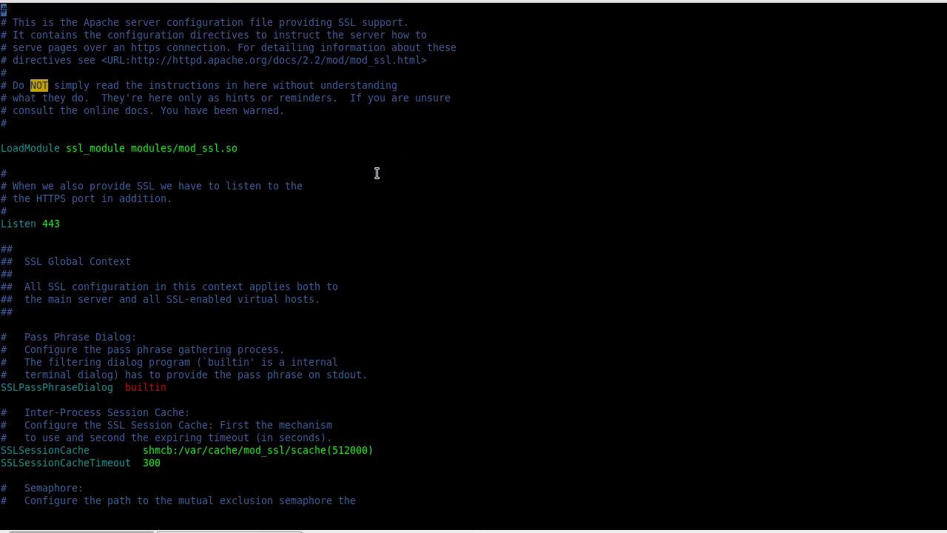
text(:q)
key(Return)
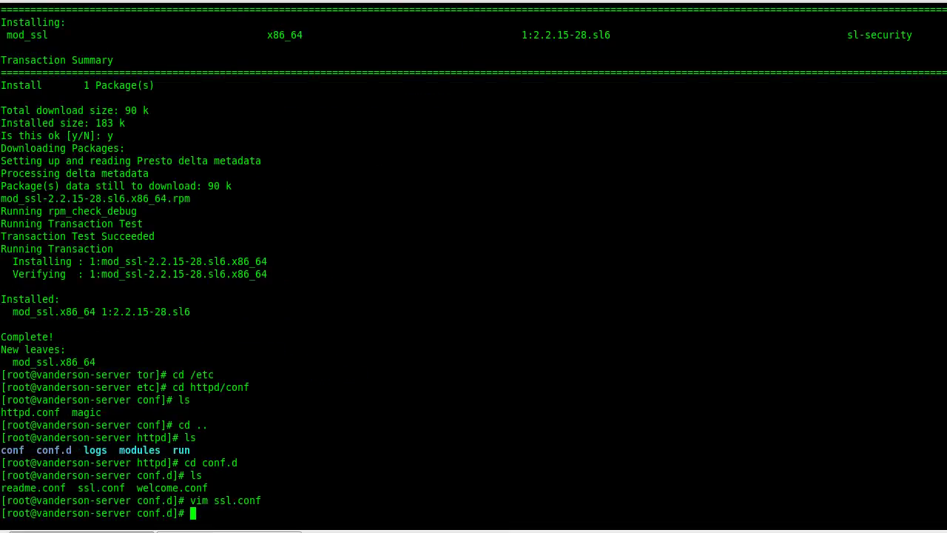
Step: Go up to the httpd directory and restart the httpd service
text(cd ..)
key(Return)
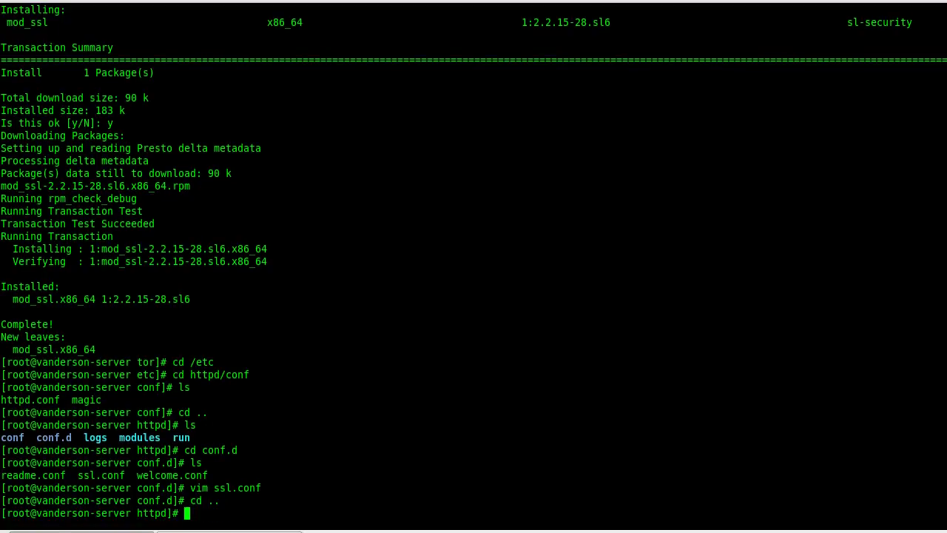
text(service httpd restra)
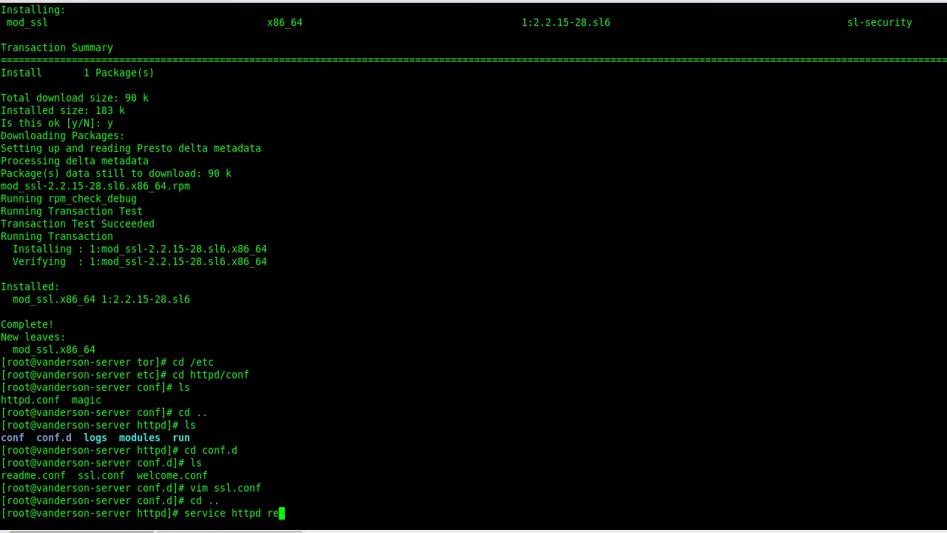
key(BackSpace)
key(BackSpace)
text(art)
key(Return)
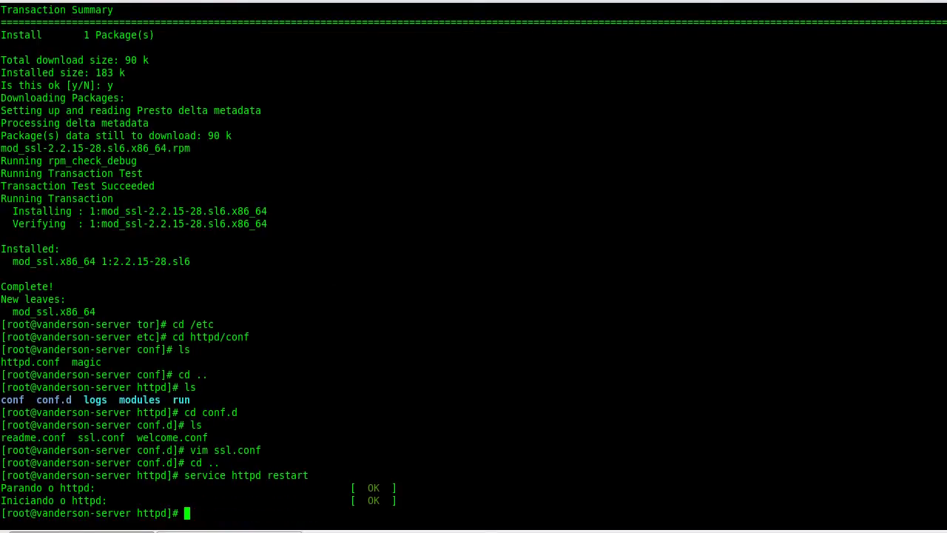
key(alt+Tab)
click(215, 16)
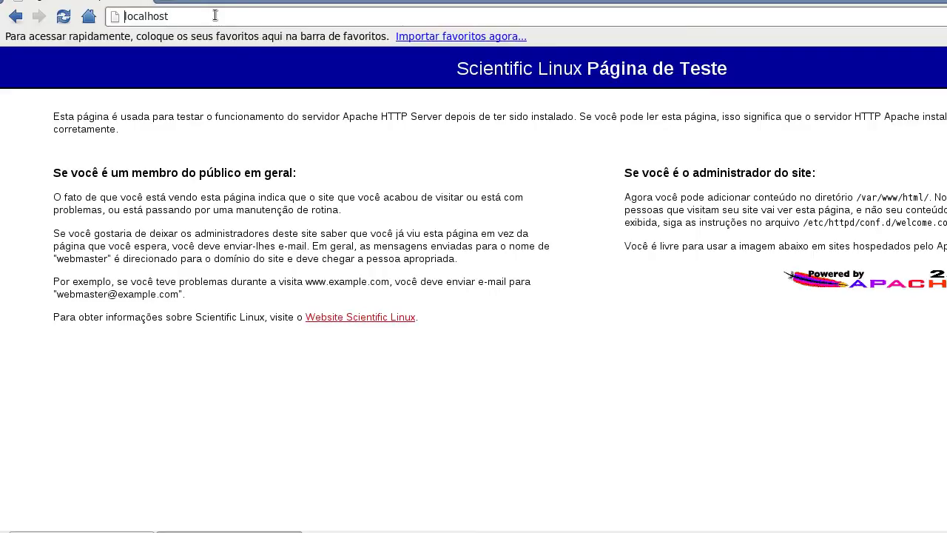
text(https:)
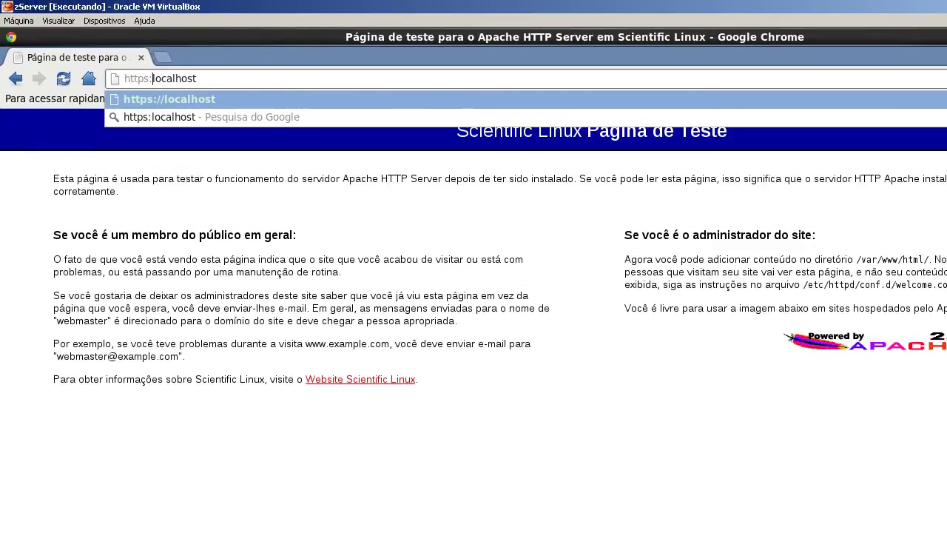
text(//)
key(End)
key(Return)
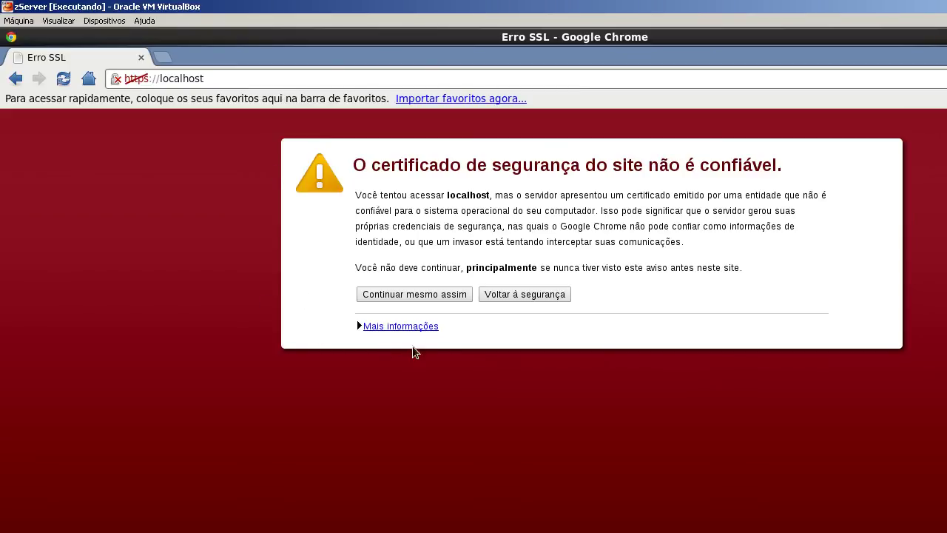
Step: Expand the additional information on the certificate warning page and read through the explanation
click(360, 328)
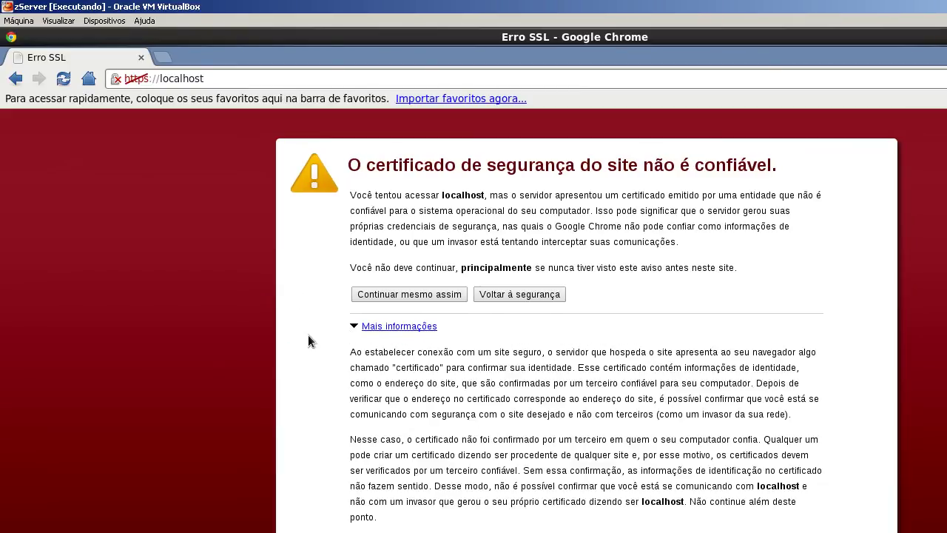
scroll(308, 338, down, 2)
scroll(309, 337, up, 2)
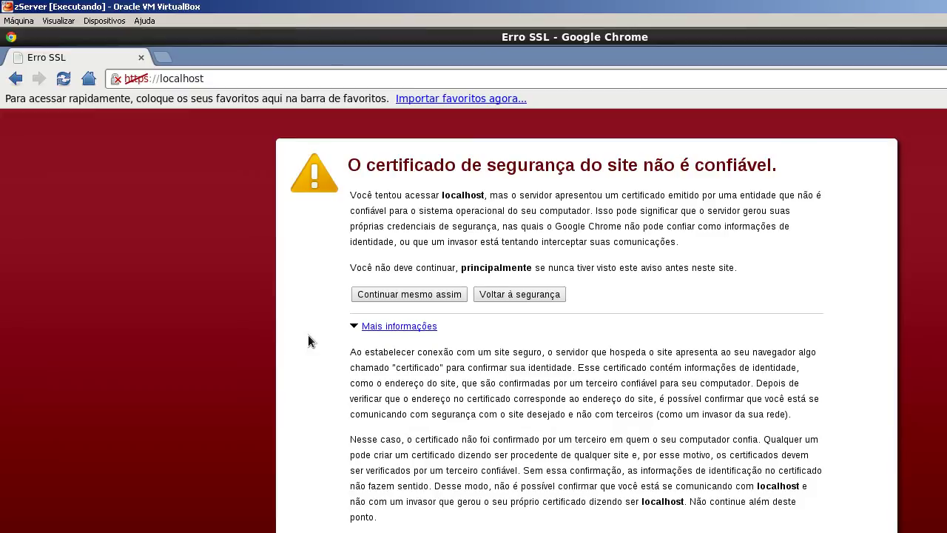
scroll(309, 337, down, 2)
scroll(308, 337, up, 2)
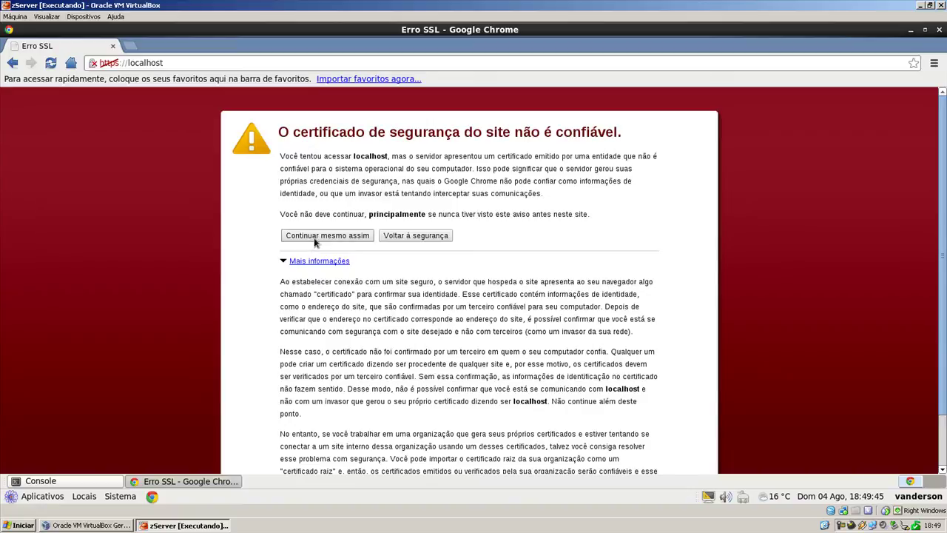
Step: Continue past the certificate warning to the localhost page and briefly highlight its heading
click(314, 238)
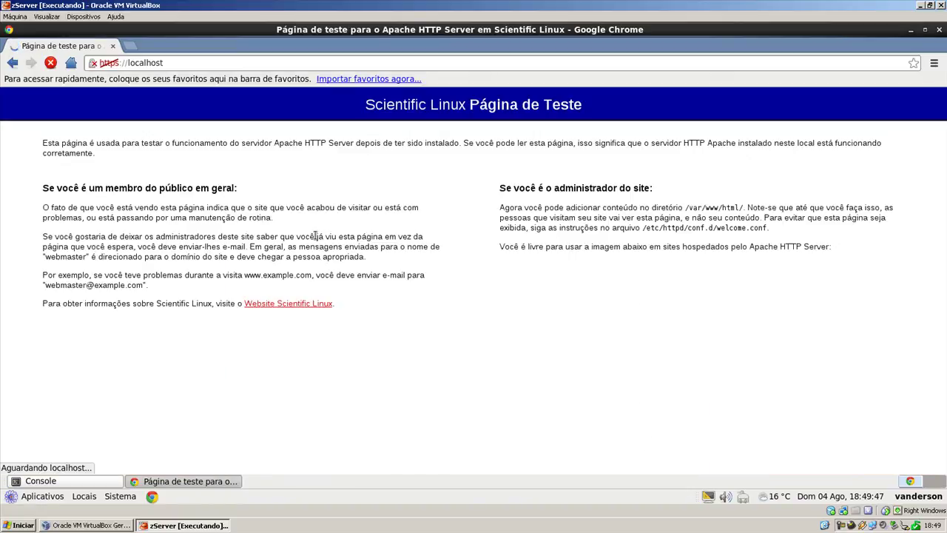
drag(327, 105, 645, 104)
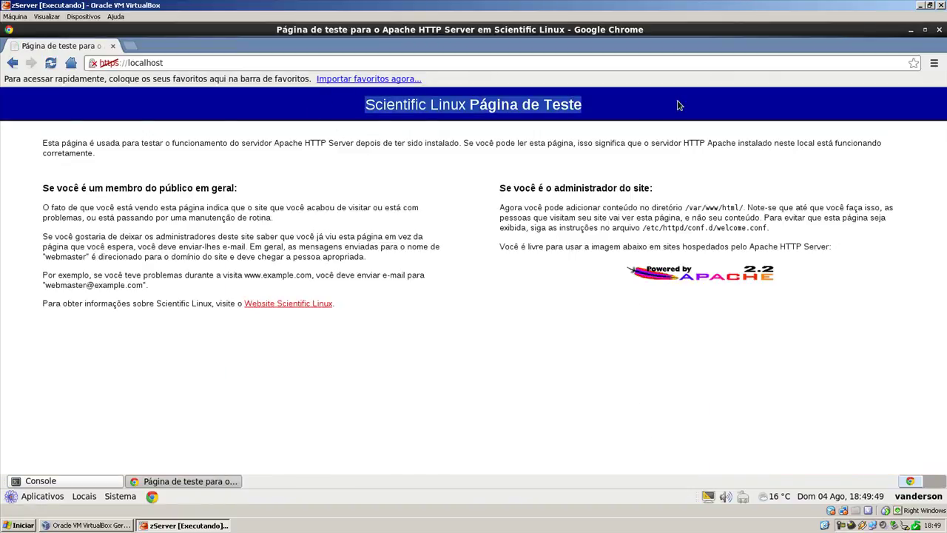
click(668, 107)
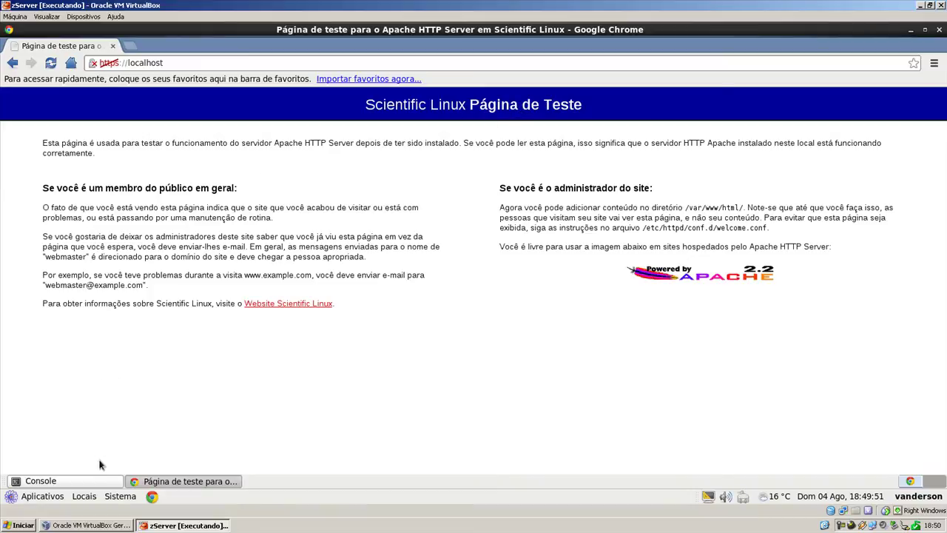
Step: Switch back to the Console, change to the /etc/tor directory and open torrc in vim
click(102, 481)
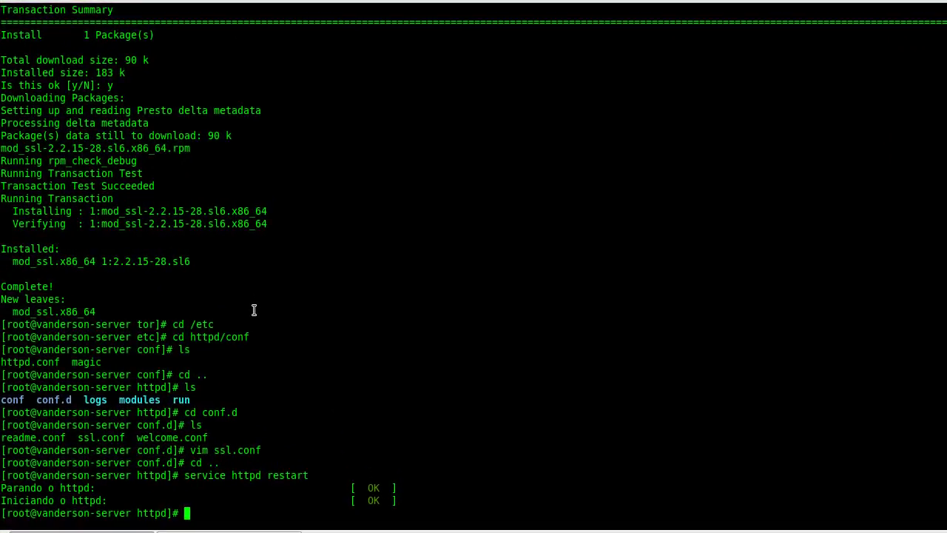
text(cd /etc)
key(Return)
text(cd )
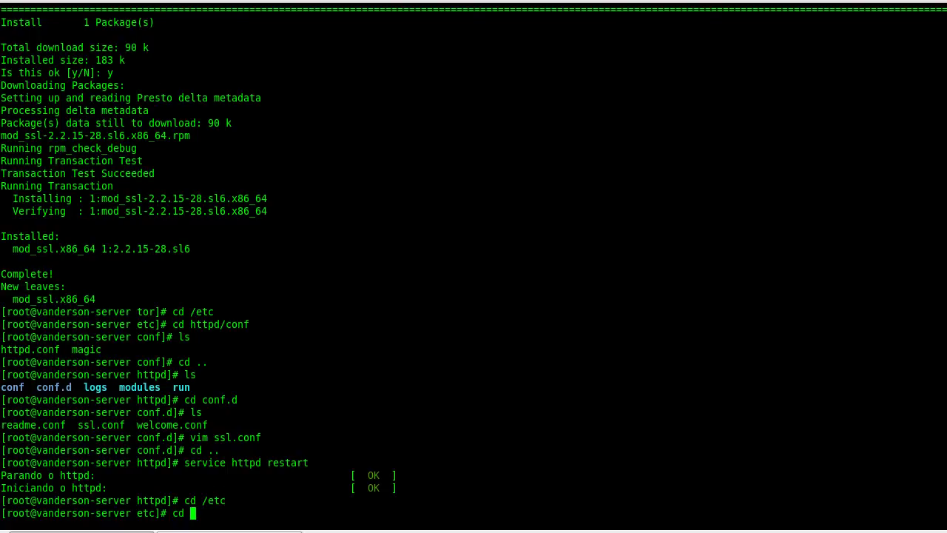
text(tor)
key(Return)
text(vim to)
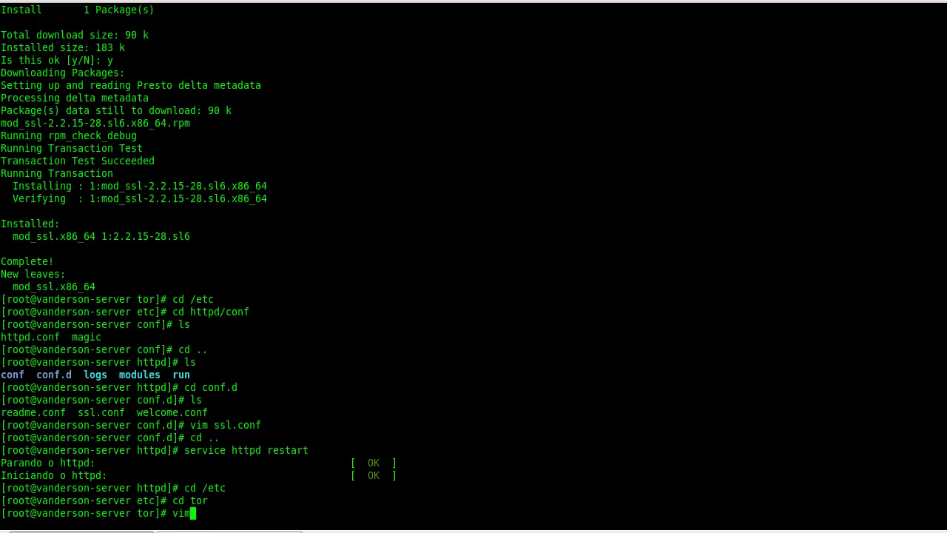
text(rrc)
key(Return)
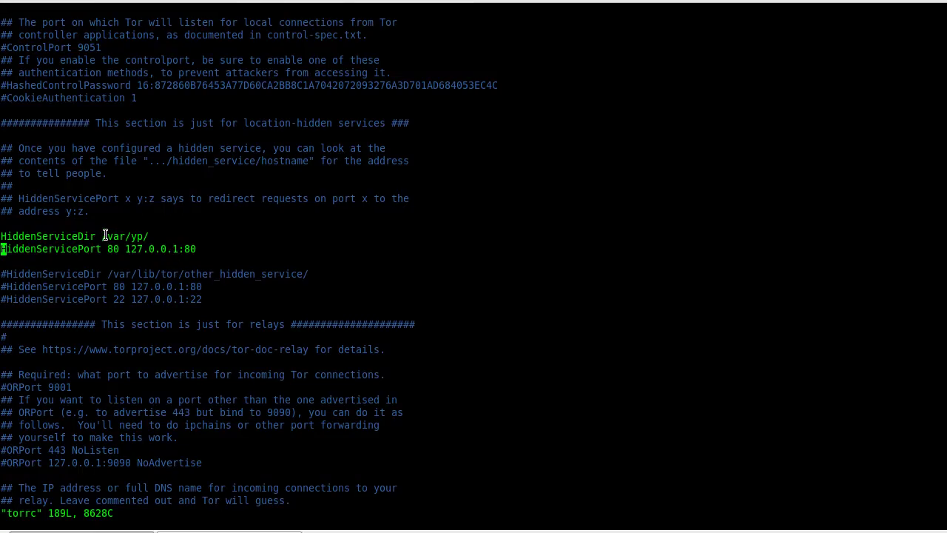
Step: Duplicate the "HiddenServicePort 80 127.0.0.1:80" line onto a new line directly below it in torrc
drag(105, 236, 151, 236)
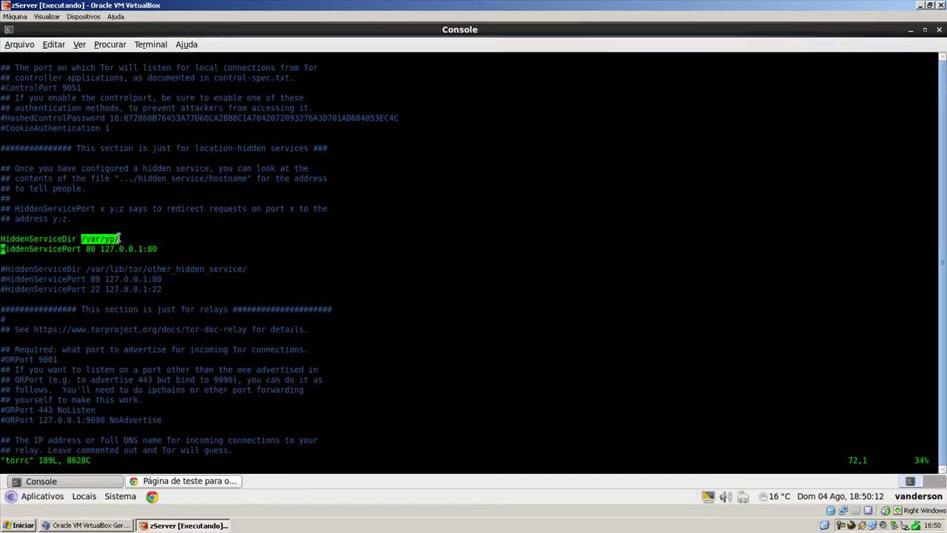
click(168, 236)
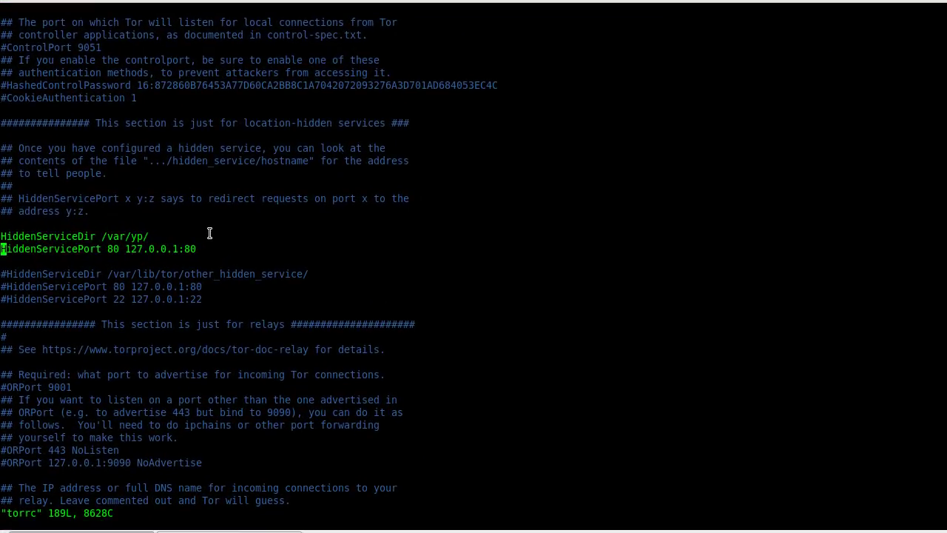
key(i)
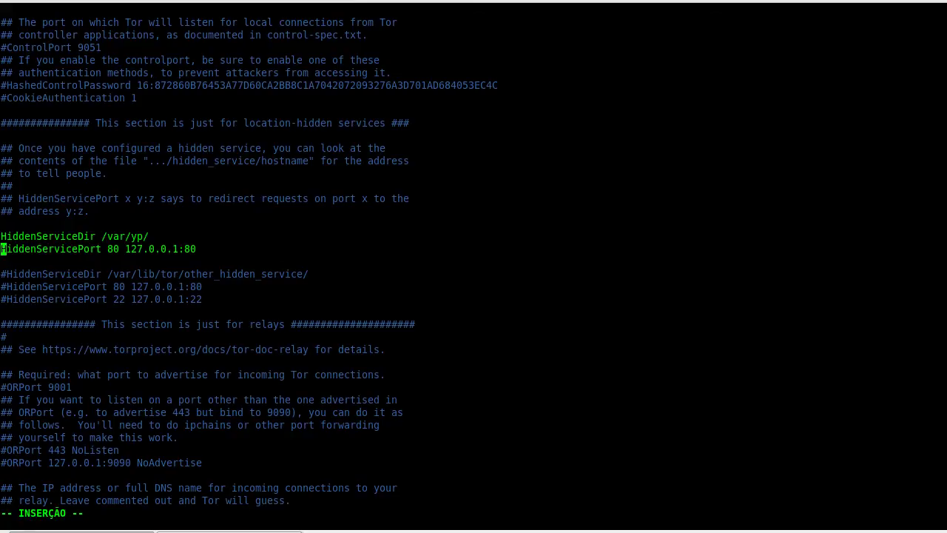
key(End)
key(Return)
mouse_move(2, 249)
mouse_down()
mouse_move(196, 249)
mouse_move(2, 249)
mouse_up()
key(super+c)
click(153, 250)
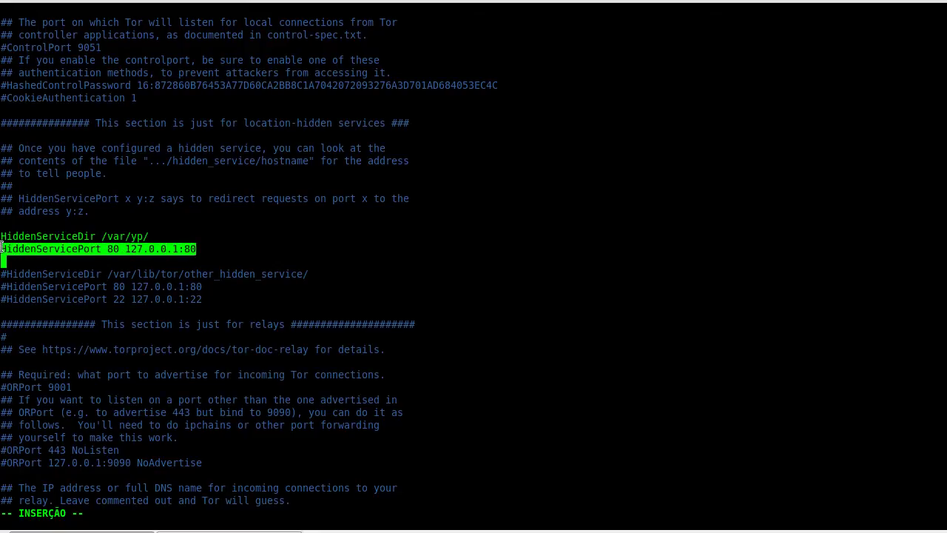
right_click(106, 253)
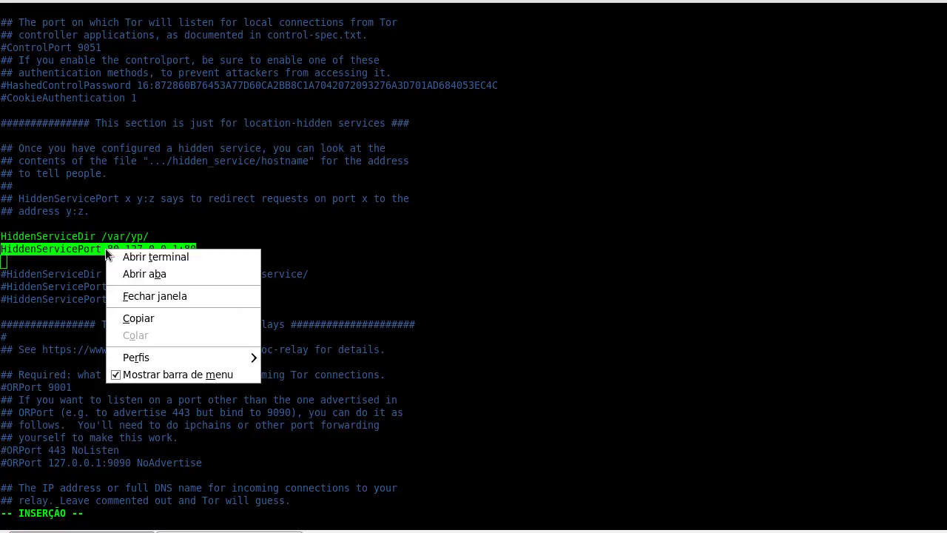
click(128, 319)
right_click(414, 183)
click(444, 269)
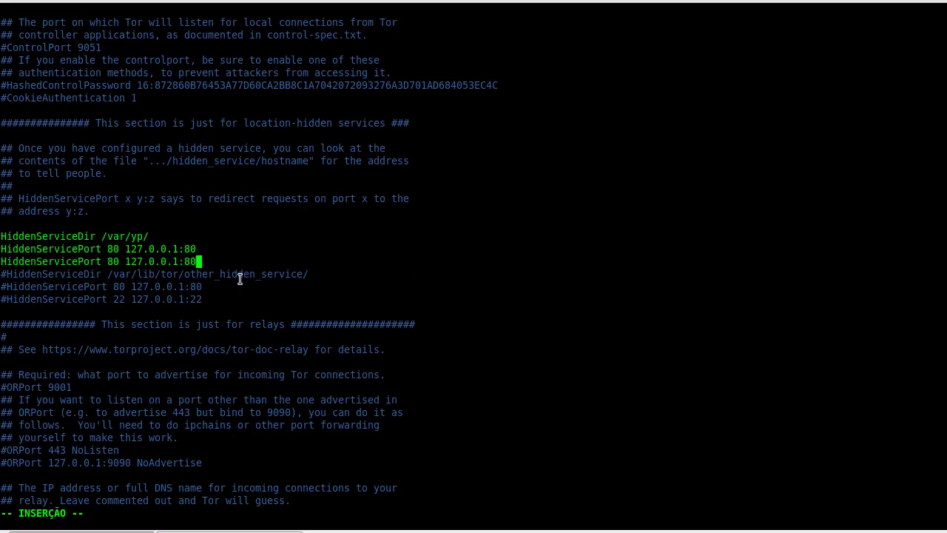
Step: Change the hidden service's virtual port to 443 in the duplicated HiddenServicePort line
key(Left)
key(Left)
key(Left)
key(Left)
key(Left)
key(Left)
key(Left)
key(Left)
key(Left)
key(Left)
key(Left)
key(Left)
key(Left)
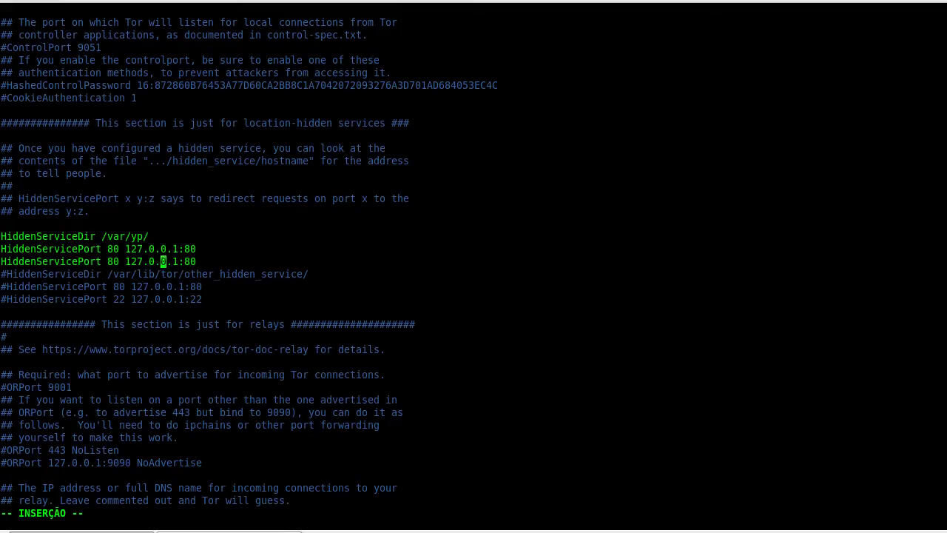
key(BackSpace)
key(BackSpace)
text(443)
Step: Change the target at the end of the duplicated HiddenServicePort line to 127.0.0.1:443
key(Right)
key(Right)
key(Right)
key(Right)
key(Right)
key(Right)
key(Right)
key(Right)
key(Right)
key(Right)
key(Right)
key(Right)
key(Right)
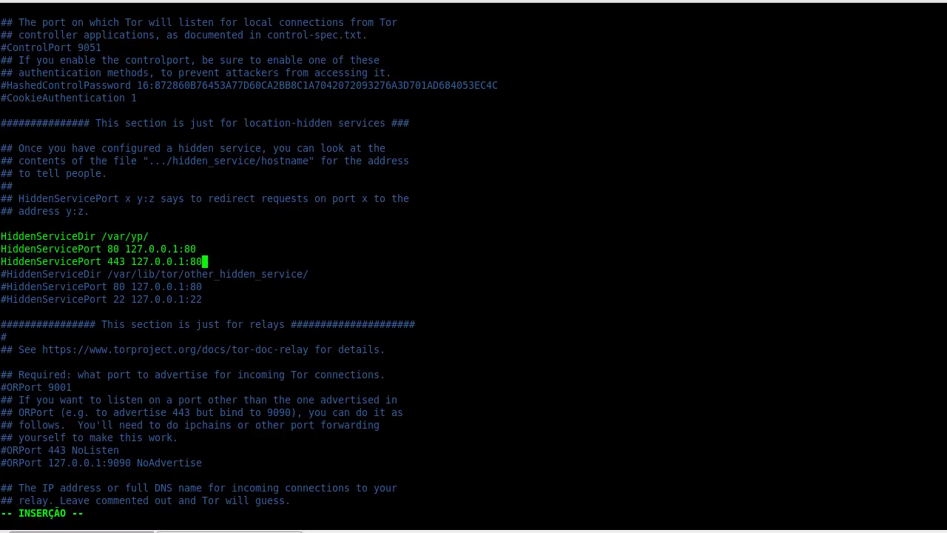
key(BackSpace)
key(BackSpace)
text(443)
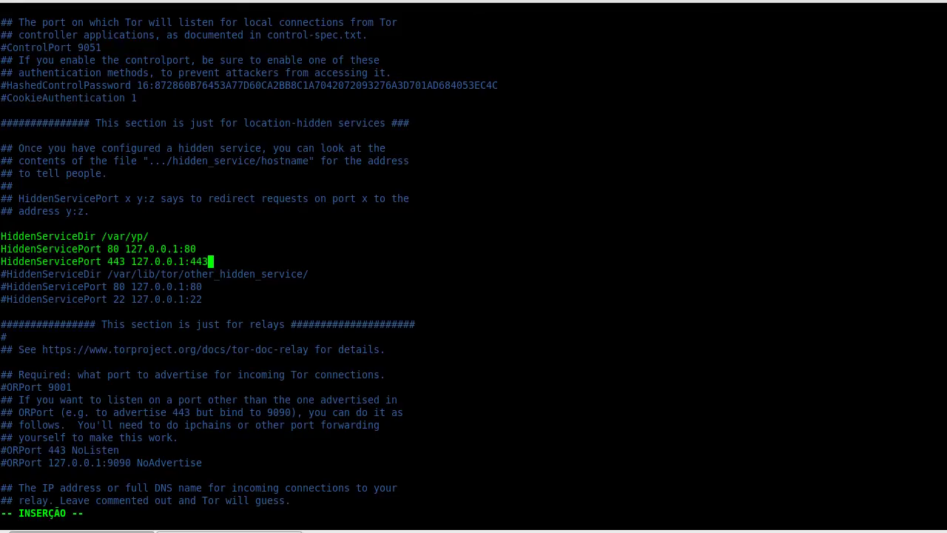
Step: Save torrc and quit vim
click(199, 249)
key(Escape)
text(:wq)
key(Return)
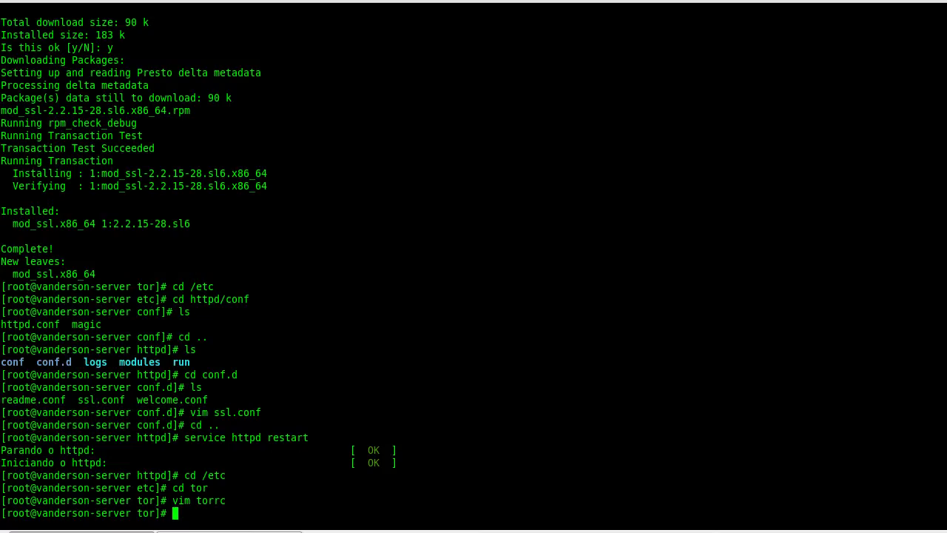
Step: Return to root's home directory and start tor
text(cd)
key(Return)
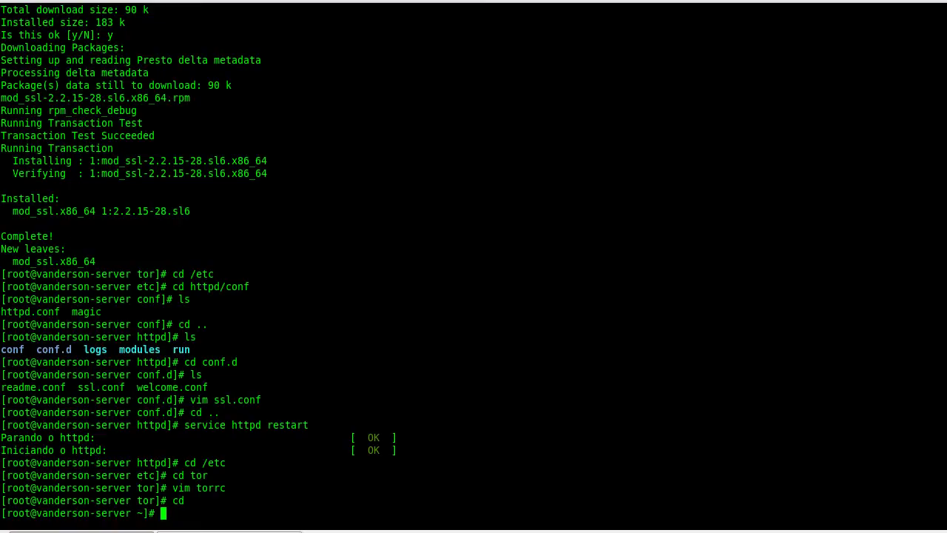
text(tor)
key(Return)
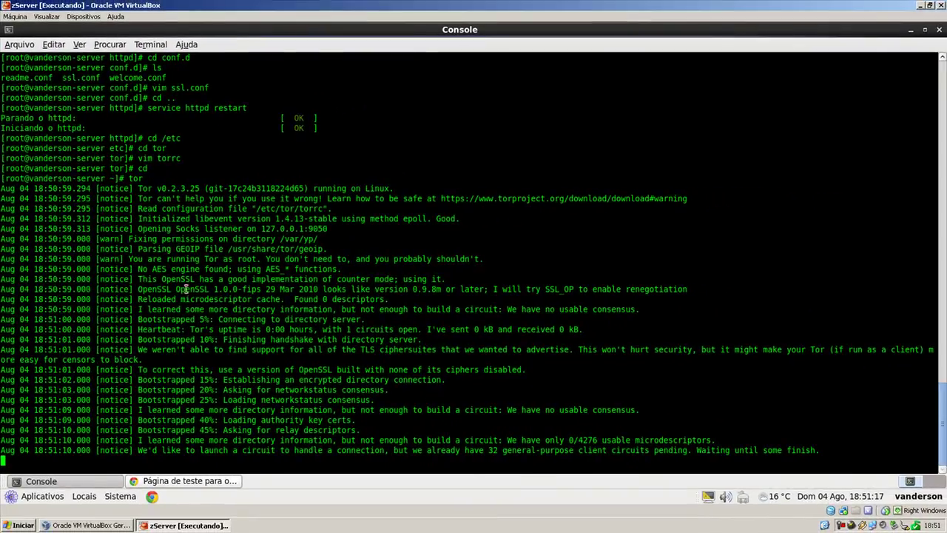
Step: Minimise the Console and Chrome windows and open the file system's /var folder in the file browser
click(97, 482)
click(184, 482)
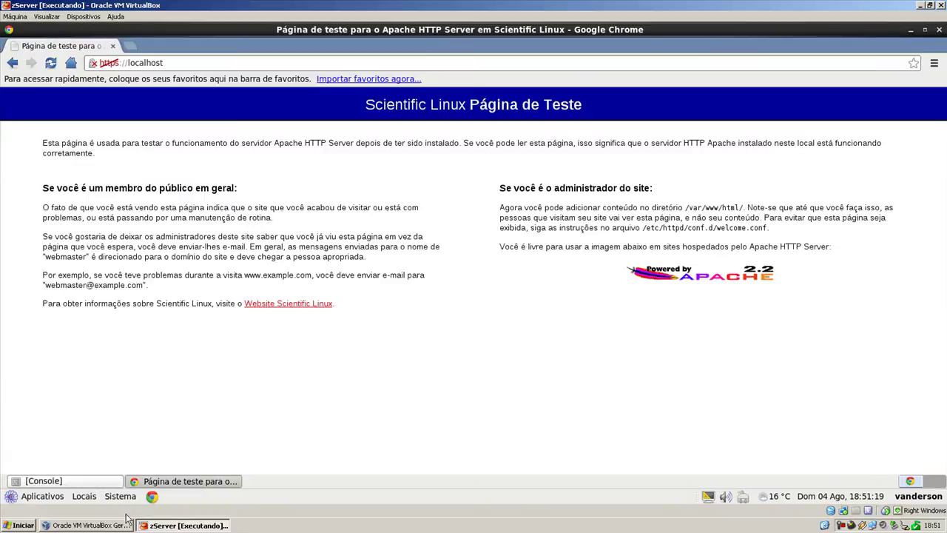
click(182, 486)
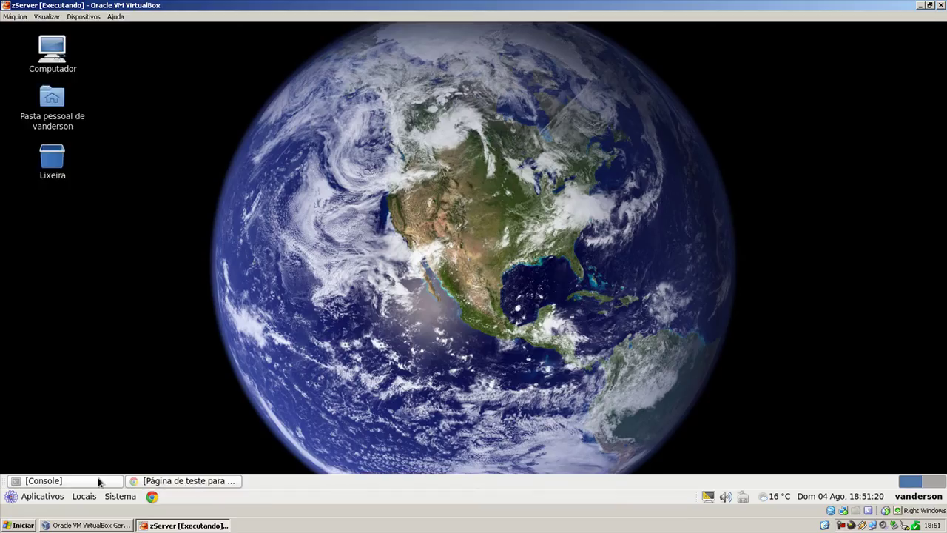
double_click(53, 69)
double_click(356, 169)
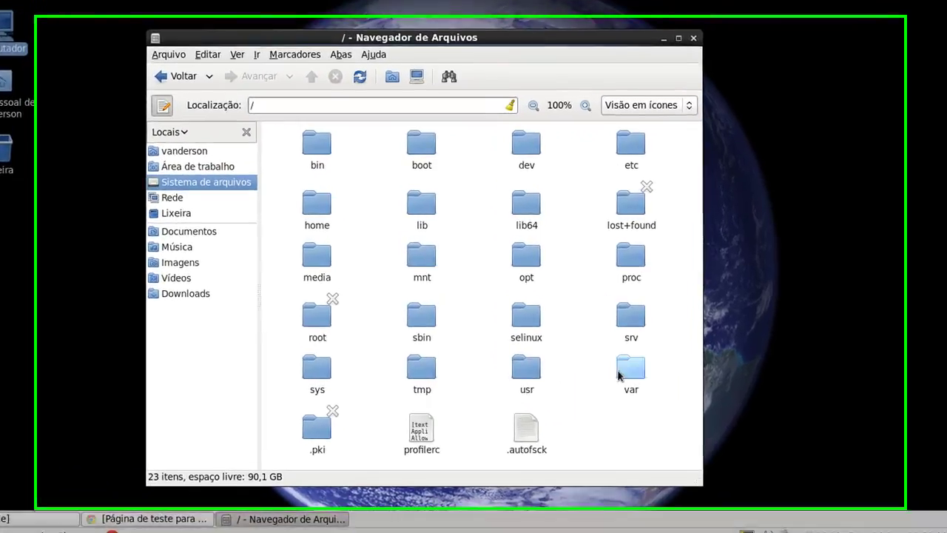
double_click(607, 353)
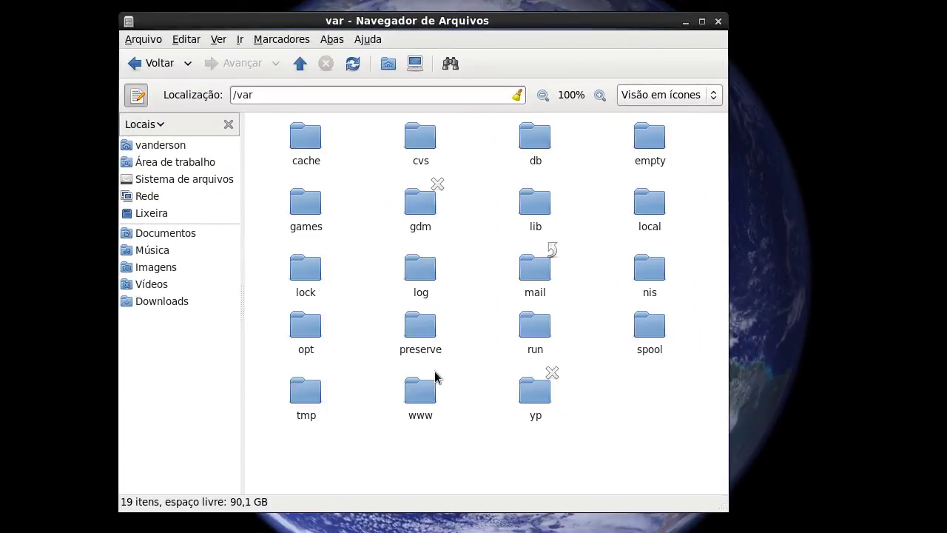
Step: Open the yp folder inside /var in the file browser, and return to the root of the file system
click(529, 388)
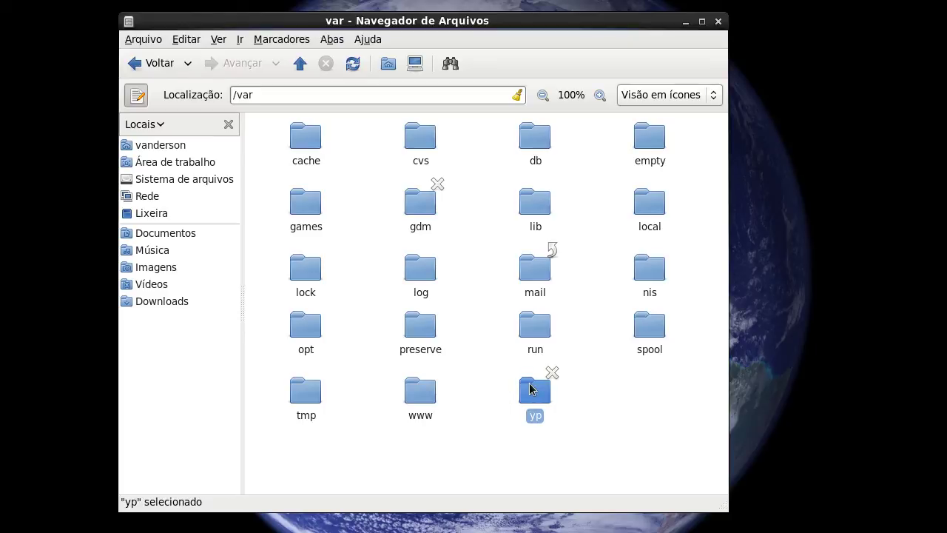
double_click(546, 396)
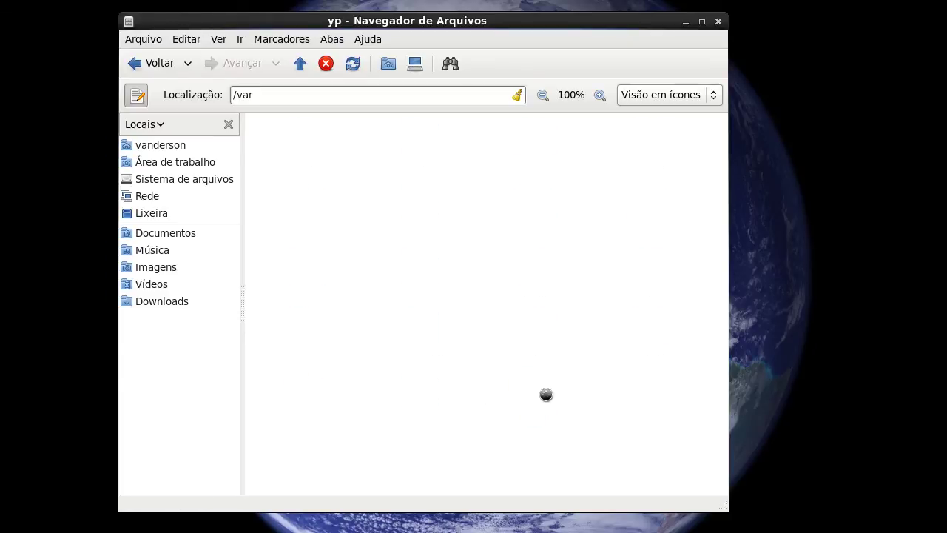
click(562, 322)
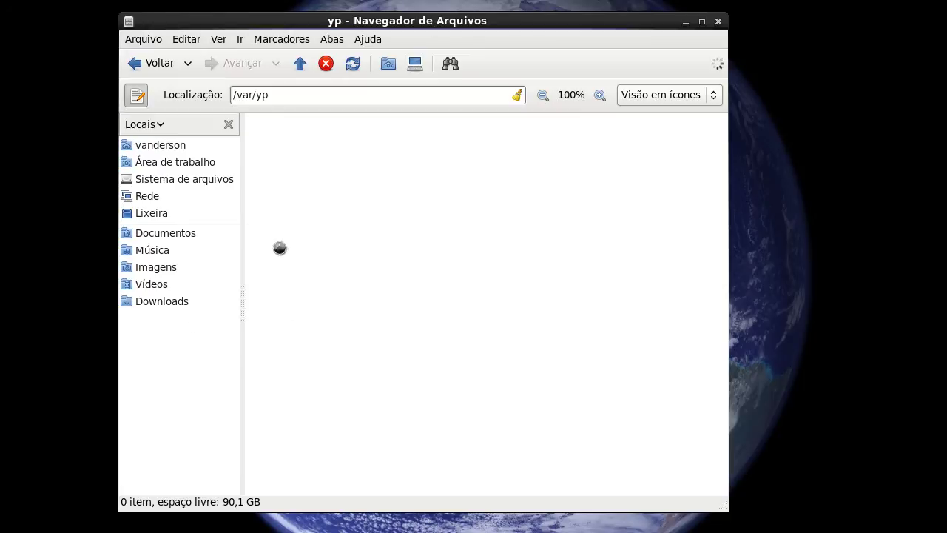
click(216, 180)
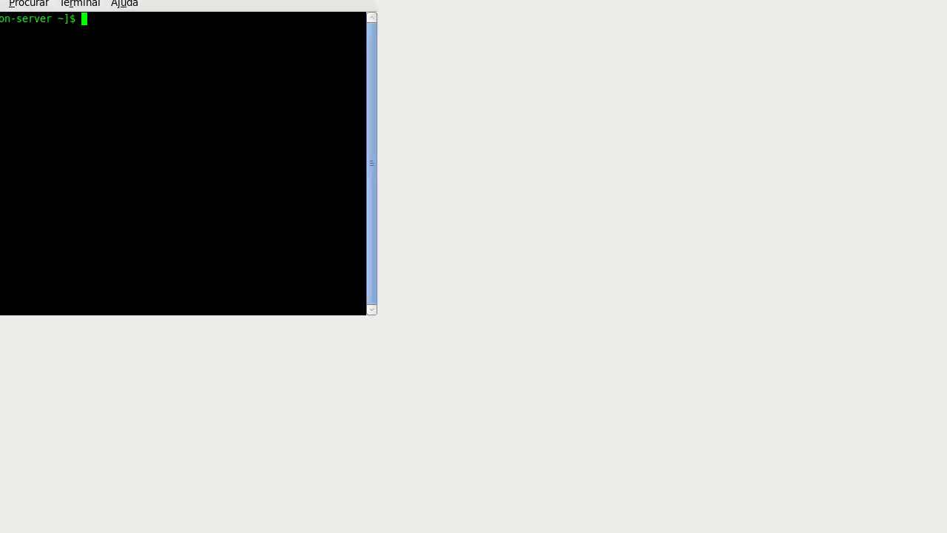
Step: In the new Console window, switch to the root account with su, enter the root password, and change to /var
text(su)
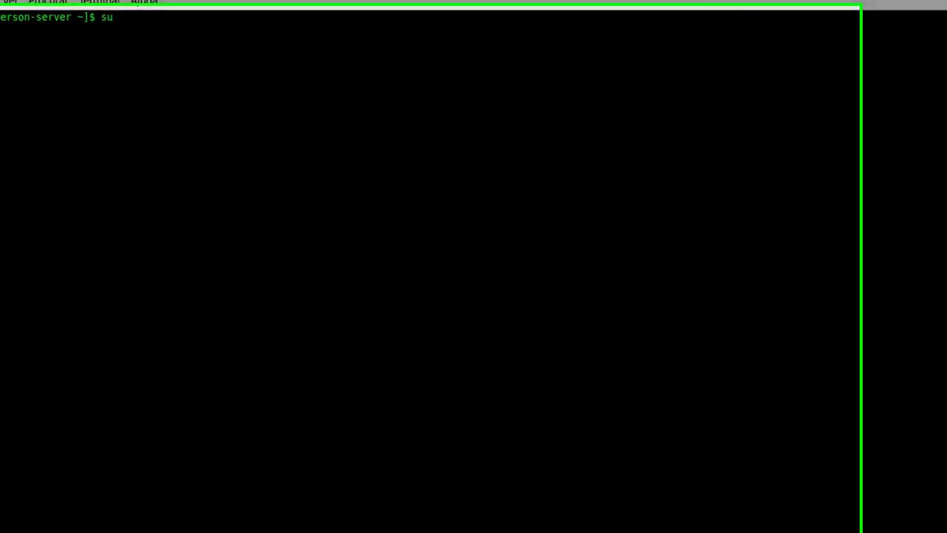
key(Return)
key(Return)
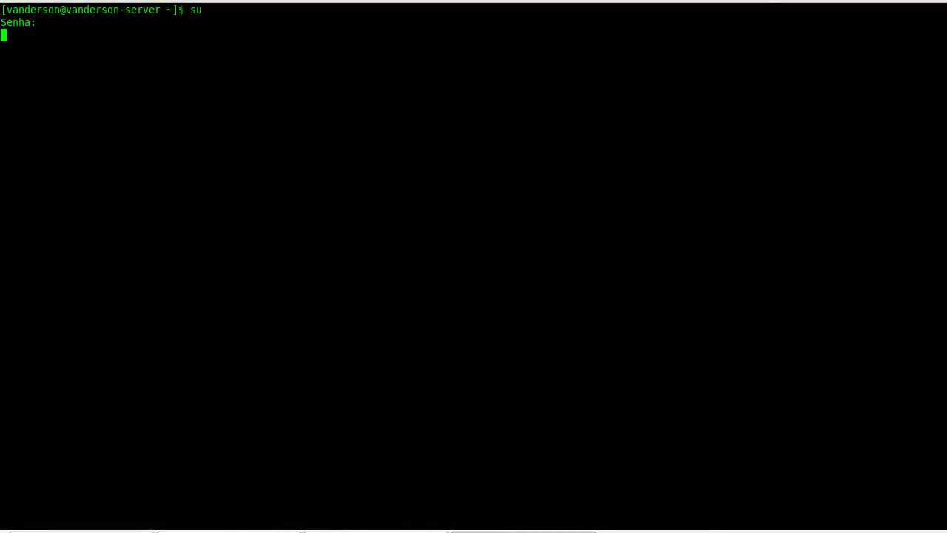
text(cd )
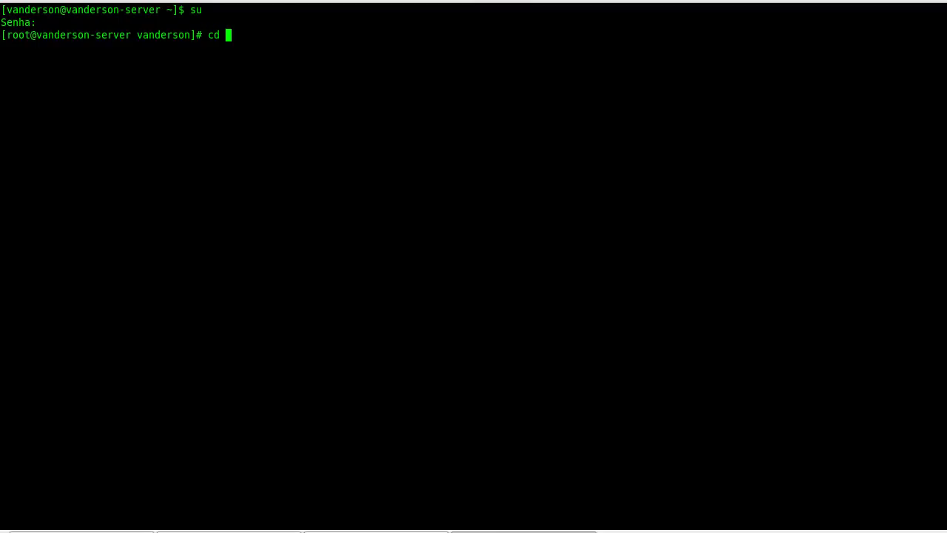
text(/var)
key(Return)
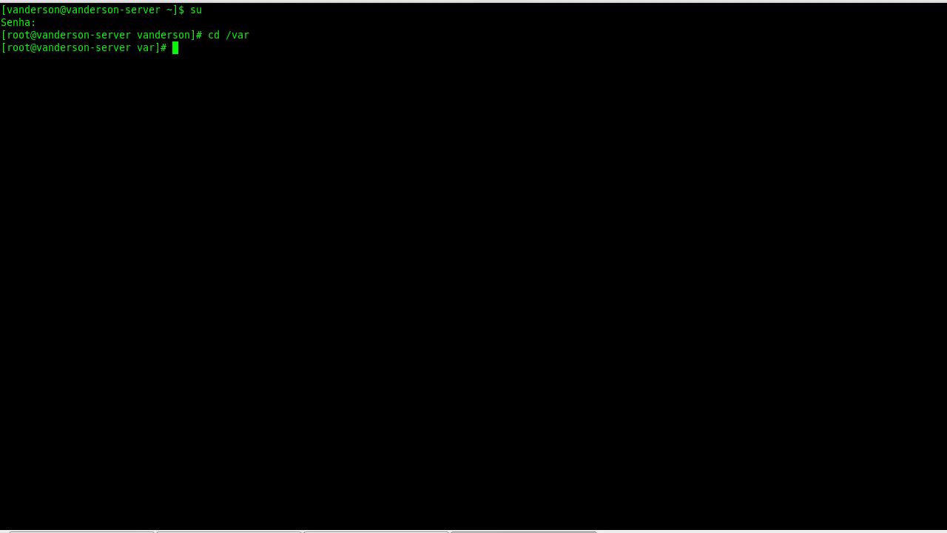
Step: Change into the yp directory and list its files
text(cvd yp)
key(Return)
key(Up)
key(Left)
key(Left)
key(Left)
key(Left)
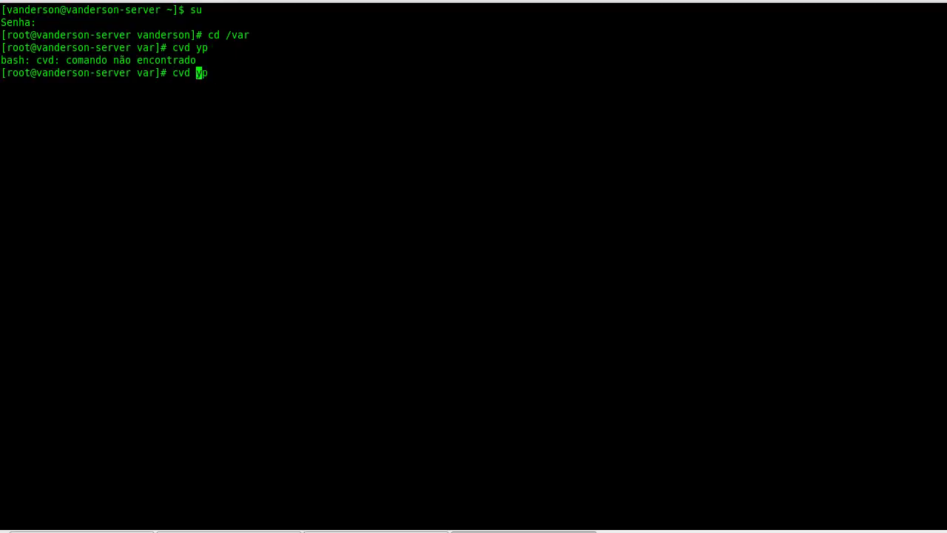
key(BackSpace)
key(Return)
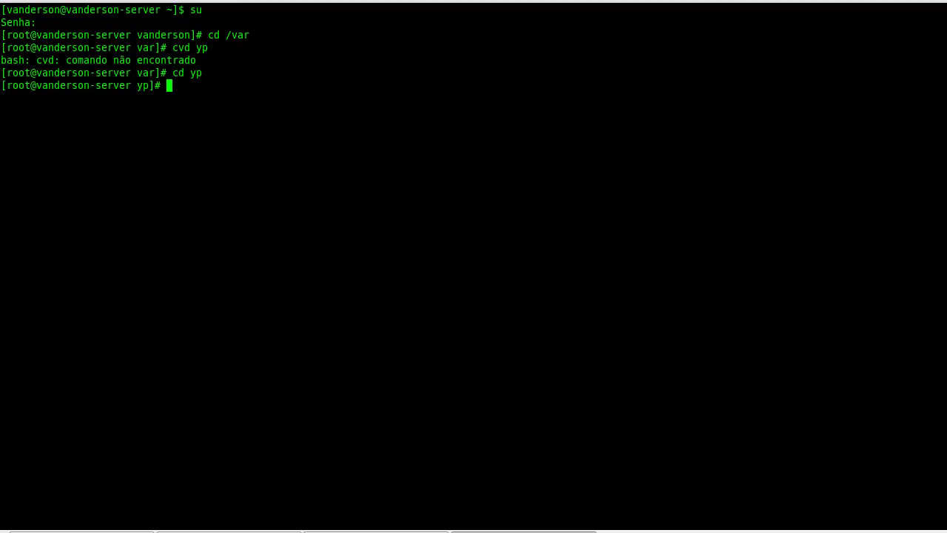
text(ls)
key(Return)
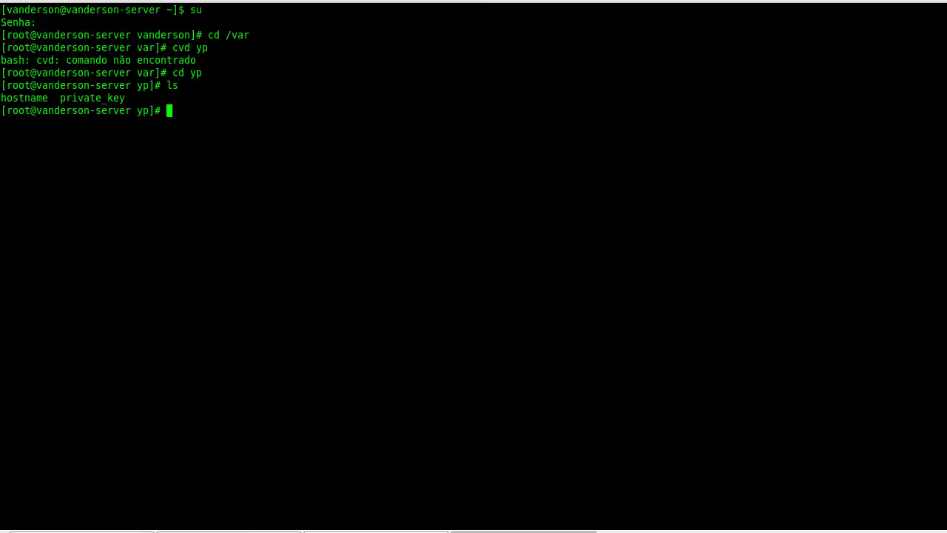
Step: Display the contents of the hostname file with cat
double_click(14, 97)
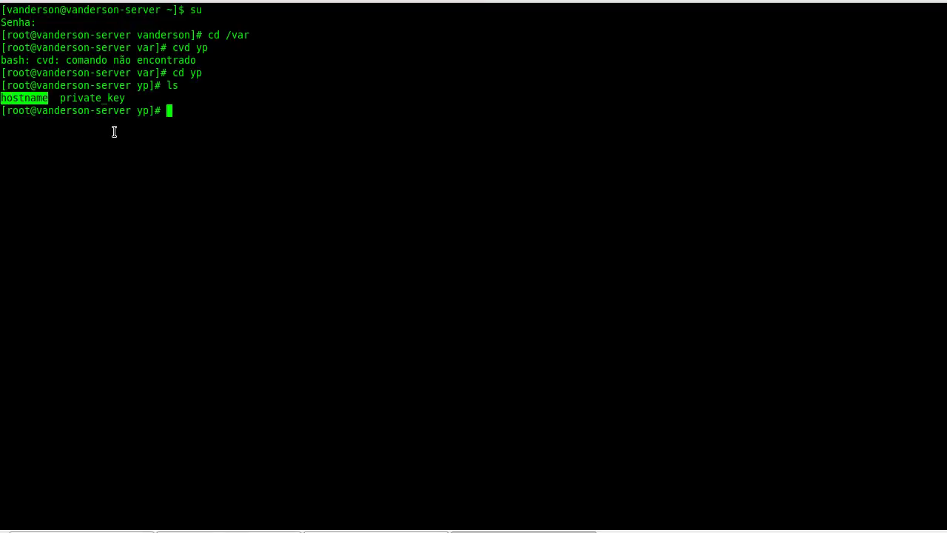
double_click(106, 97)
click(251, 138)
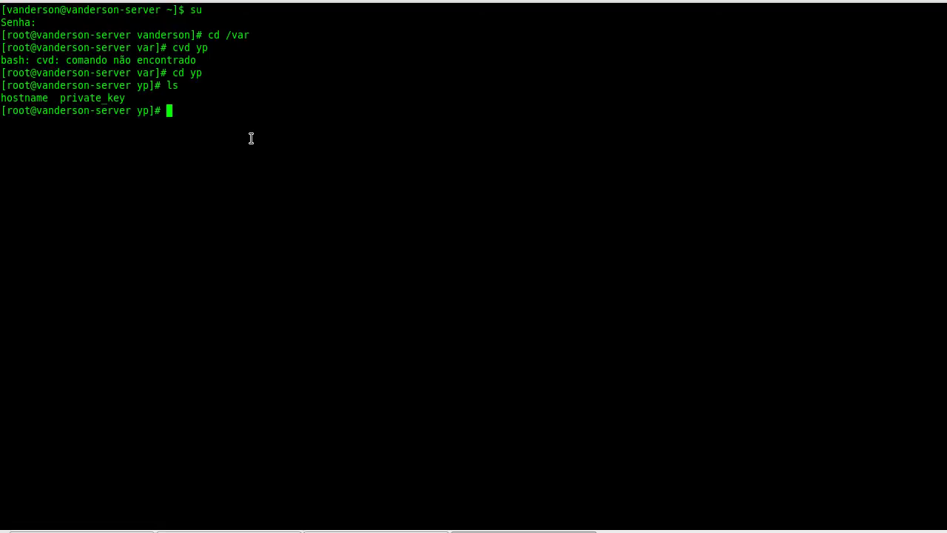
text(cat ho)
key(Tab)
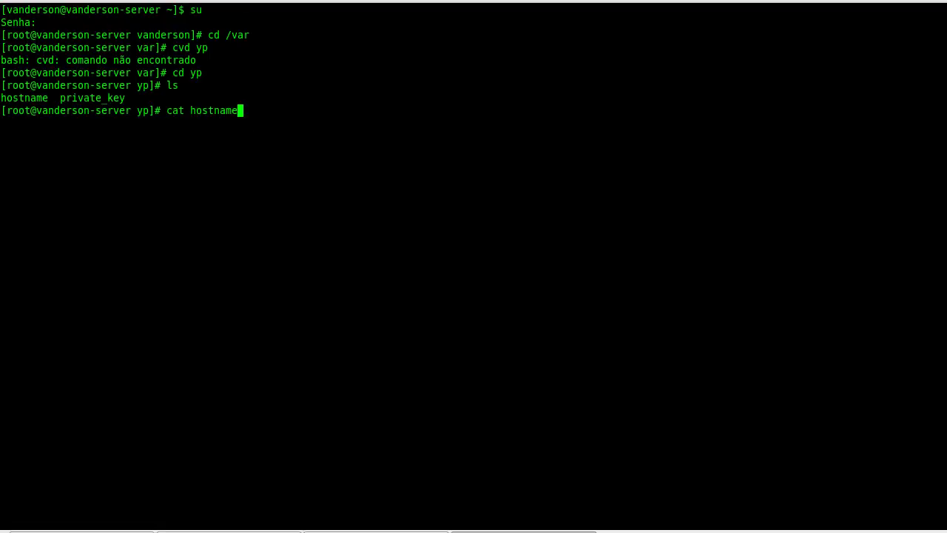
key(Return)
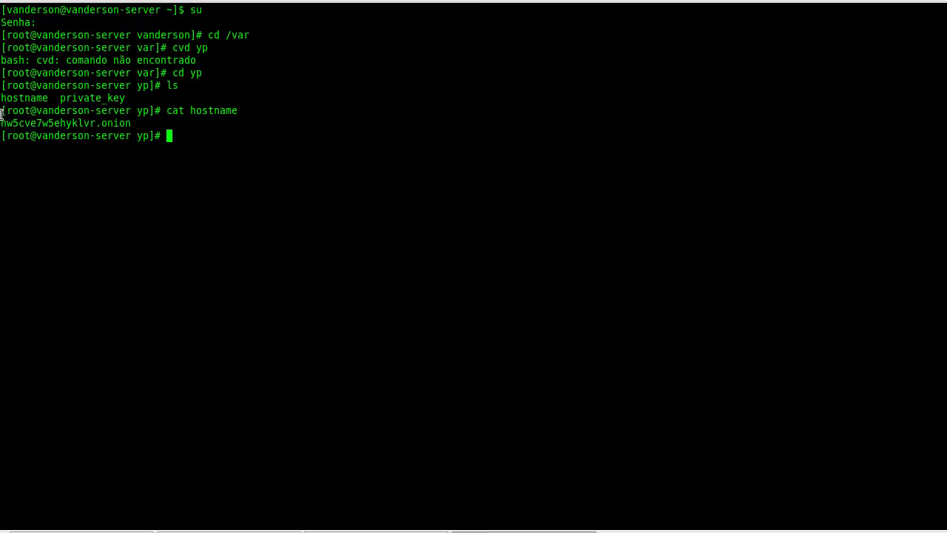
Step: Copy the .onion address from the terminal output and switch to Chrome
drag(3, 121, 130, 123)
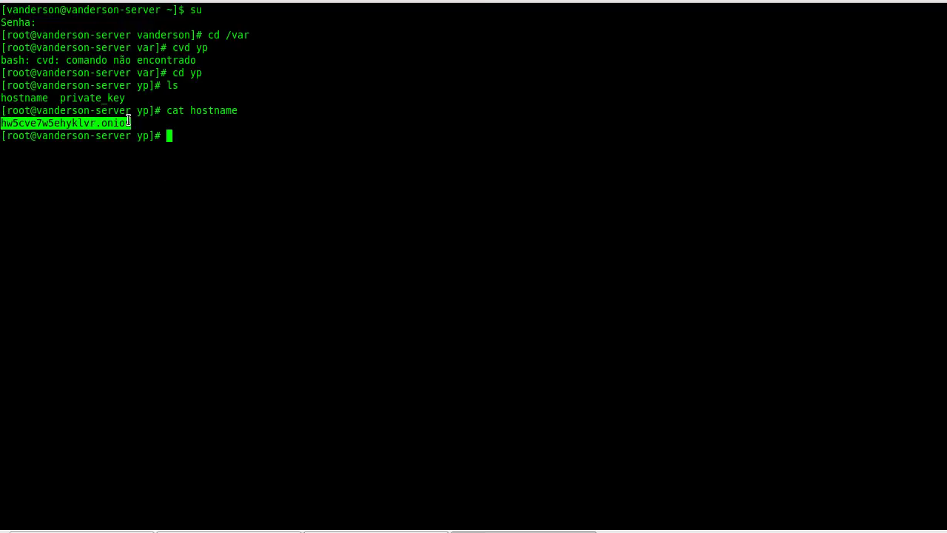
right_click(126, 120)
click(153, 187)
click(518, 397)
key(alt+Tab)
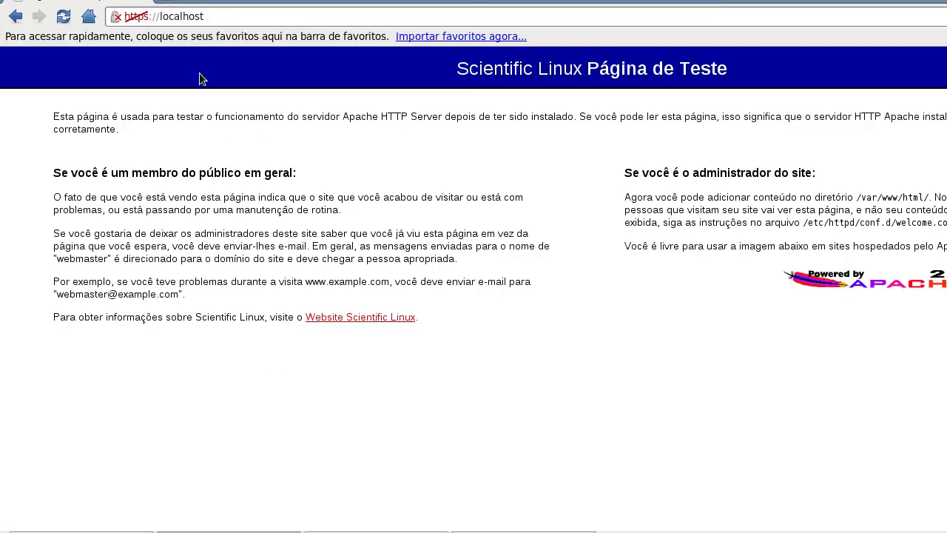
Step: Load the copied .onion address with .to appended, and proceed through the Onion.To gateway to the hidden service
drag(262, 17, 1, 11)
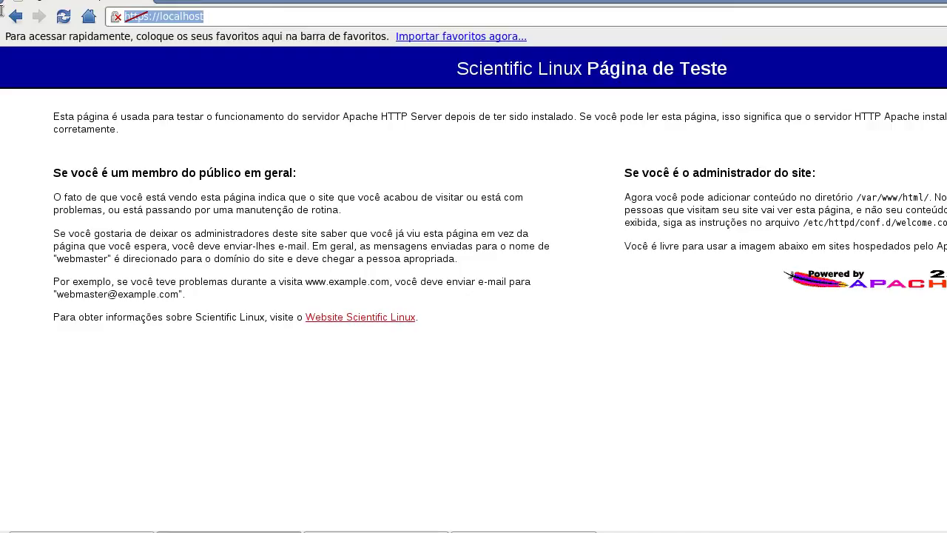
key(ctrl+v)
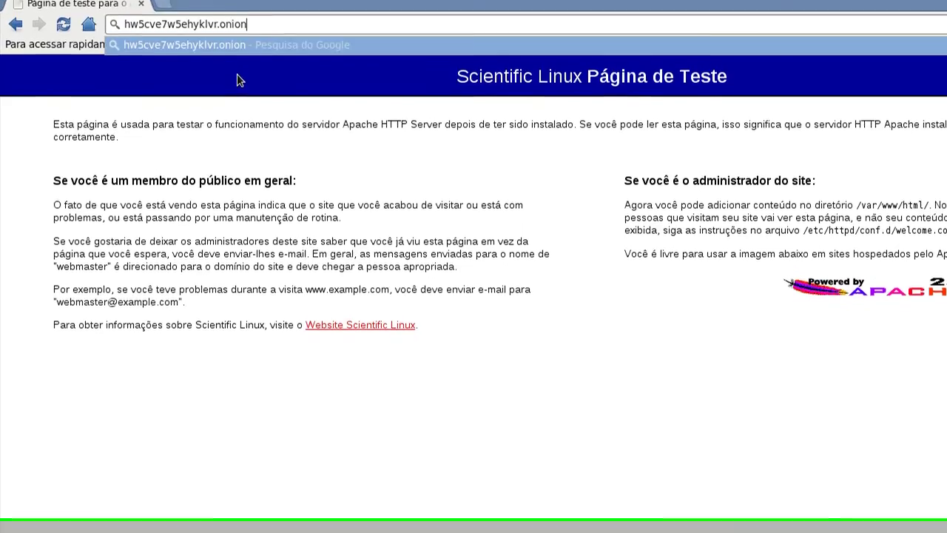
text(.to)
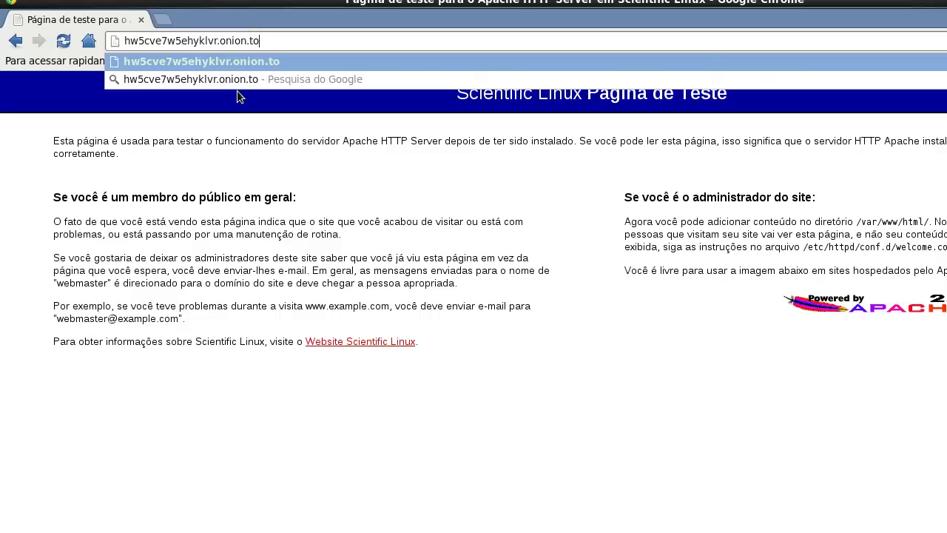
key(Return)
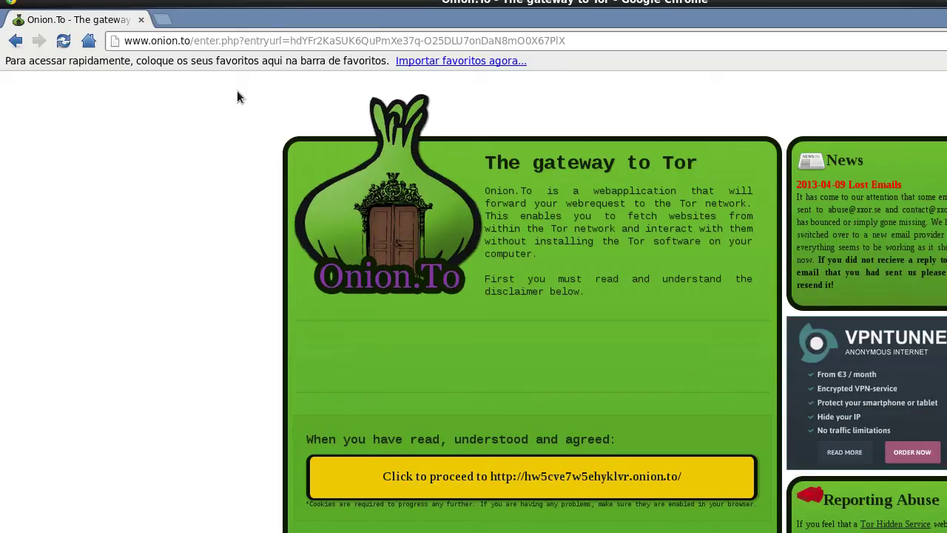
click(587, 483)
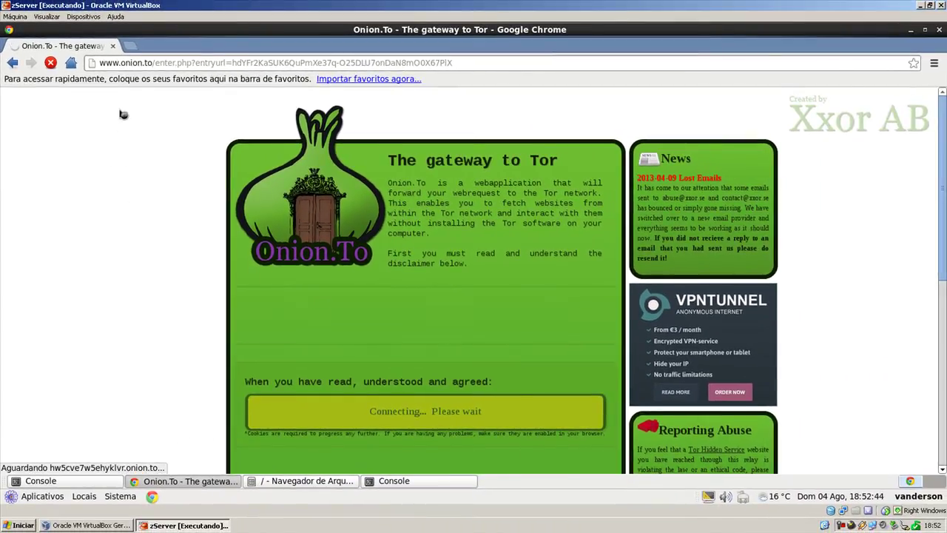
Step: Open localhost in a new browser tab and compare its test page with the one served through the onion.to address
click(131, 46)
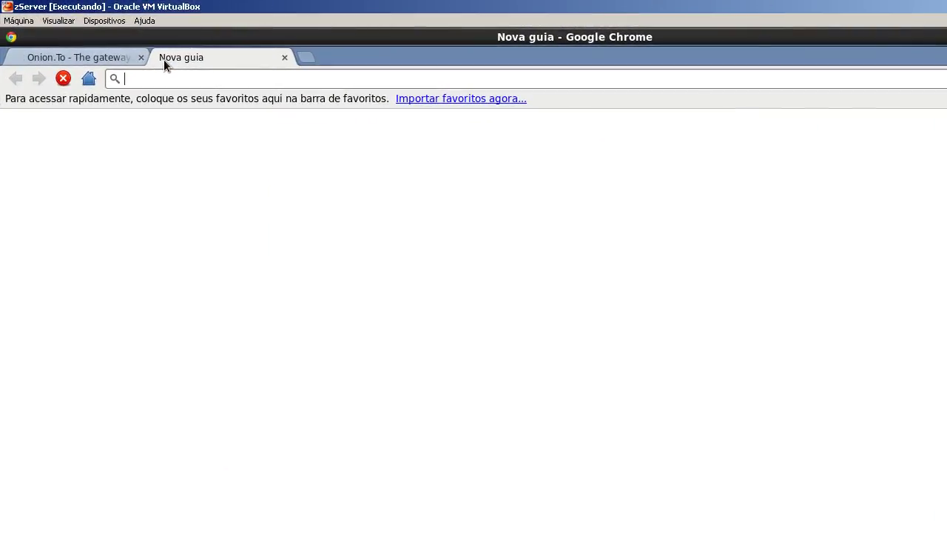
text(localhost)
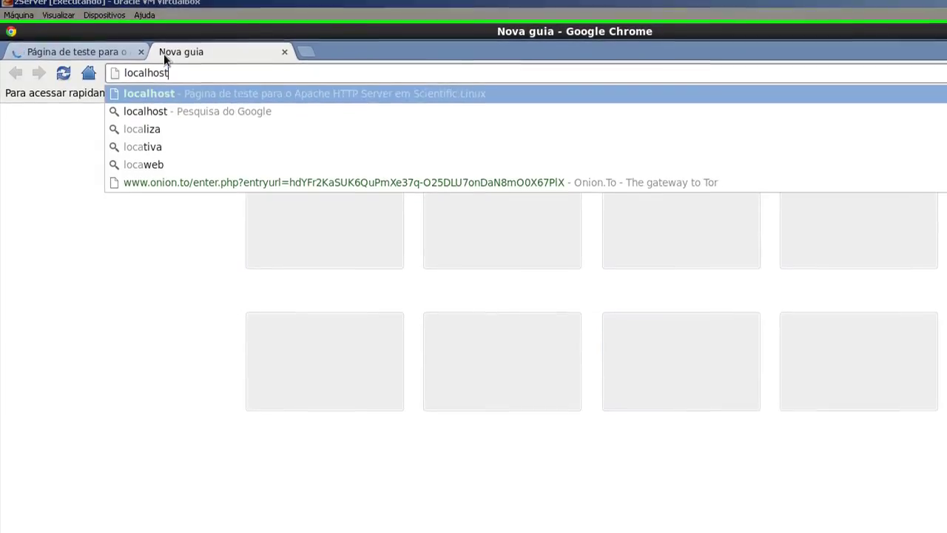
key(Return)
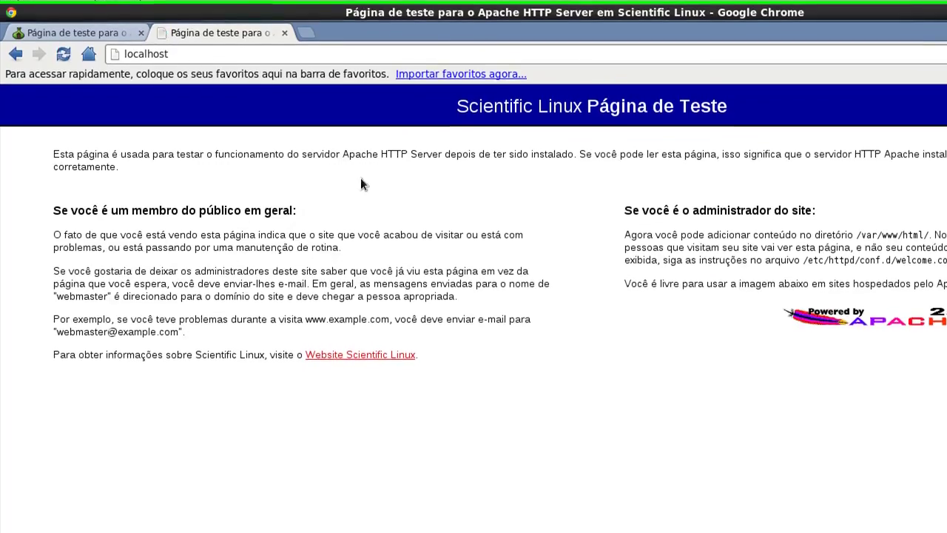
drag(467, 111, 835, 114)
click(141, 101)
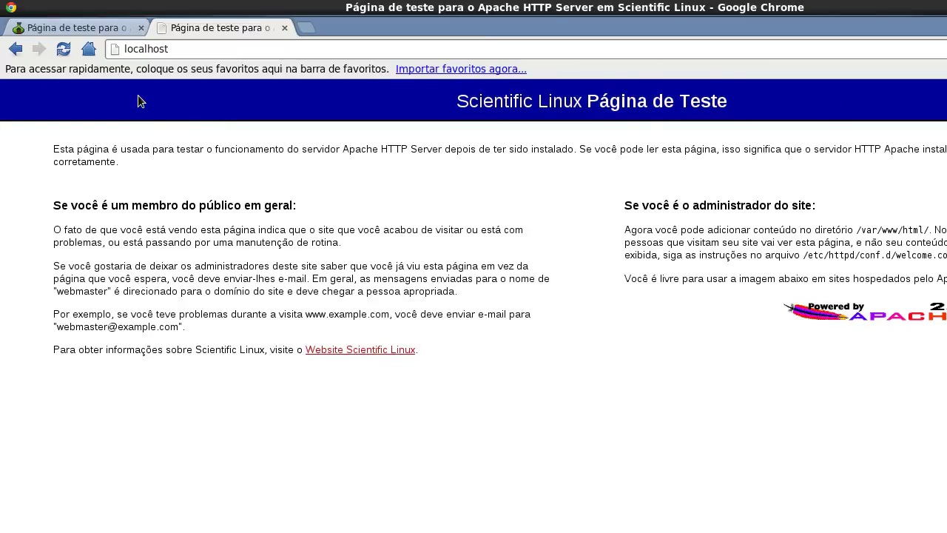
click(100, 28)
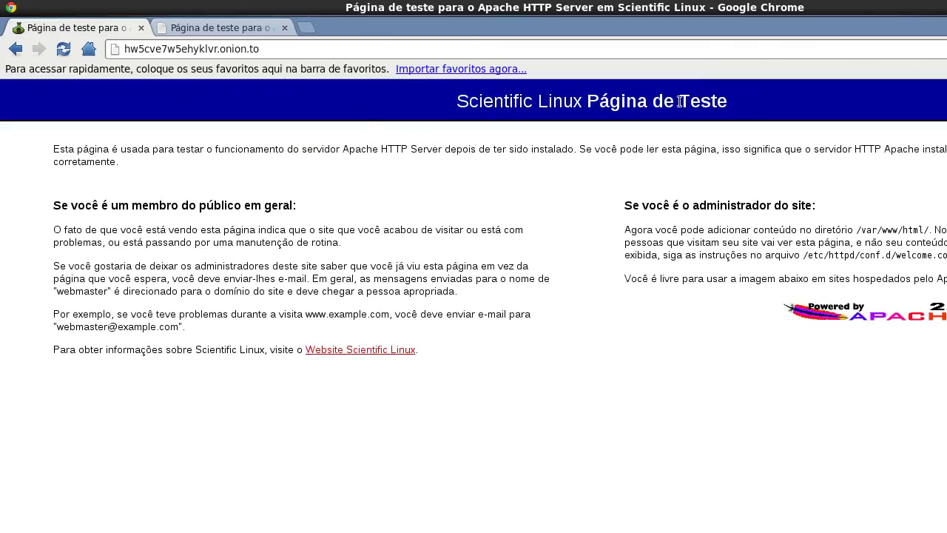
drag(562, 101, 778, 111)
click(777, 110)
Step: Switch back to the Console and display the contents of the private_key file with cat
key(alt+Tab)
key(ctrl+f)
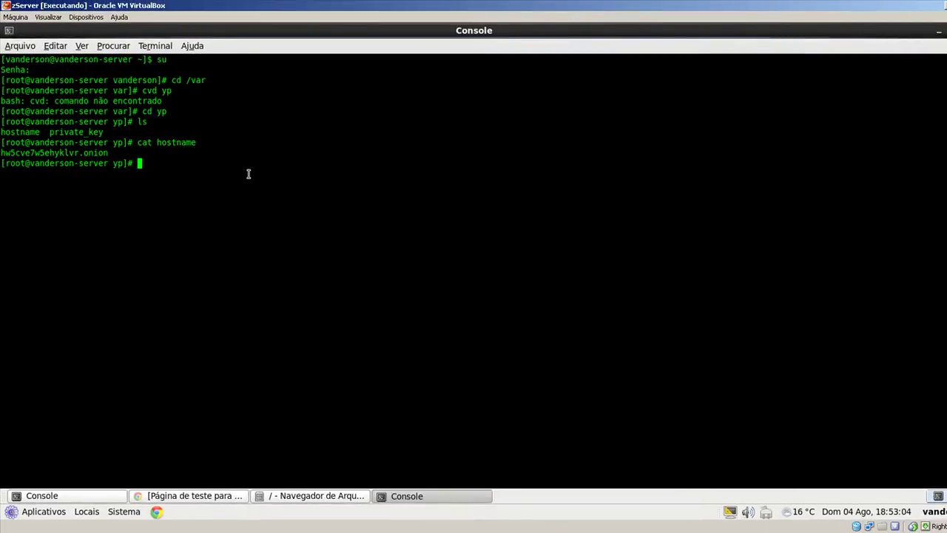
text(cat pr)
key(Tab)
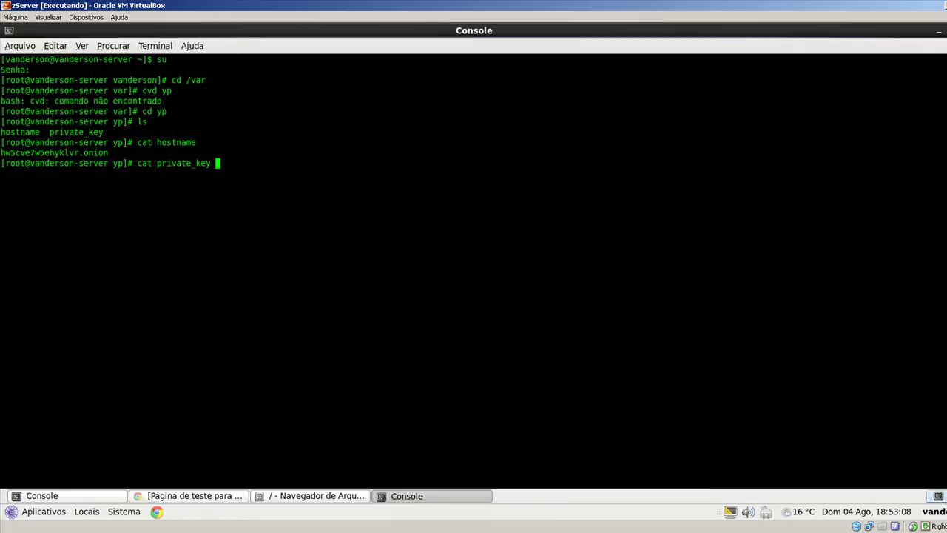
key(Return)
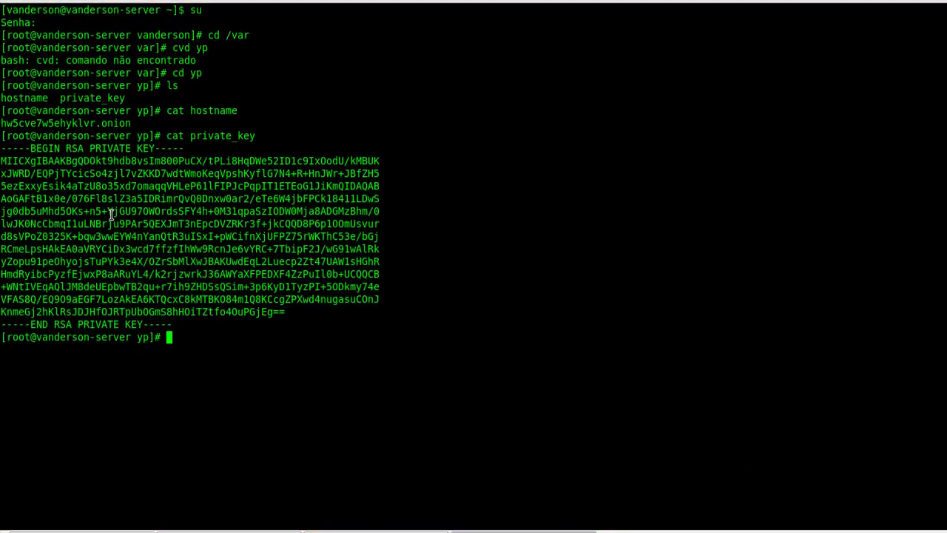
Step: Examine the .onion address and the RSA private key block in the terminal output, leaving the whole key block selected
drag(3, 152, 3, 337)
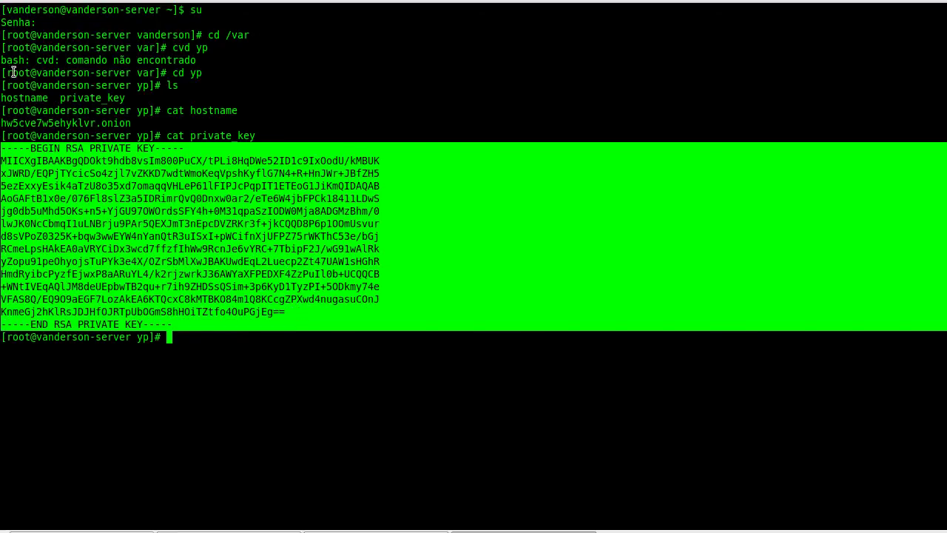
drag(3, 123, 143, 124)
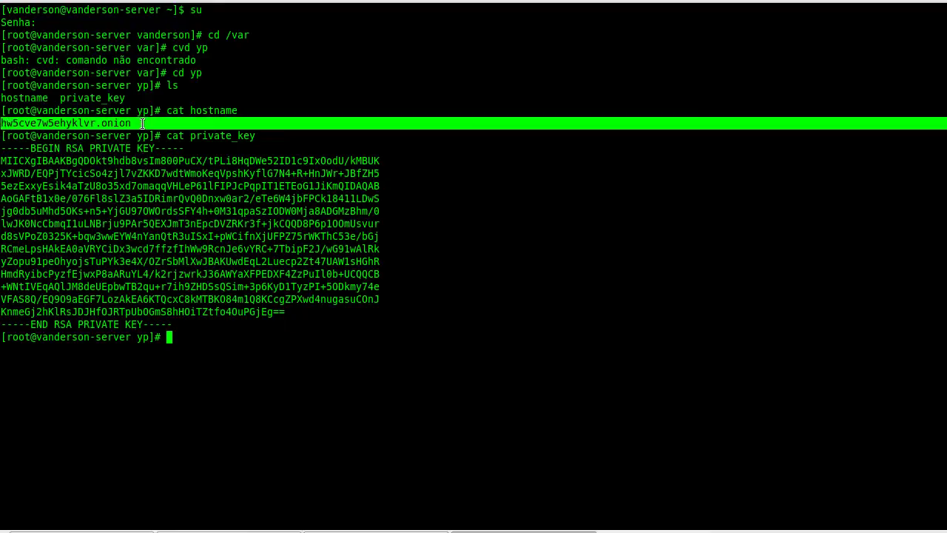
click(292, 289)
drag(221, 334, 2, 144)
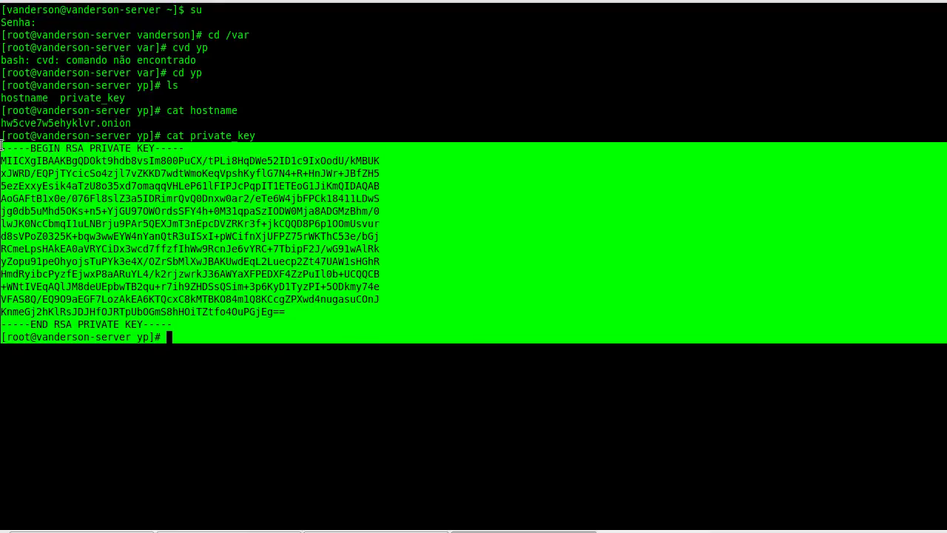
click(168, 130)
click(59, 143)
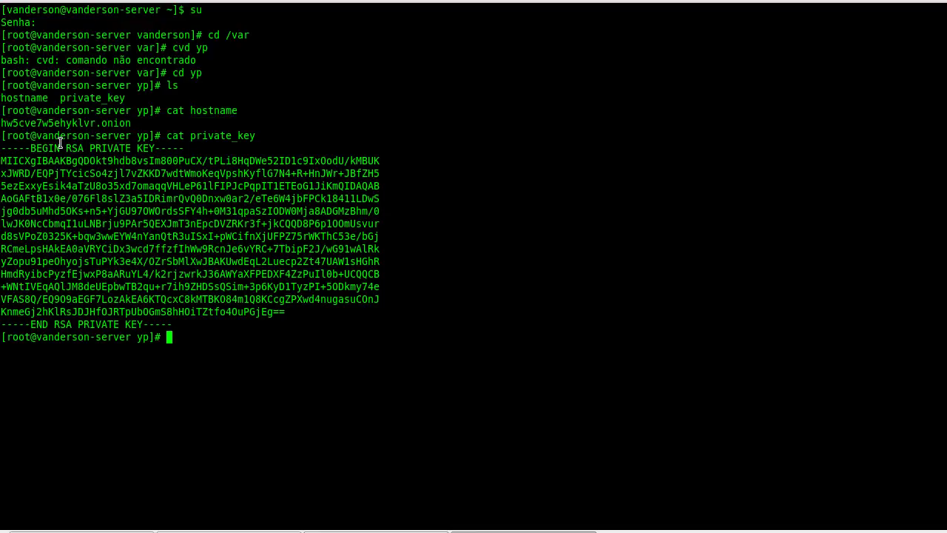
drag(2, 146, 260, 325)
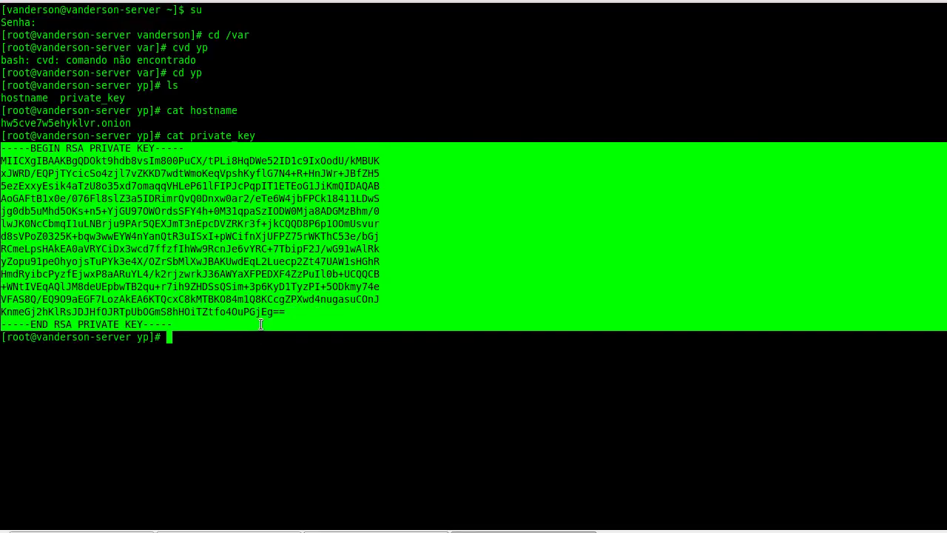
Step: Examine the .onion hostname and the RSA private key block in the terminal output, comparing the two
click(260, 324)
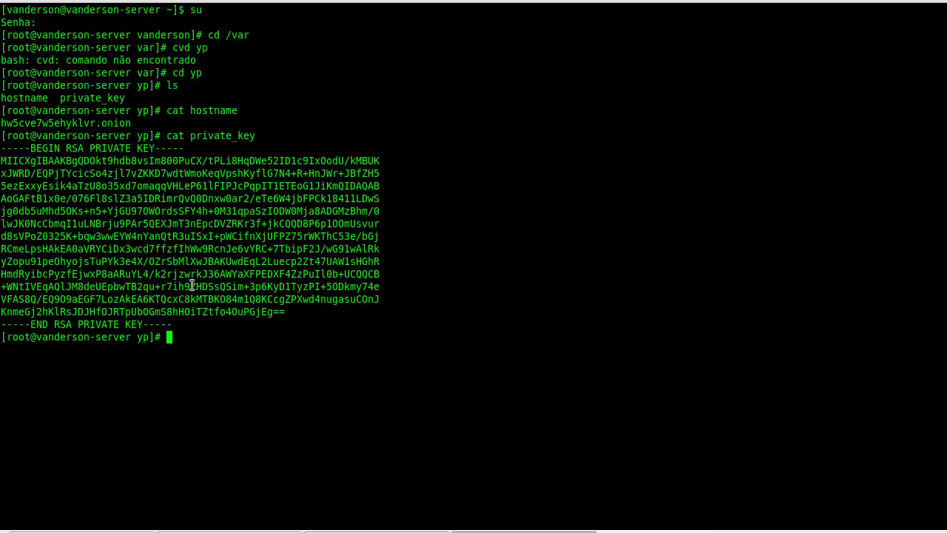
drag(137, 125, 211, 125)
click(2, 123)
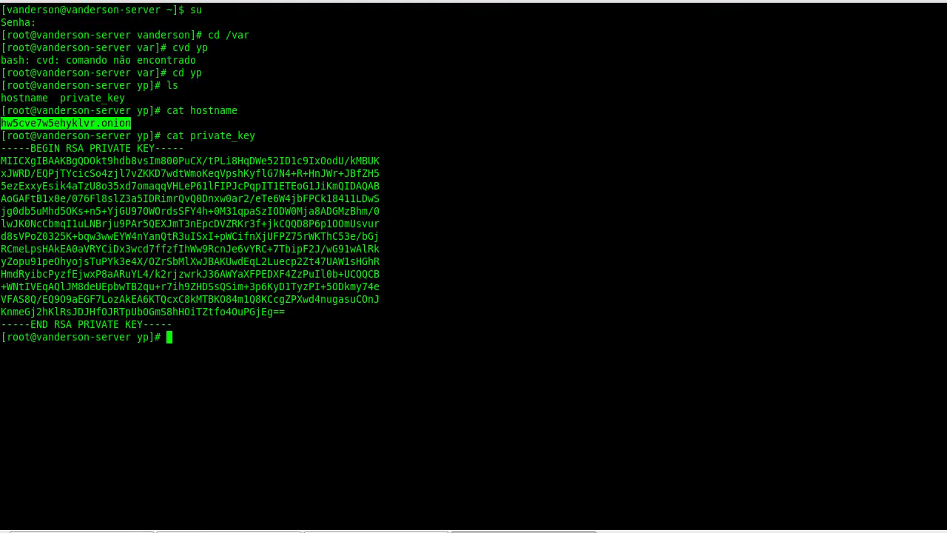
drag(2, 147, 178, 318)
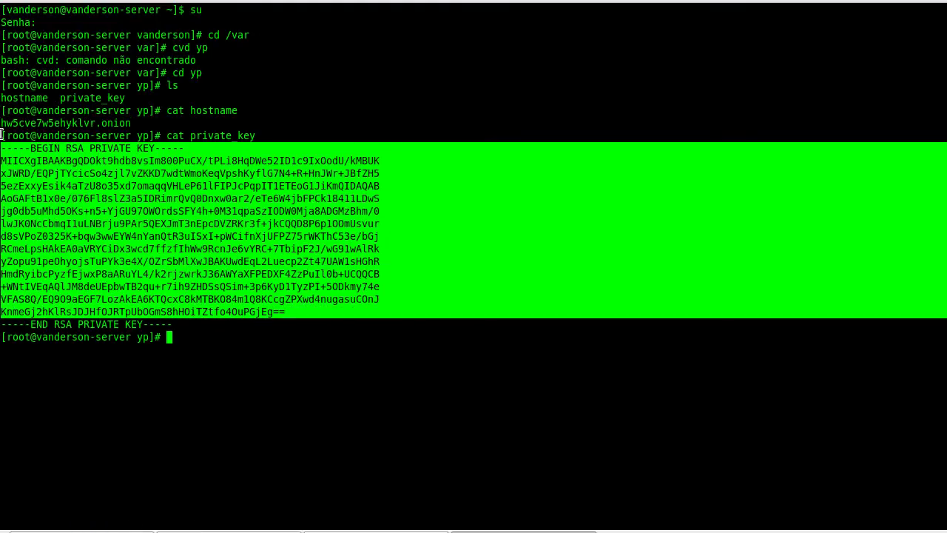
drag(1, 123, 132, 123)
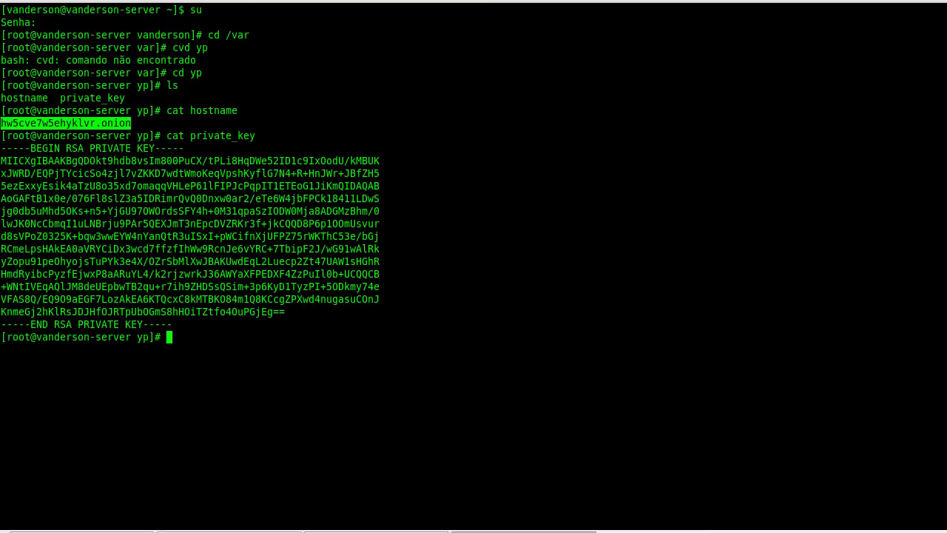
drag(1, 144, 303, 322)
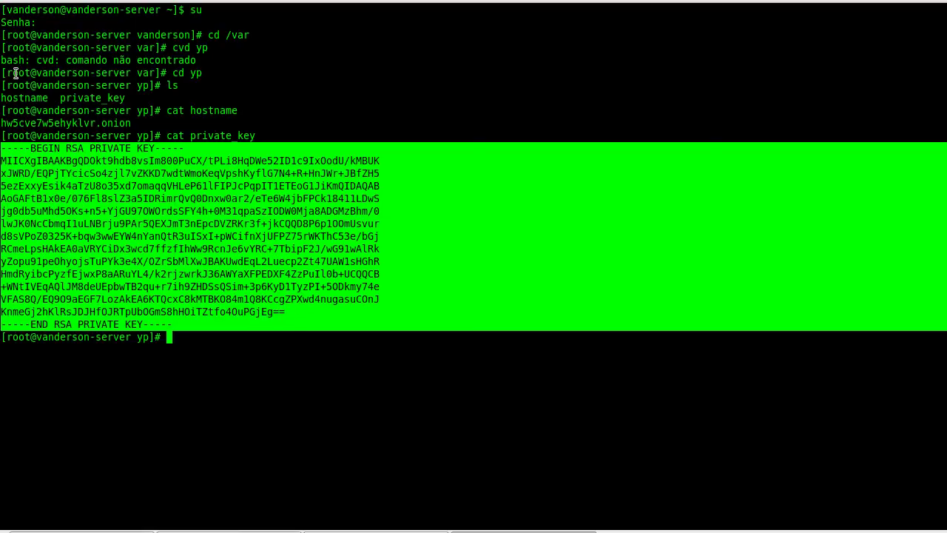
drag(6, 123, 178, 124)
click(178, 125)
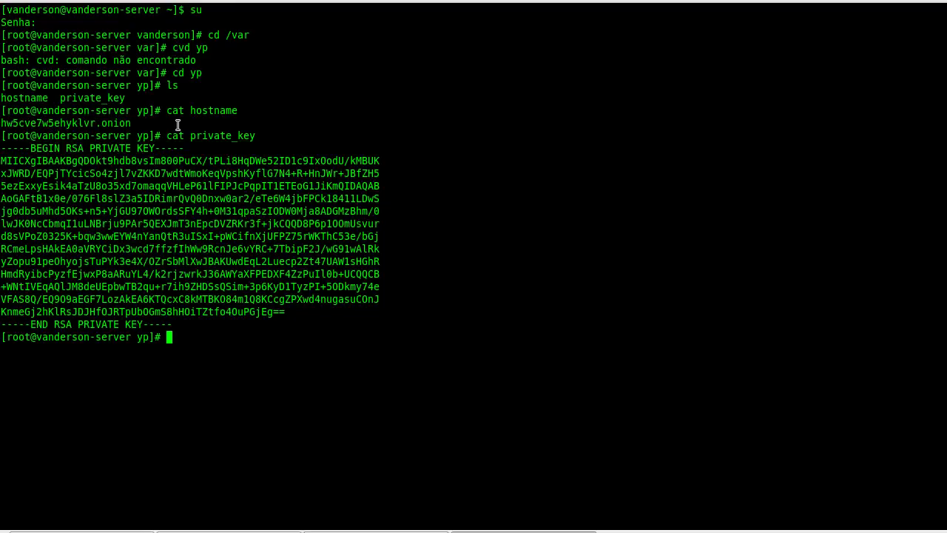
drag(2, 149, 202, 325)
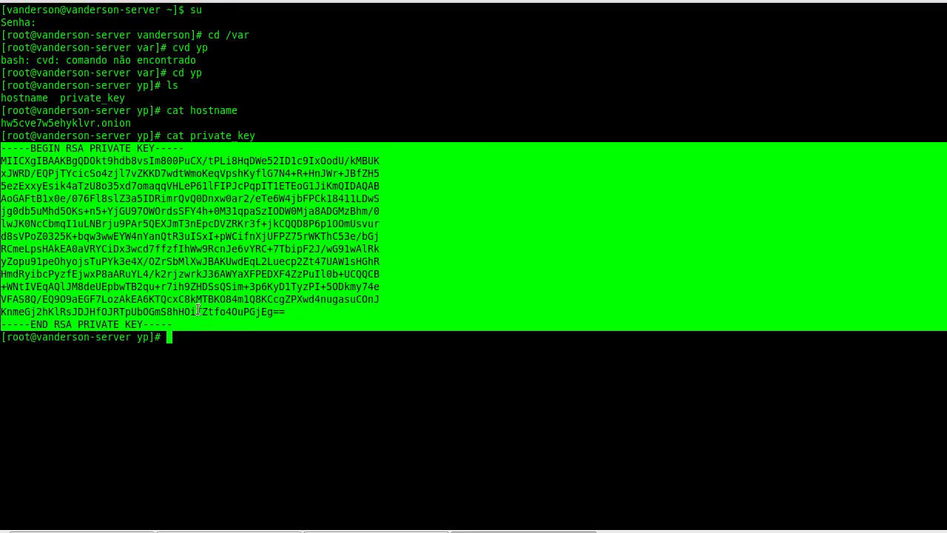
click(213, 266)
drag(2, 157, 209, 308)
click(210, 259)
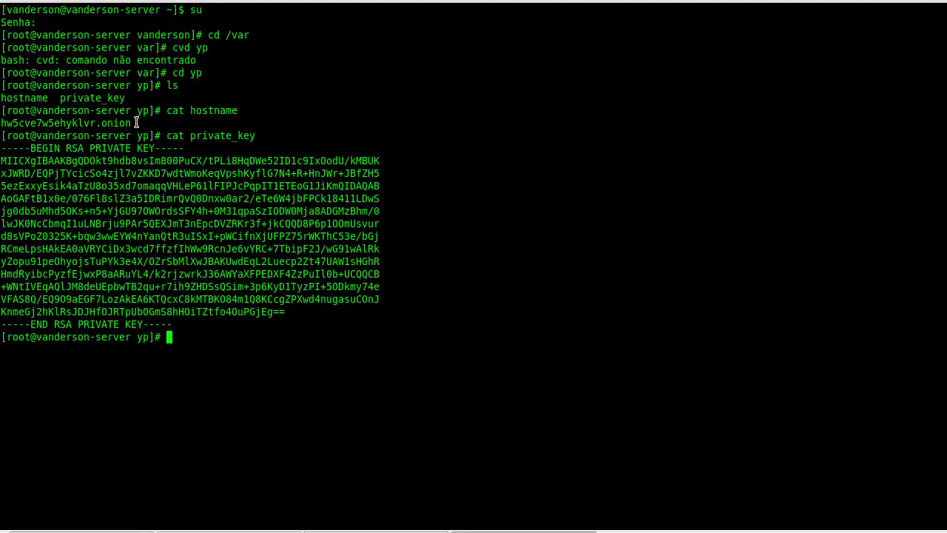
drag(136, 122, 2, 123)
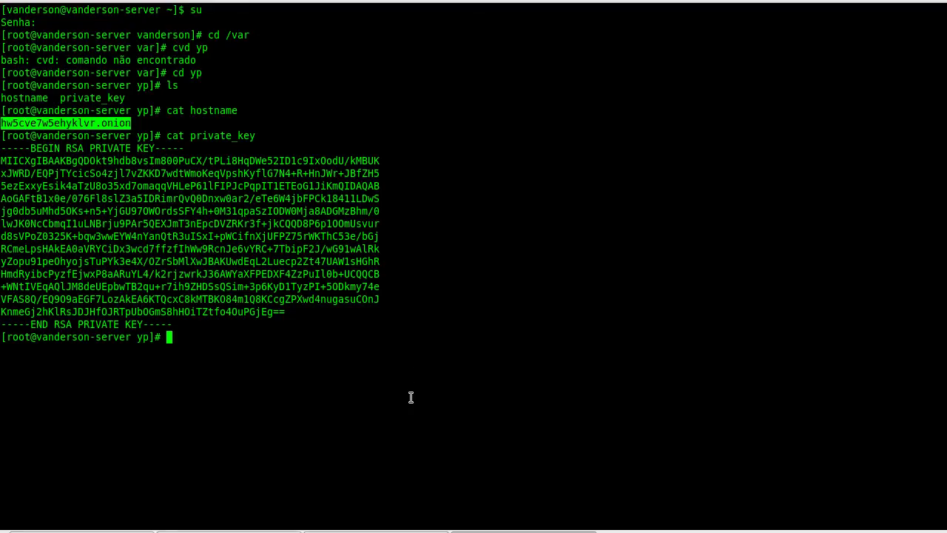
click(2, 135)
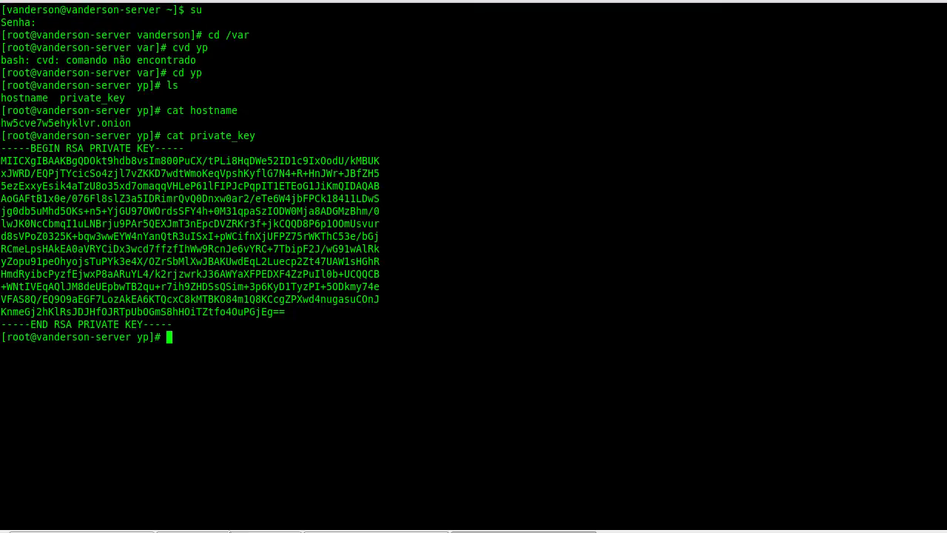
click(229, 531)
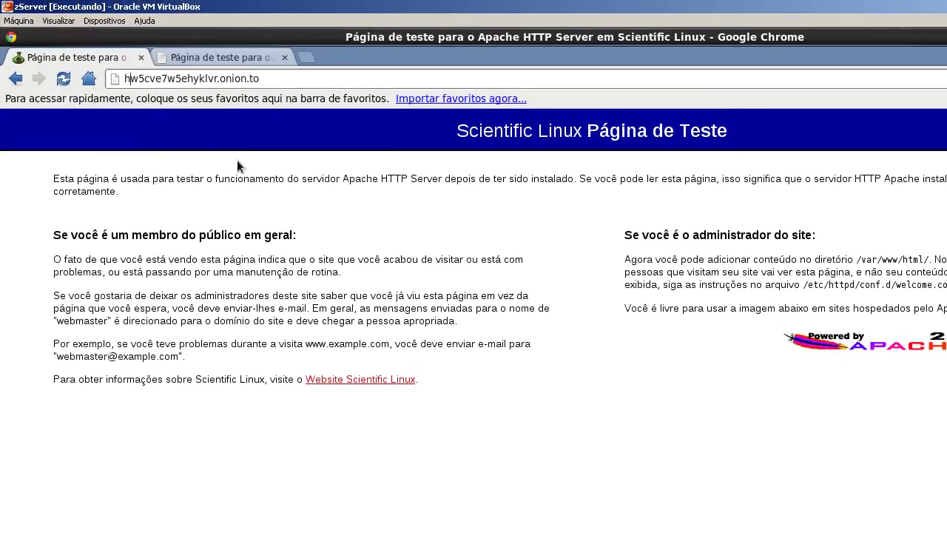
text(https)
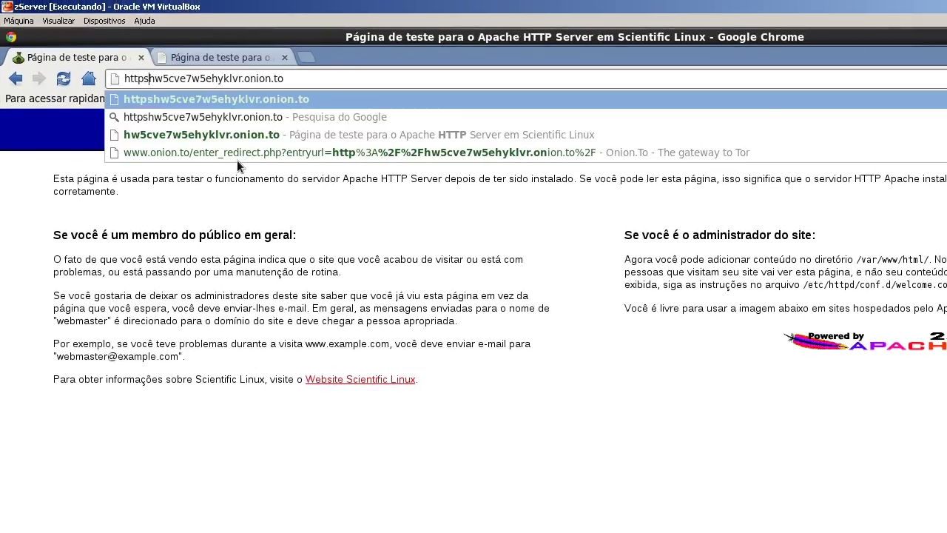
text(://)
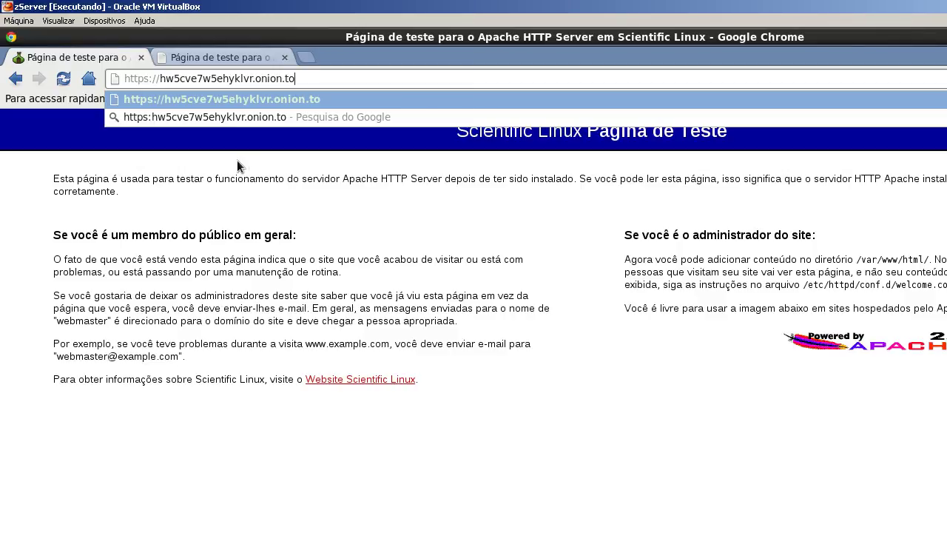
key(Return)
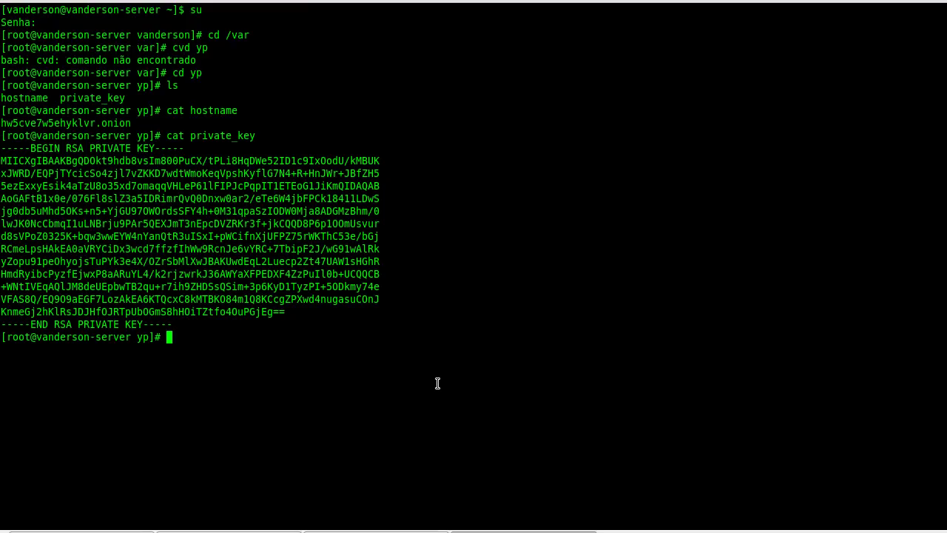
Step: In the Console, change to the /var/www/ directory and list its contents
text(cd /var/www/)
key(Return)
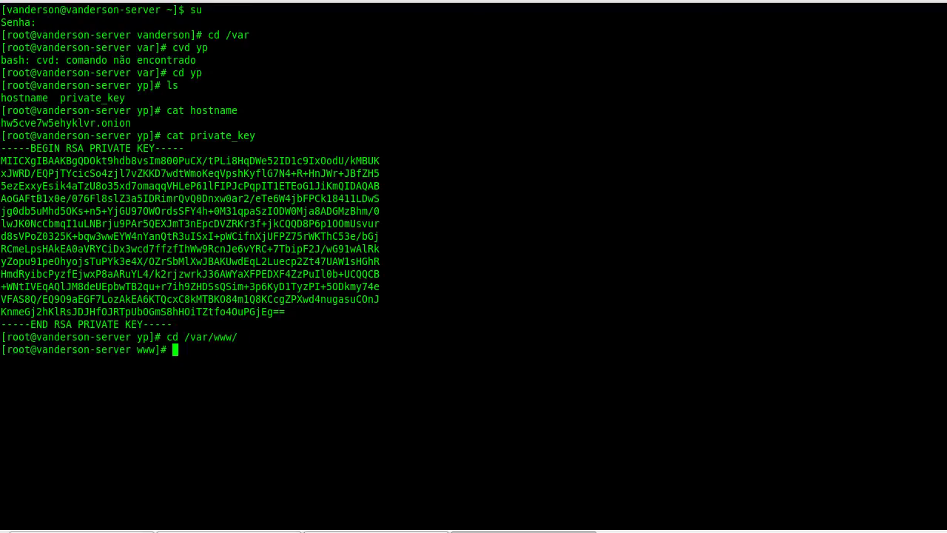
text(çs)
key(Return)
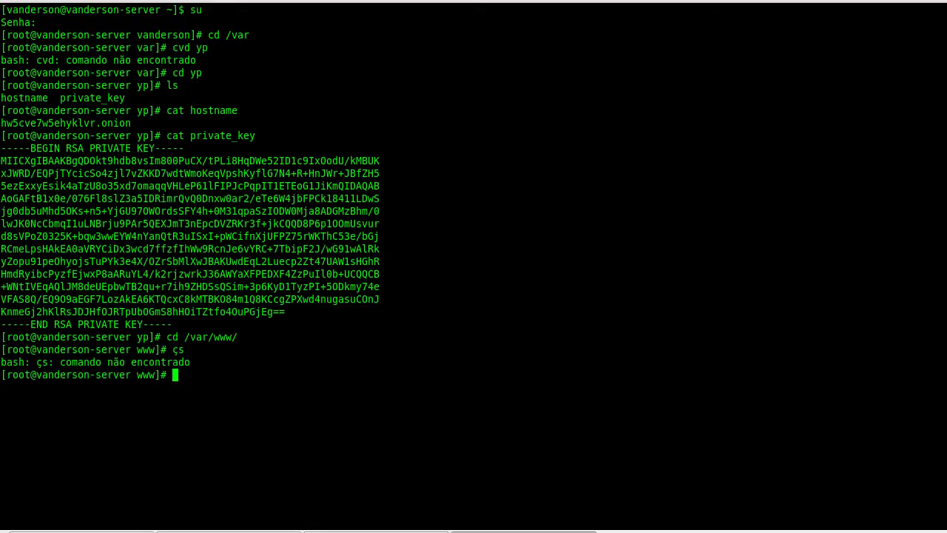
text(ls)
key(Return)
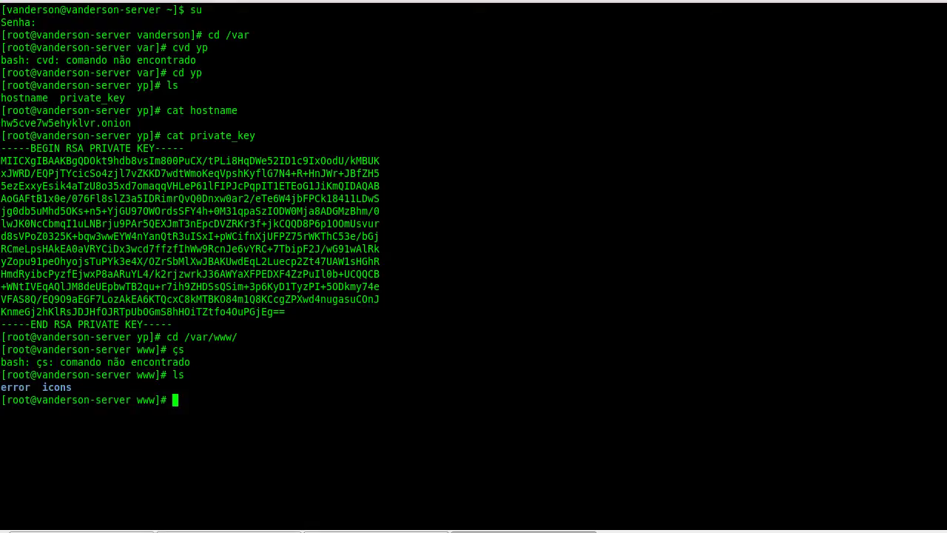
Step: Create a new index.html file in /var/www by opening it in vim
text(index)
key(BackSpace)
key(BackSpace)
key(BackSpace)
key(BackSpace)
key(BackSpace)
text(vim inde)
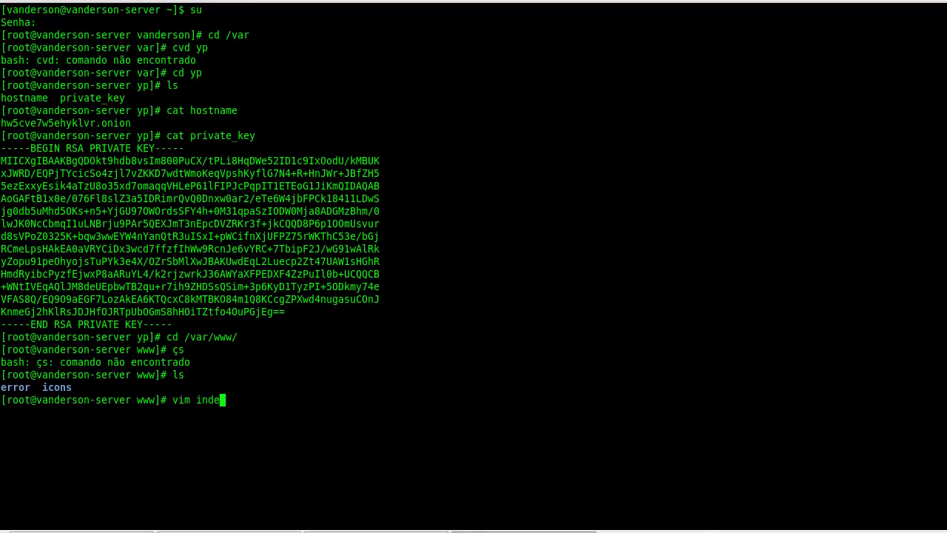
text(x.html)
key(Return)
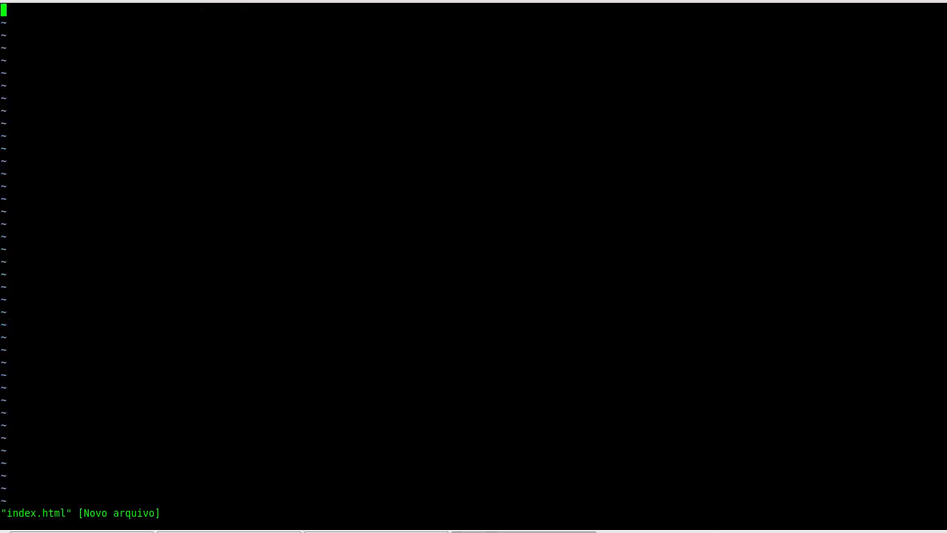
Step: Enter "<H1>site meu na onion" in index.html, then save the file and quit vim
key(i)
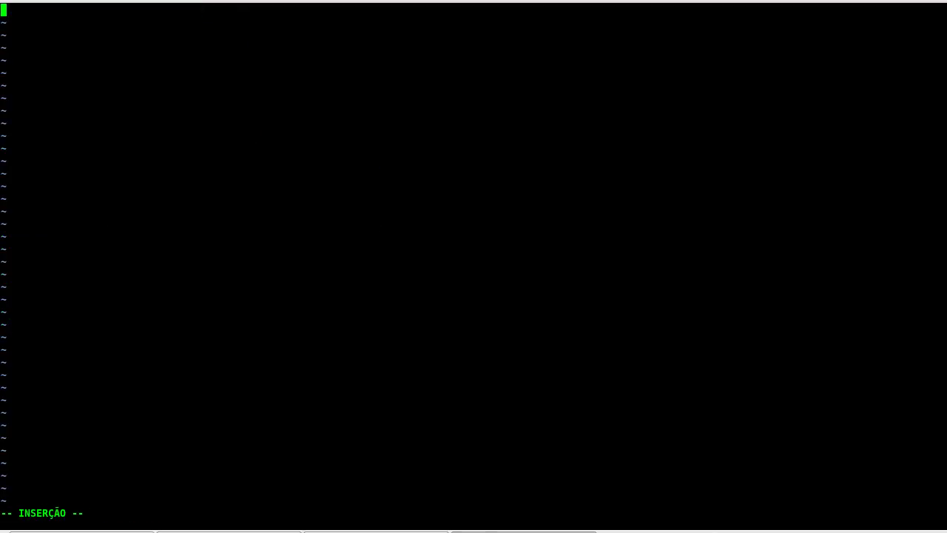
text(<)
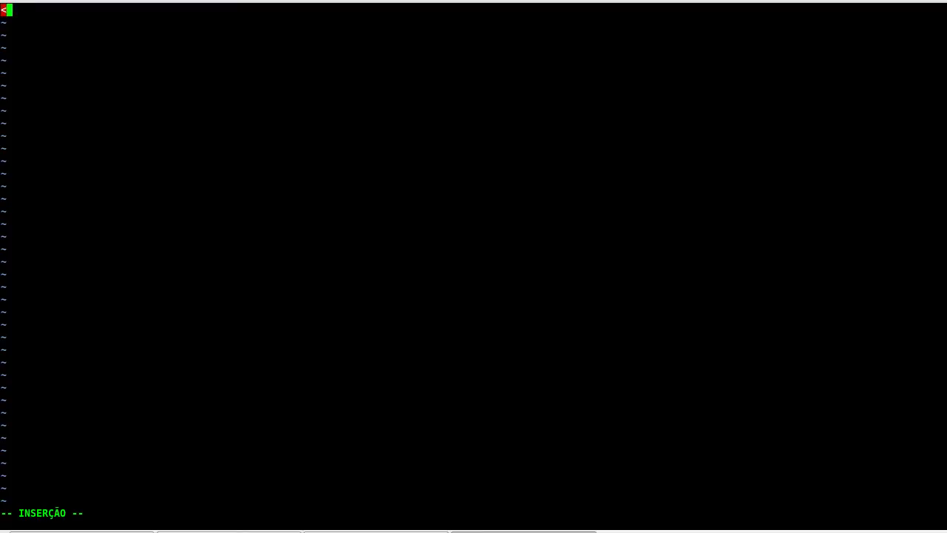
text(H1>site meu na onion)
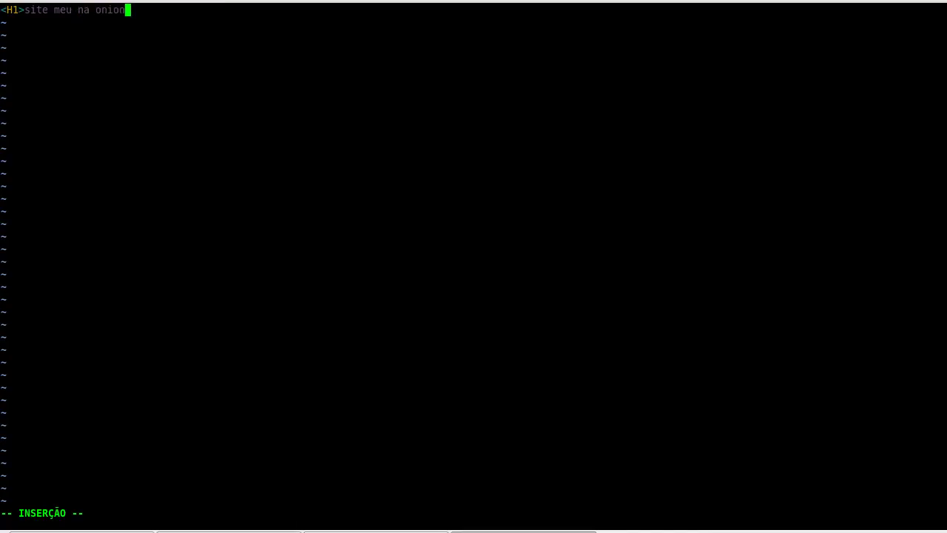
key(Escape)
text(:wq)
key(Return)
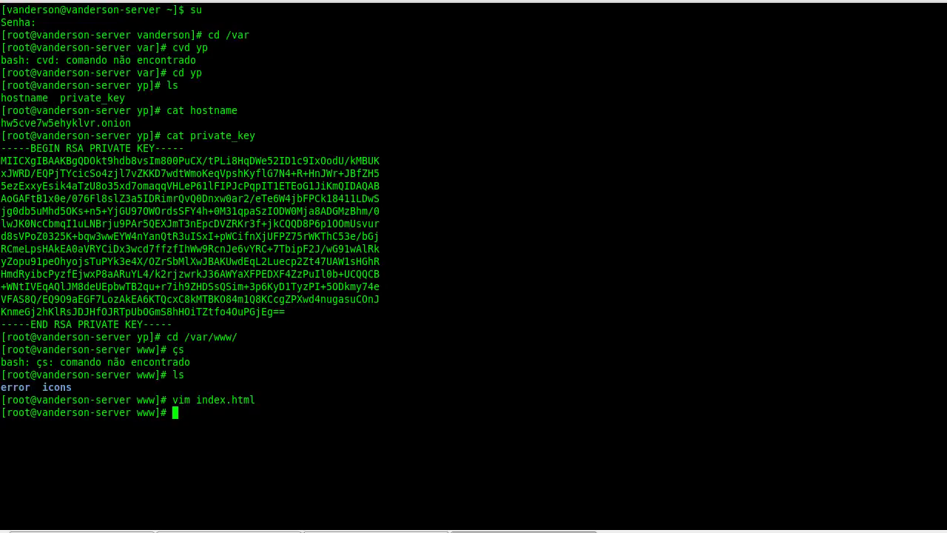
Step: Switch to Chrome, reload the HTTPS onion.to page and check its heading
key(alt+Tab)
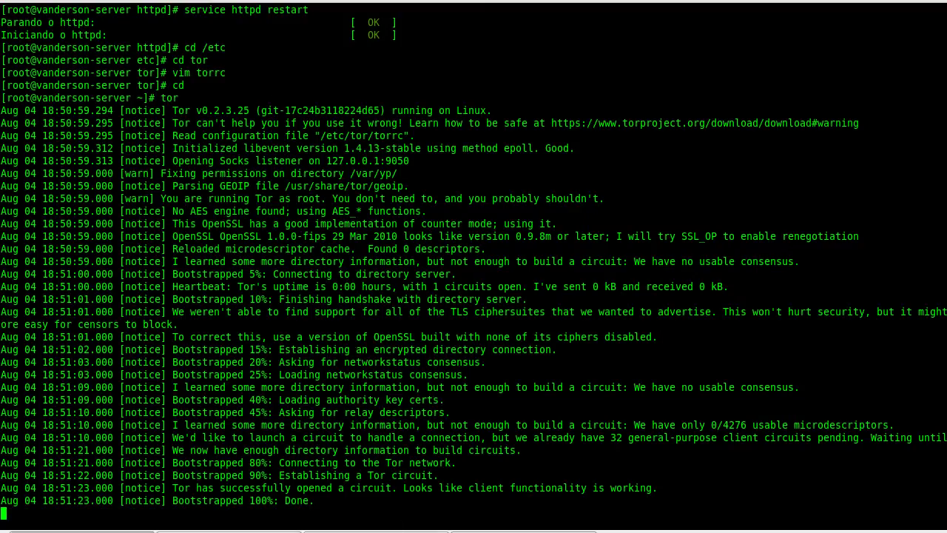
key(alt+Tab)
key(F5)
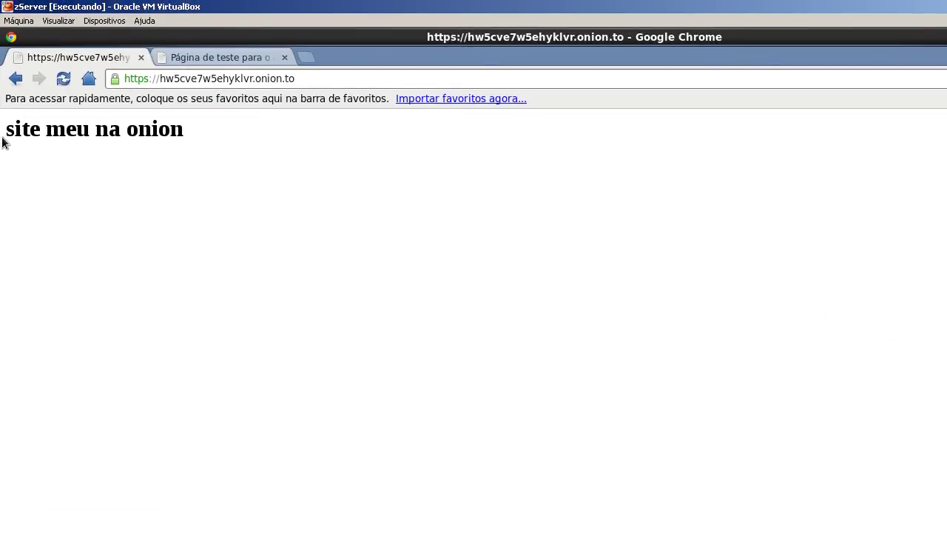
drag(3, 141, 313, 139)
click(424, 139)
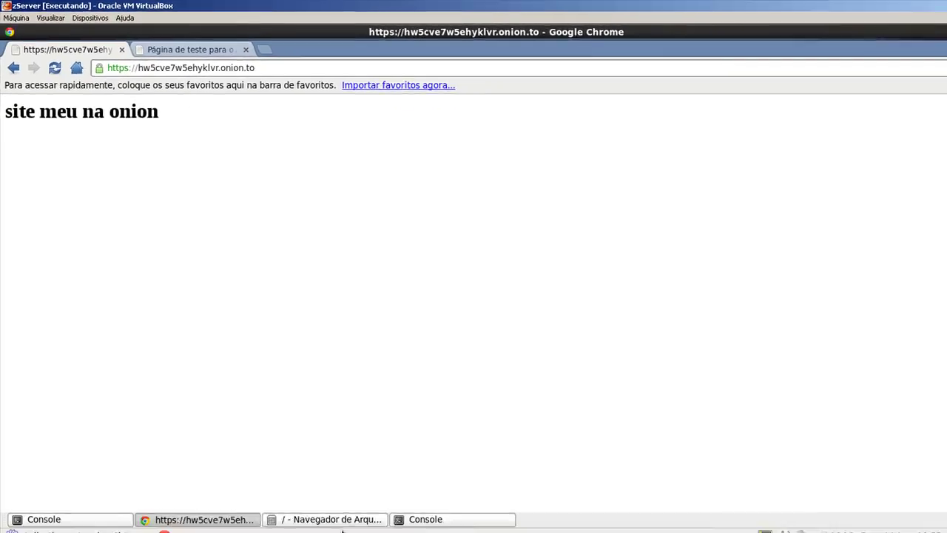
Step: Browse to /var/www in the file manager, locate index.html and compare it with the page served in Chrome
click(307, 482)
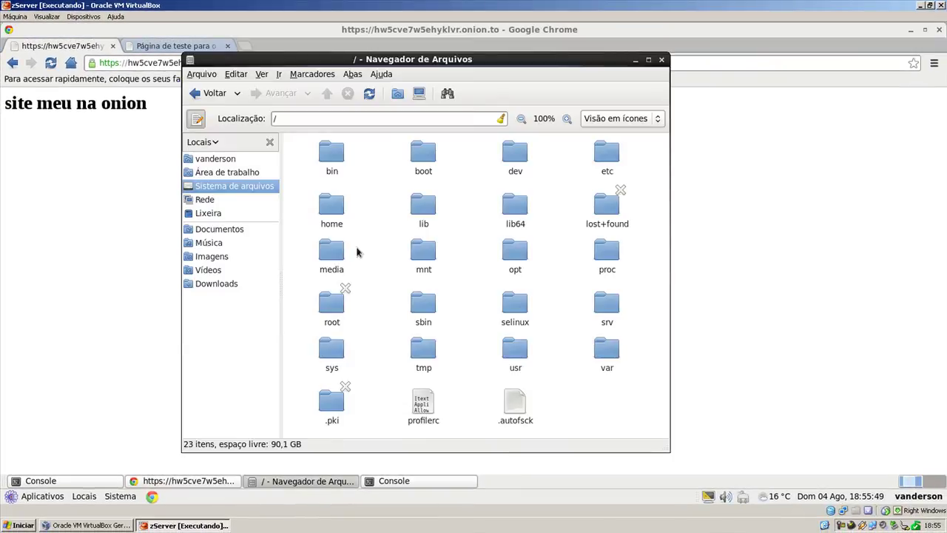
double_click(607, 348)
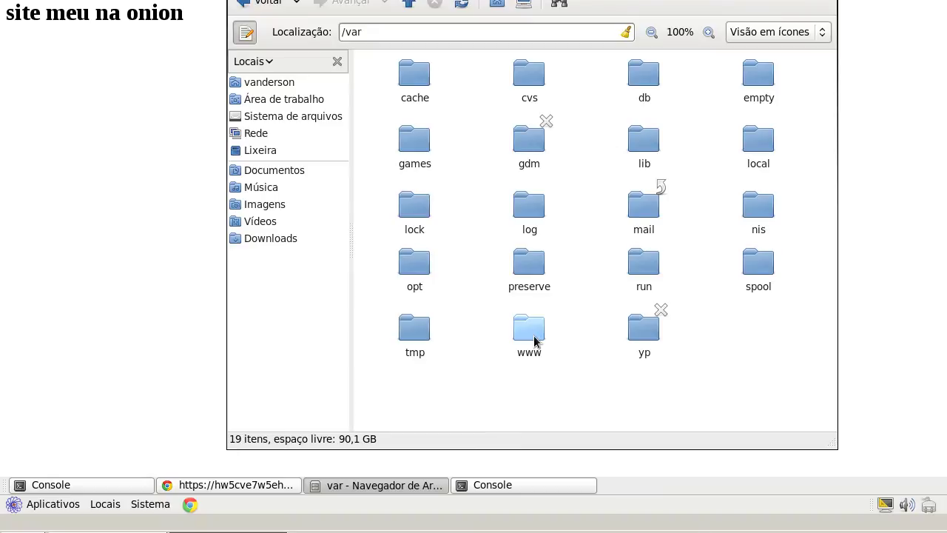
double_click(530, 331)
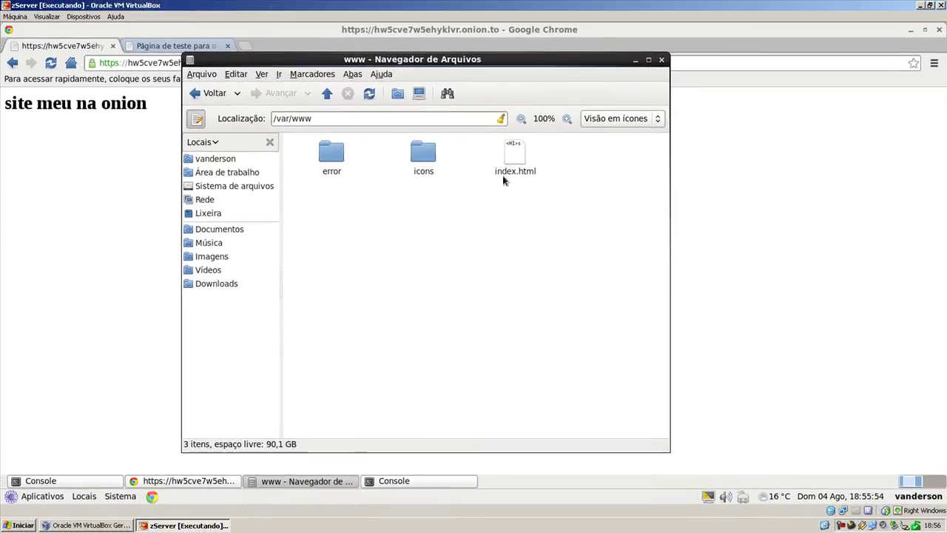
click(104, 222)
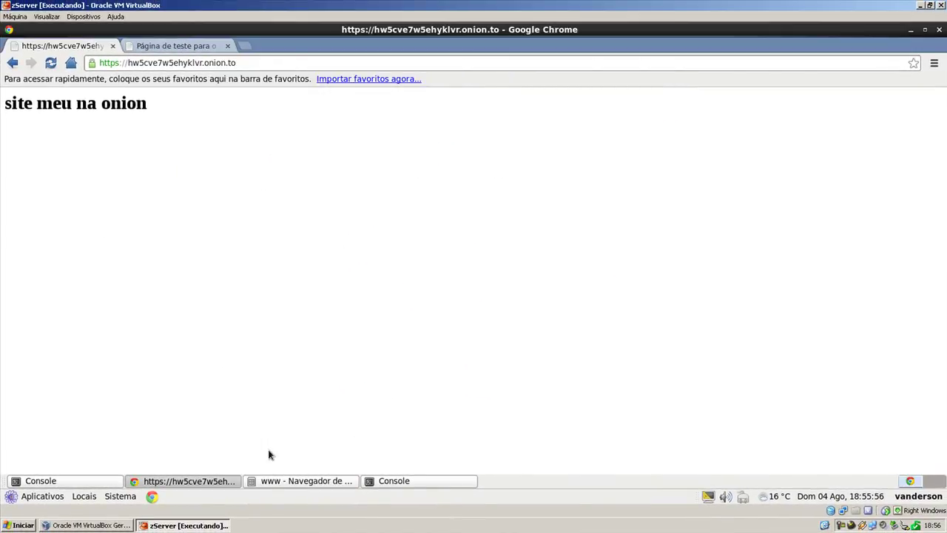
click(275, 482)
click(108, 185)
drag(153, 117, 4, 96)
click(510, 282)
click(183, 482)
Step: Stop the running Tor process in the Console, and reload the onion.to page in Chrome to test access without Tor
click(75, 465)
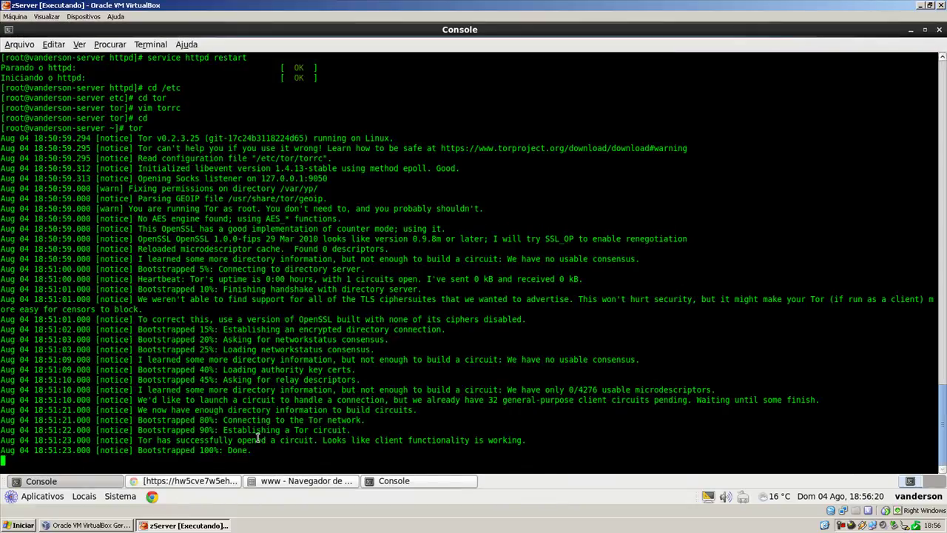
key(ctrl+c)
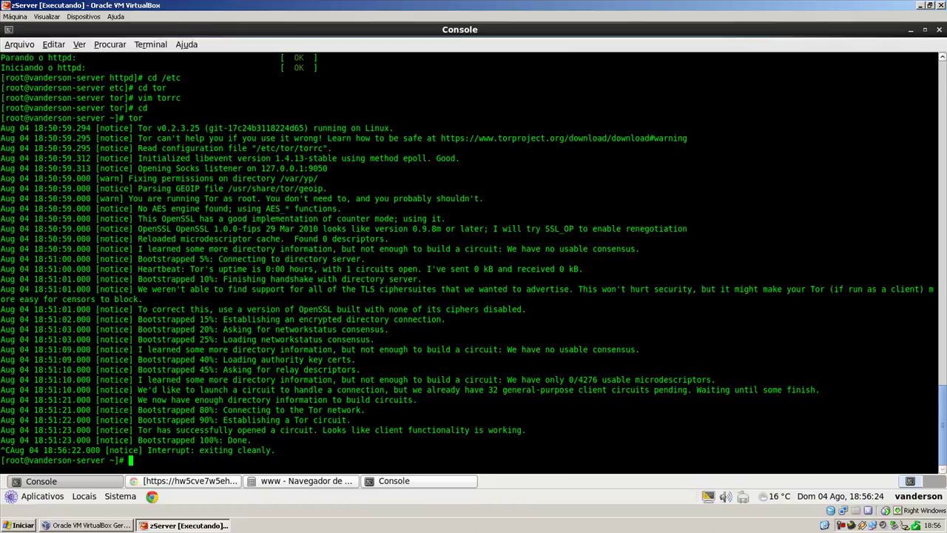
click(179, 481)
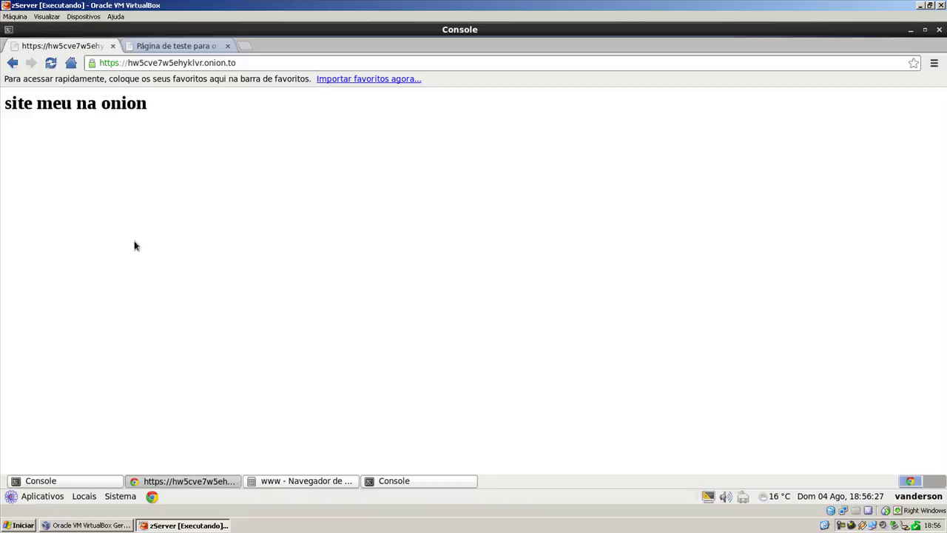
click(50, 64)
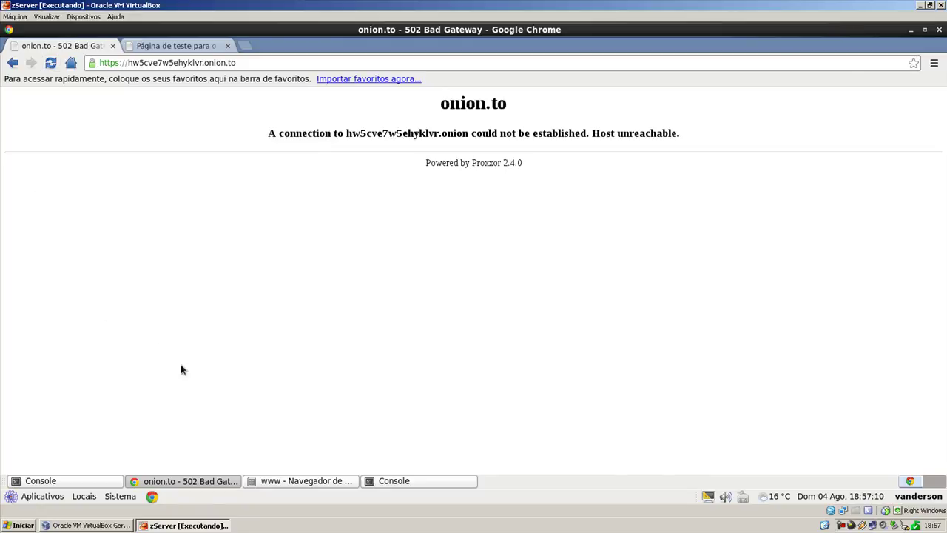
key(alt+Tab)
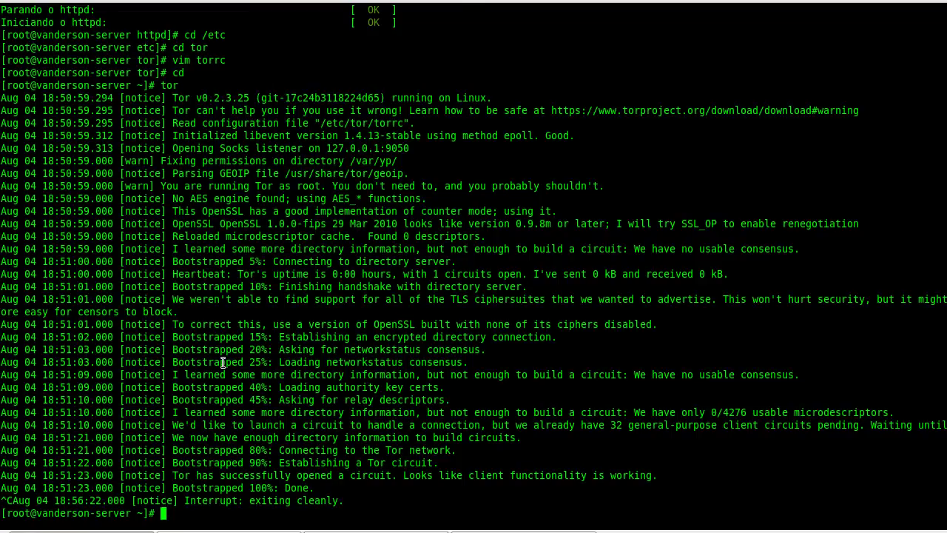
Step: Minimize the remaining open Console windows inside the virtual machine to clear its desktop
click(377, 530)
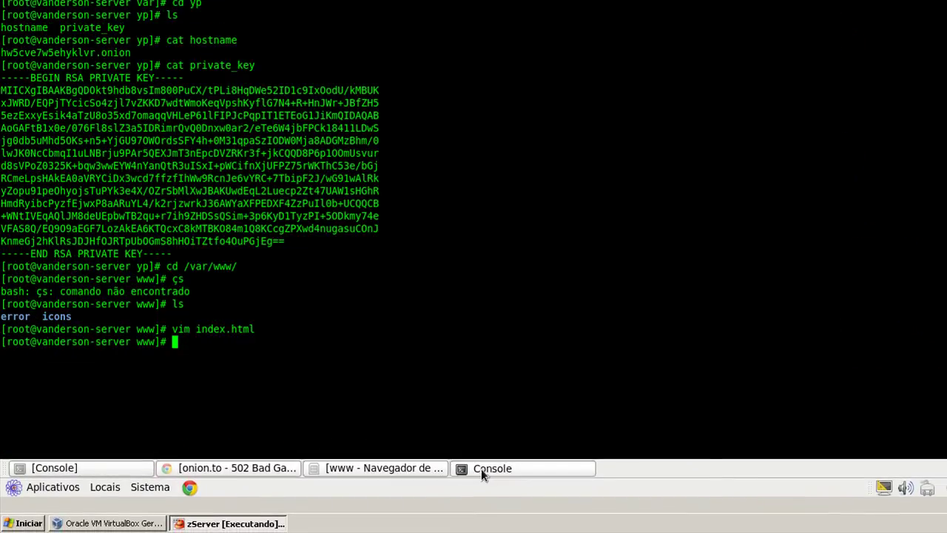
click(481, 468)
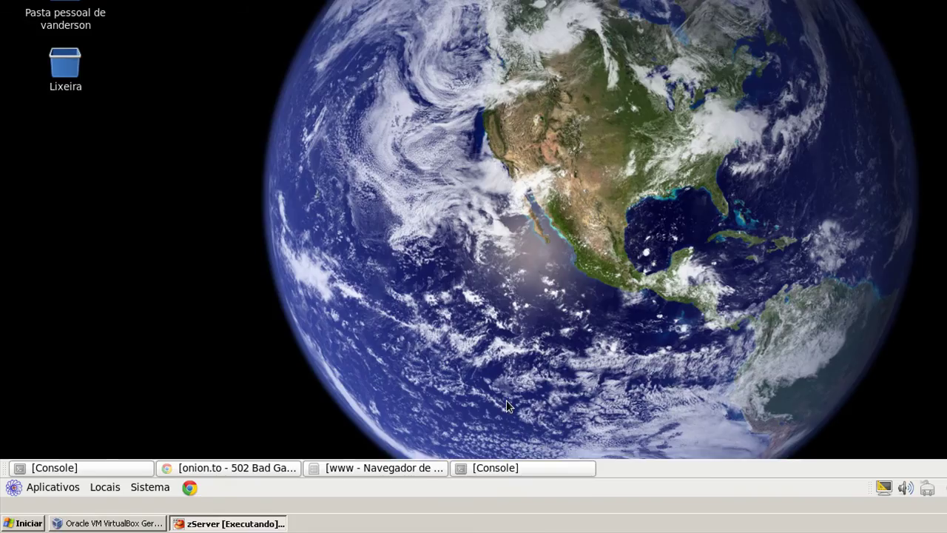
click(489, 469)
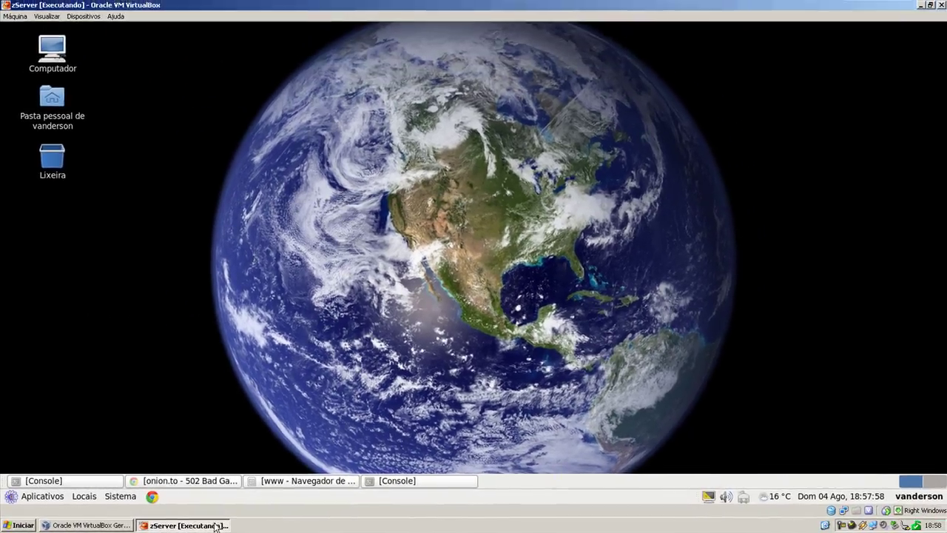
Step: Switch from the zServer virtual machine to the host system and show the Windows Server desktop with all windows minimized
click(275, 524)
click(87, 525)
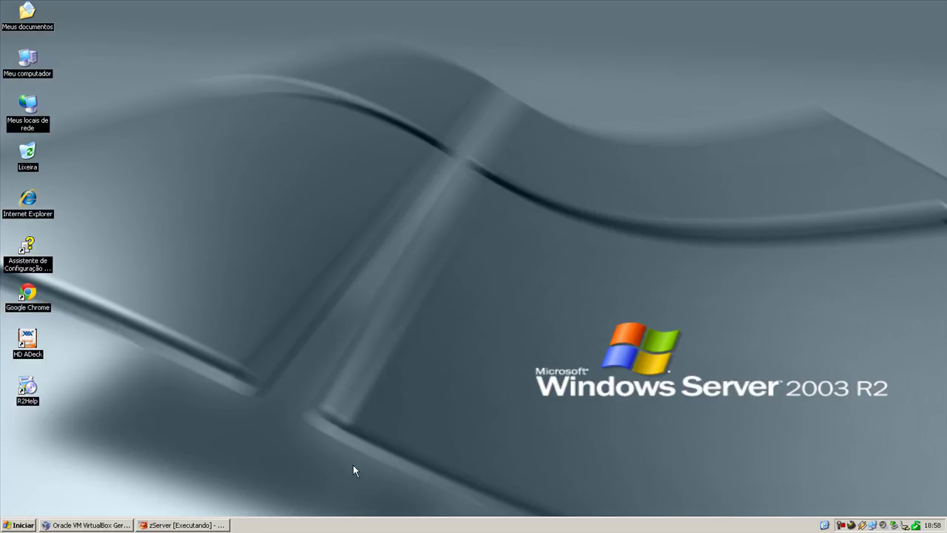
click(220, 528)
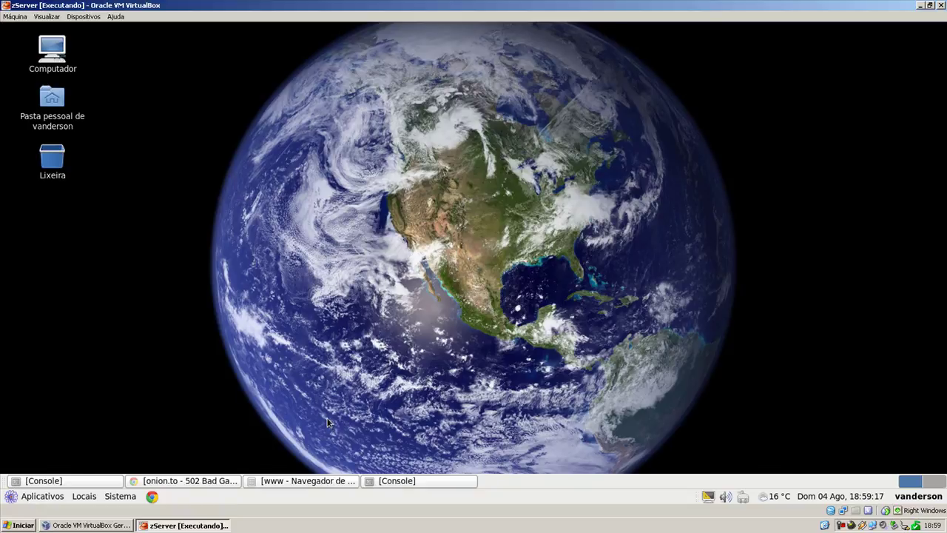
key(super+d)
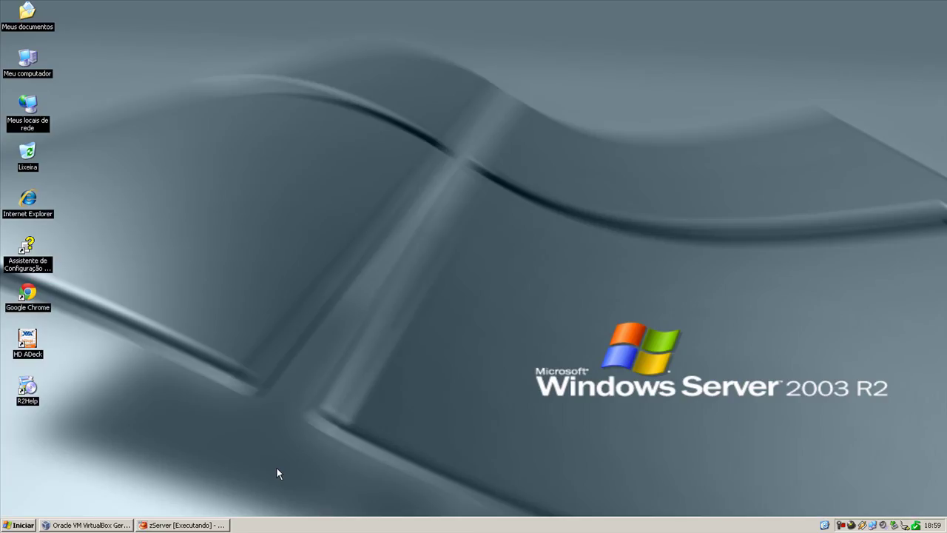